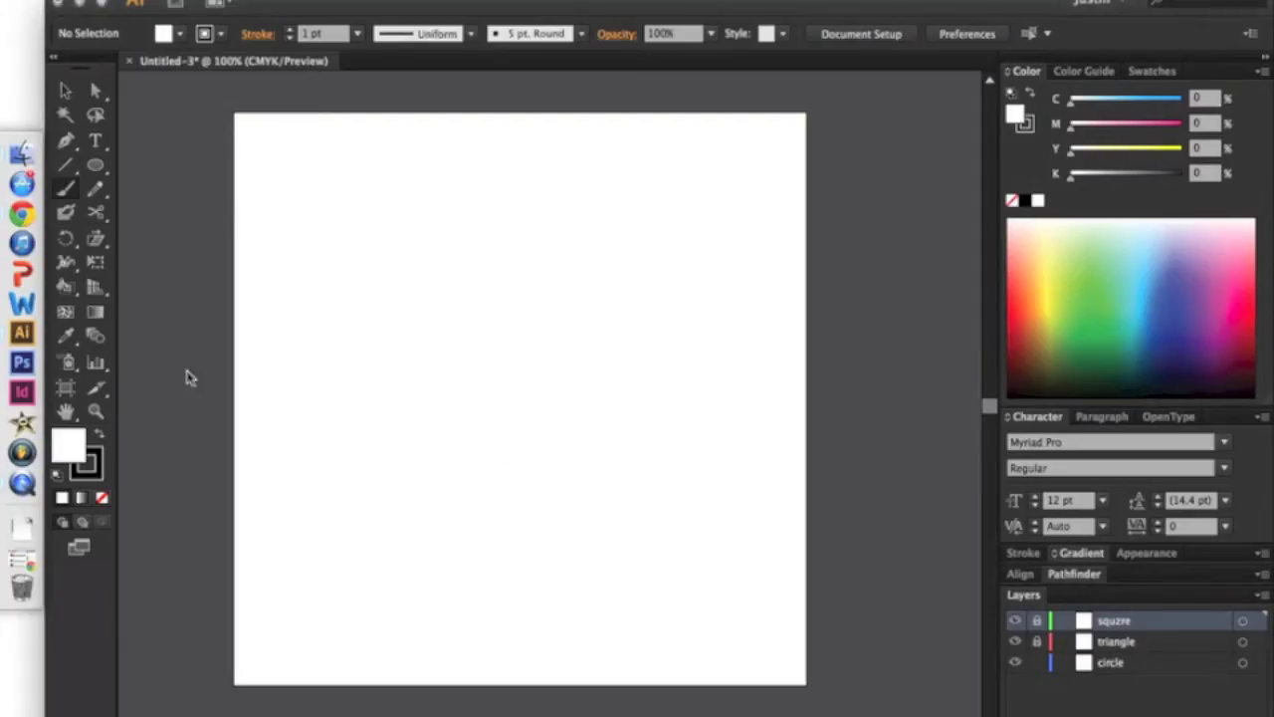
- Draw a circle with the Ellipse tool and lock its layer
{"action": "left_click_drag", "start_coordinate": [94, 165], "coordinate": [169, 209]}
{"action": "mouse_move", "coordinate": [420, 157]}
{"action": "left_mouse_down"}
{"action": "mouse_move", "coordinate": [621, 356]}
{"action": "mouse_move", "coordinate": [563, 316]}
{"action": "mouse_move", "coordinate": [588, 290]}
{"action": "mouse_move", "coordinate": [566, 270]}
{"action": "left_mouse_up"}
{"action": "key", "text": "v"}
{"action": "left_click", "coordinate": [651, 329]}
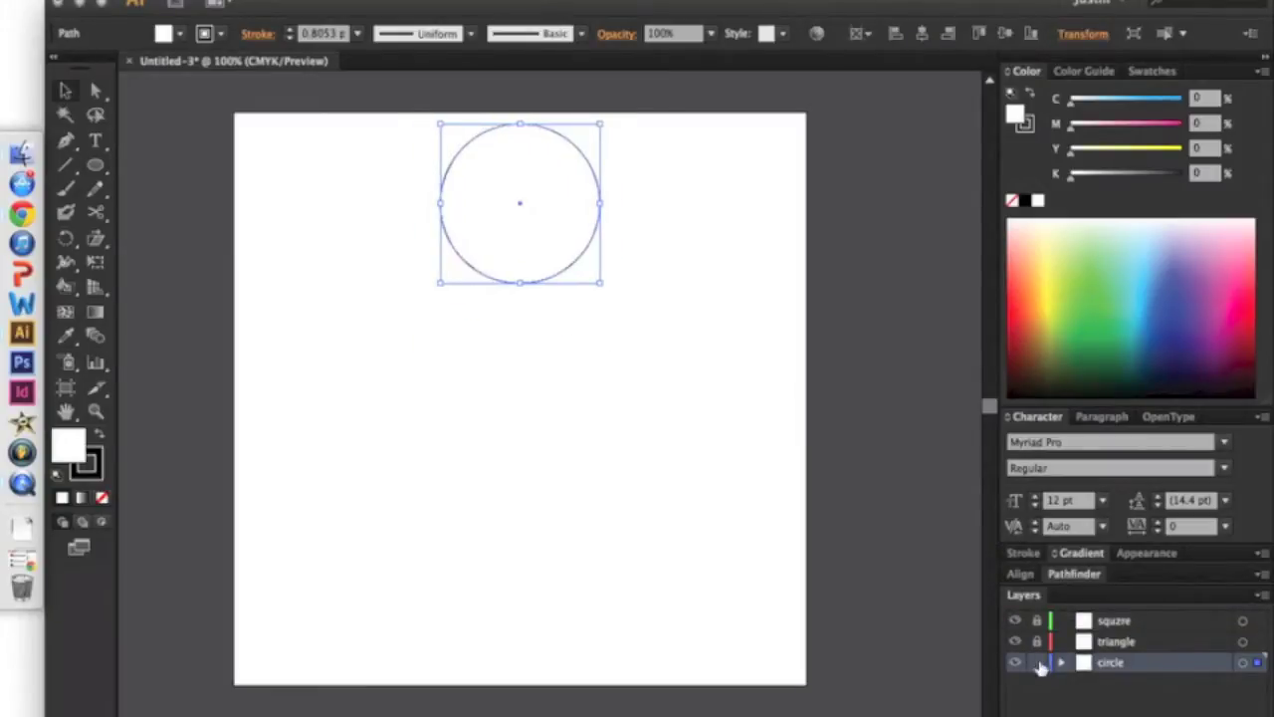
{"action": "left_click", "coordinate": [697, 398]}
- Draw a triangle below the circle and move it further down the artboard
{"action": "left_click_drag", "start_coordinate": [519, 352], "coordinate": [428, 406]}
{"action": "key", "text": "v"}
{"action": "left_click_drag", "start_coordinate": [500, 372], "coordinate": [501, 453]}
{"action": "left_click", "coordinate": [348, 398]}
- Draw a square below the triangle on the square layer
{"action": "key", "text": "m"}
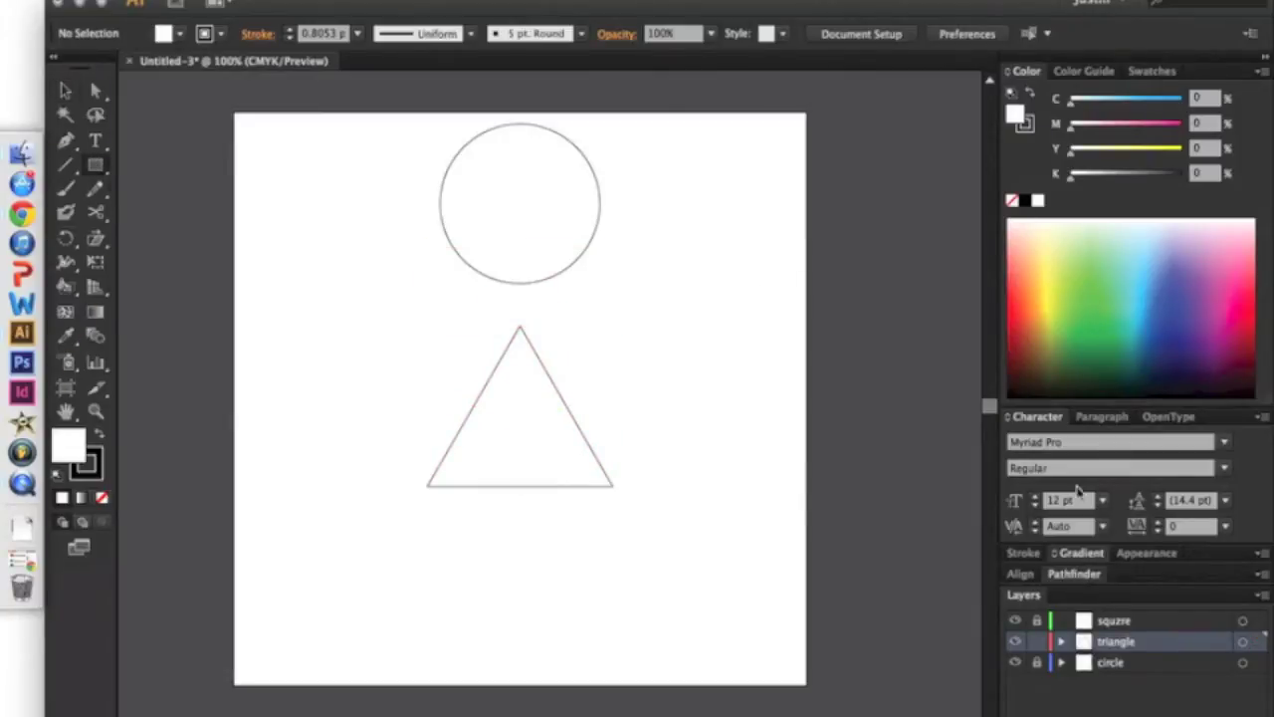
{"action": "left_click", "coordinate": [1105, 620]}
{"action": "left_click_drag", "start_coordinate": [440, 517], "coordinate": [599, 677]}
{"action": "key", "text": "v"}
{"action": "left_click", "coordinate": [764, 597]}
{"action": "left_click", "coordinate": [553, 538]}
- Lock the square and triangle layers, nudge the triangle up, and add a new layer
{"action": "left_click", "coordinate": [1036, 620]}
{"action": "left_click_drag", "start_coordinate": [598, 481], "coordinate": [597, 461]}
{"action": "left_click", "coordinate": [1036, 641]}
{"action": "left_click", "coordinate": [1155, 662]}
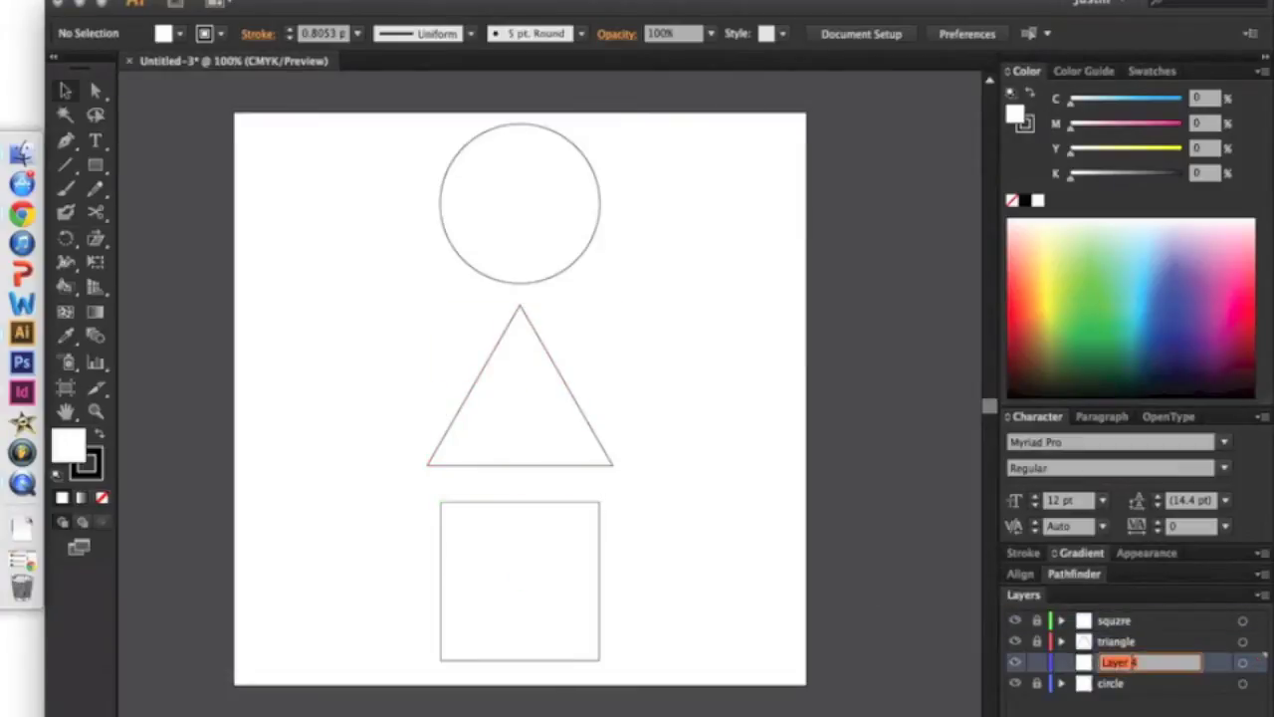
- Set the Paintbrush to a 1 pt stroke and try a first drip, undoing it
{"action": "scroll", "coordinate": [578, 288], "scroll_direction": "up", "scroll_amount": 2}
{"action": "key", "text": "b"}
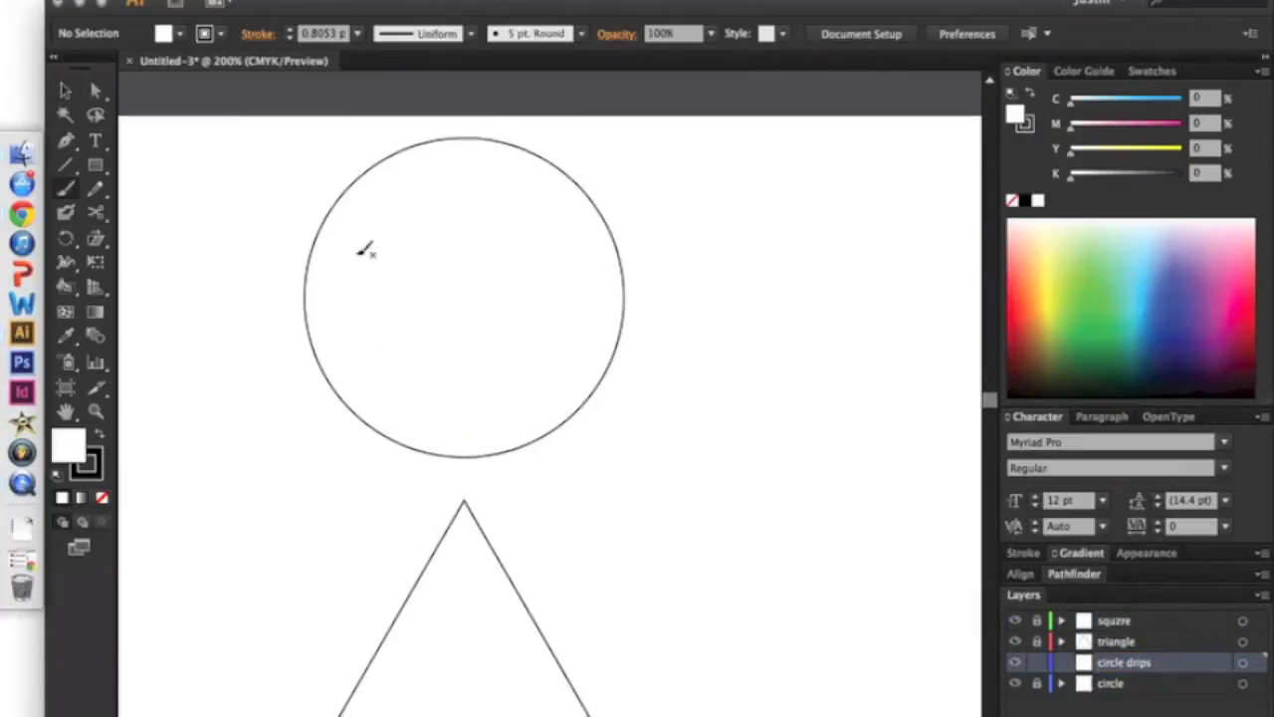
{"action": "scroll", "coordinate": [328, 289], "scroll_direction": "up", "scroll_amount": 2}
{"action": "left_click", "coordinate": [356, 33]}
{"action": "left_click", "coordinate": [380, 121]}
{"action": "mouse_move", "coordinate": [283, 299]}
{"action": "left_mouse_down"}
{"action": "mouse_move", "coordinate": [335, 375]}
{"action": "mouse_move", "coordinate": [358, 277]}
{"action": "mouse_move", "coordinate": [353, 406]}
{"action": "mouse_move", "coordinate": [344, 301]}
{"action": "left_mouse_up"}
{"action": "key", "text": "ctrl+z"}
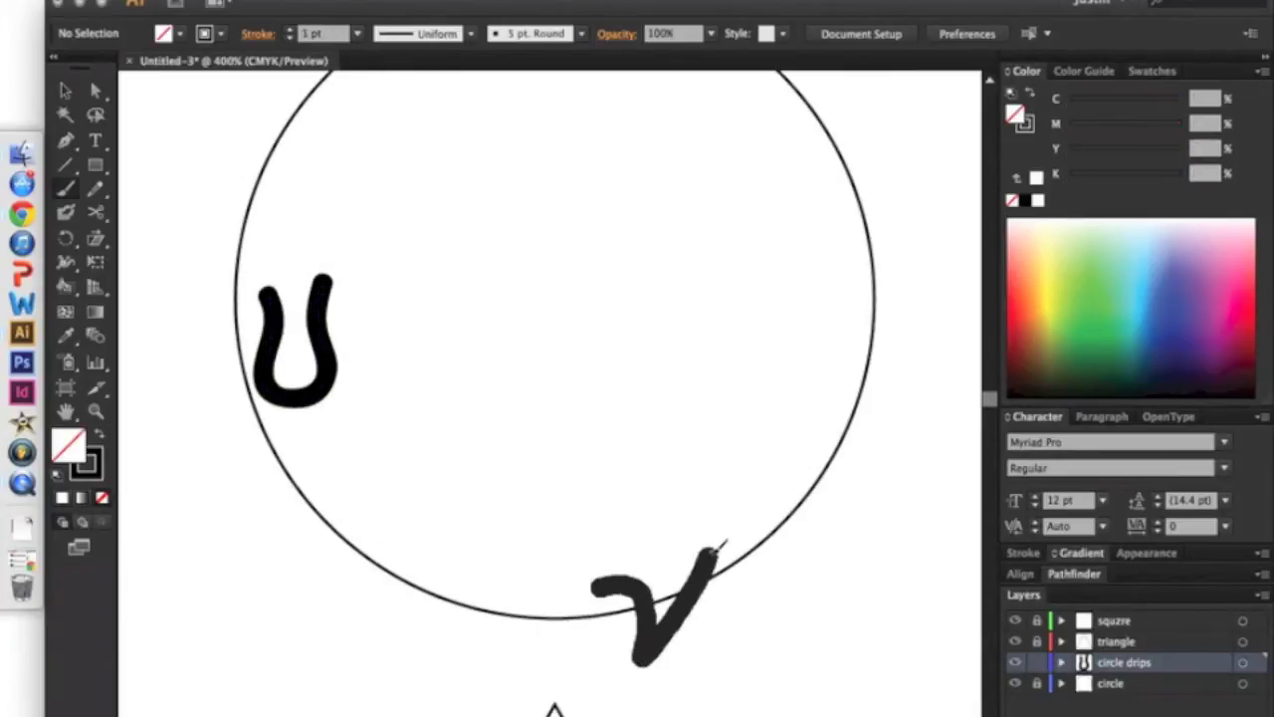
- Paint U-shaped drips at the circle's bottom edge, right side, centre and upper area
{"action": "left_click_drag", "start_coordinate": [724, 545], "coordinate": [739, 493]}
{"action": "left_click_drag", "start_coordinate": [754, 281], "coordinate": [818, 263]}
{"action": "left_click_drag", "start_coordinate": [383, 637], "coordinate": [423, 519]}
{"action": "scroll", "coordinate": [448, 478], "scroll_direction": "up", "scroll_amount": 2}
{"action": "left_click_drag", "start_coordinate": [463, 437], "coordinate": [488, 519]}
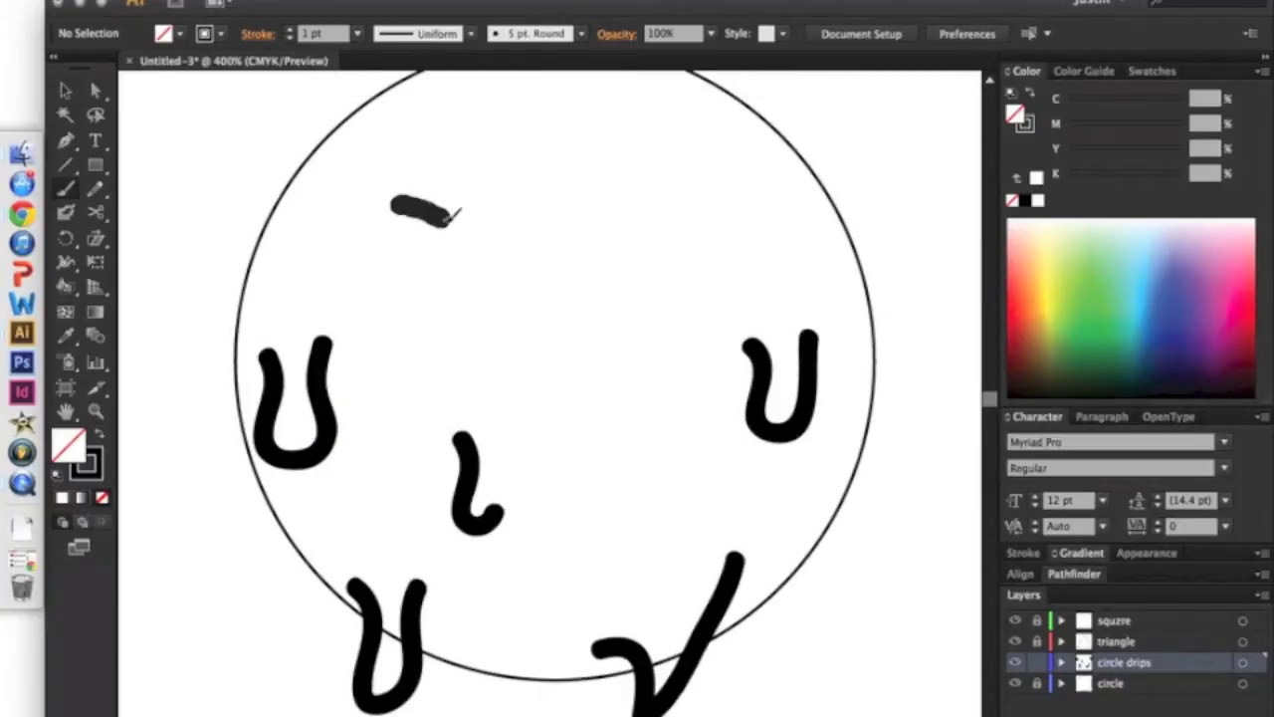
{"action": "left_click_drag", "start_coordinate": [460, 320], "coordinate": [538, 221]}
{"action": "key", "text": "ctrl+z"}
{"action": "key", "text": "ctrl+z"}
{"action": "scroll", "coordinate": [458, 184], "scroll_direction": "up", "scroll_amount": 3}
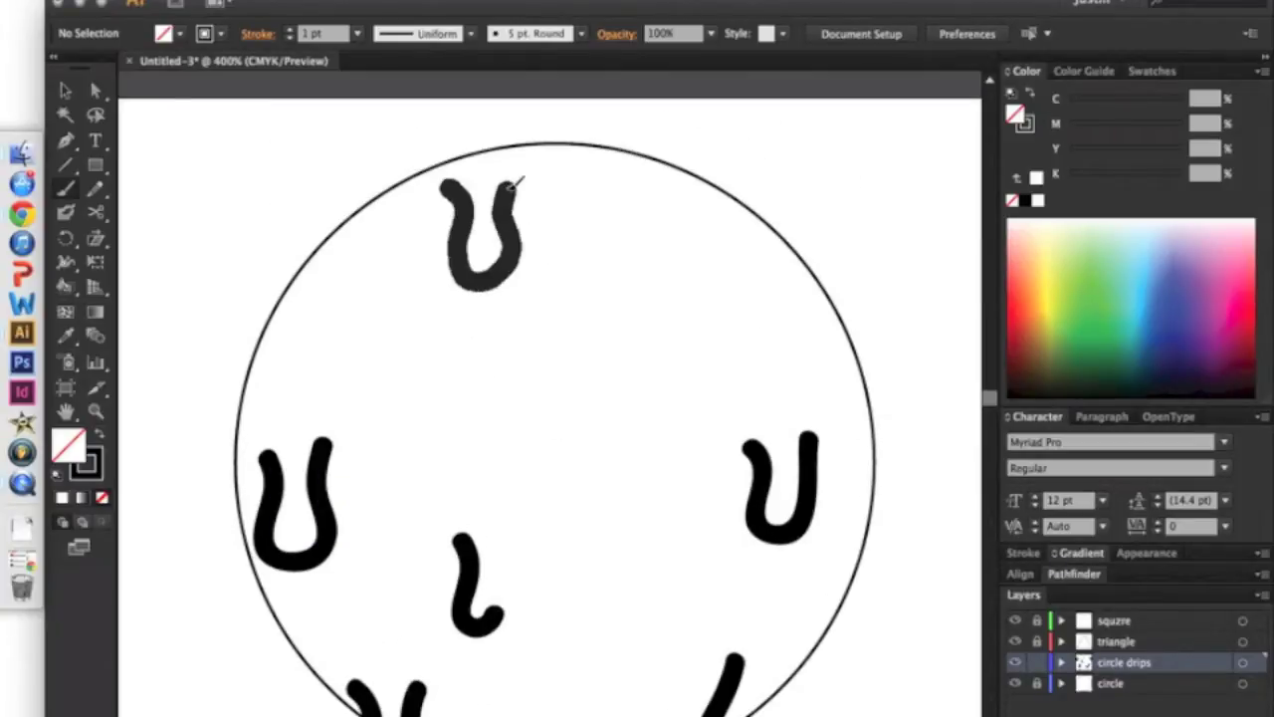
{"action": "left_click_drag", "start_coordinate": [622, 286], "coordinate": [642, 348]}
{"action": "left_click_drag", "start_coordinate": [702, 296], "coordinate": [700, 297]}
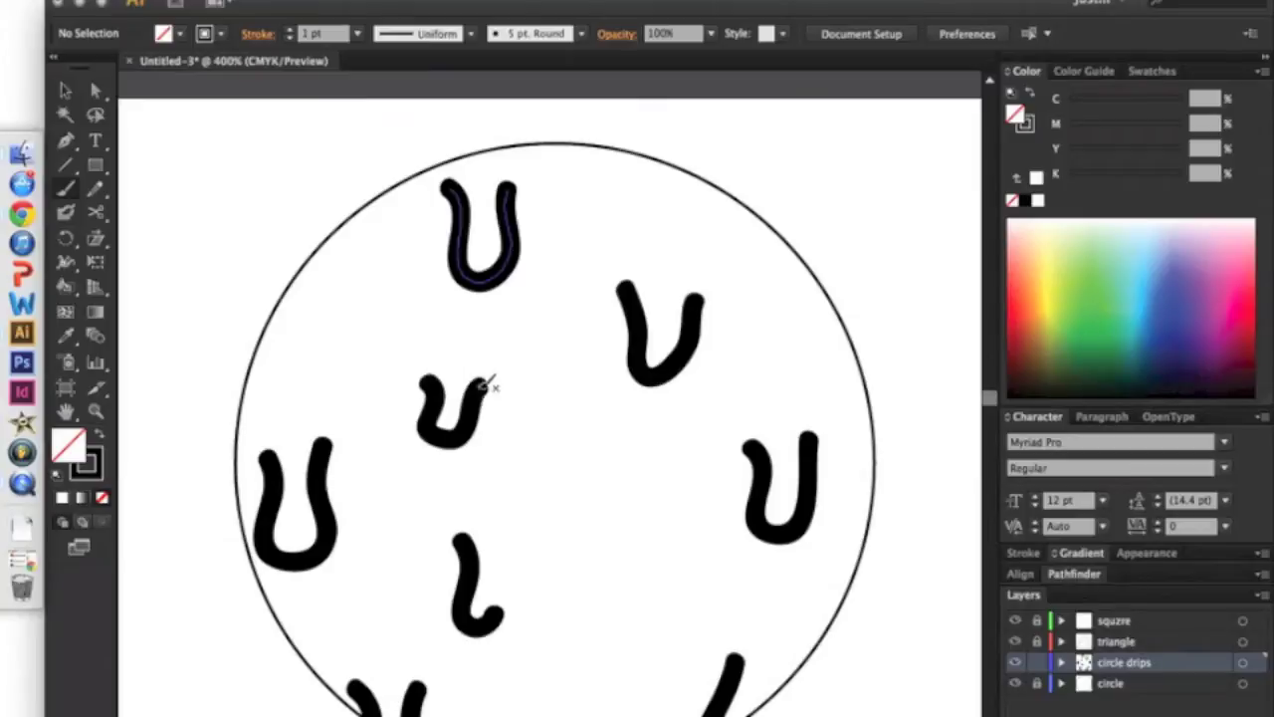
- Select the circle outline and set its stroke to 5 pt
{"action": "key", "text": "v"}
{"action": "scroll", "coordinate": [725, 630], "scroll_direction": "down", "scroll_amount": 3}
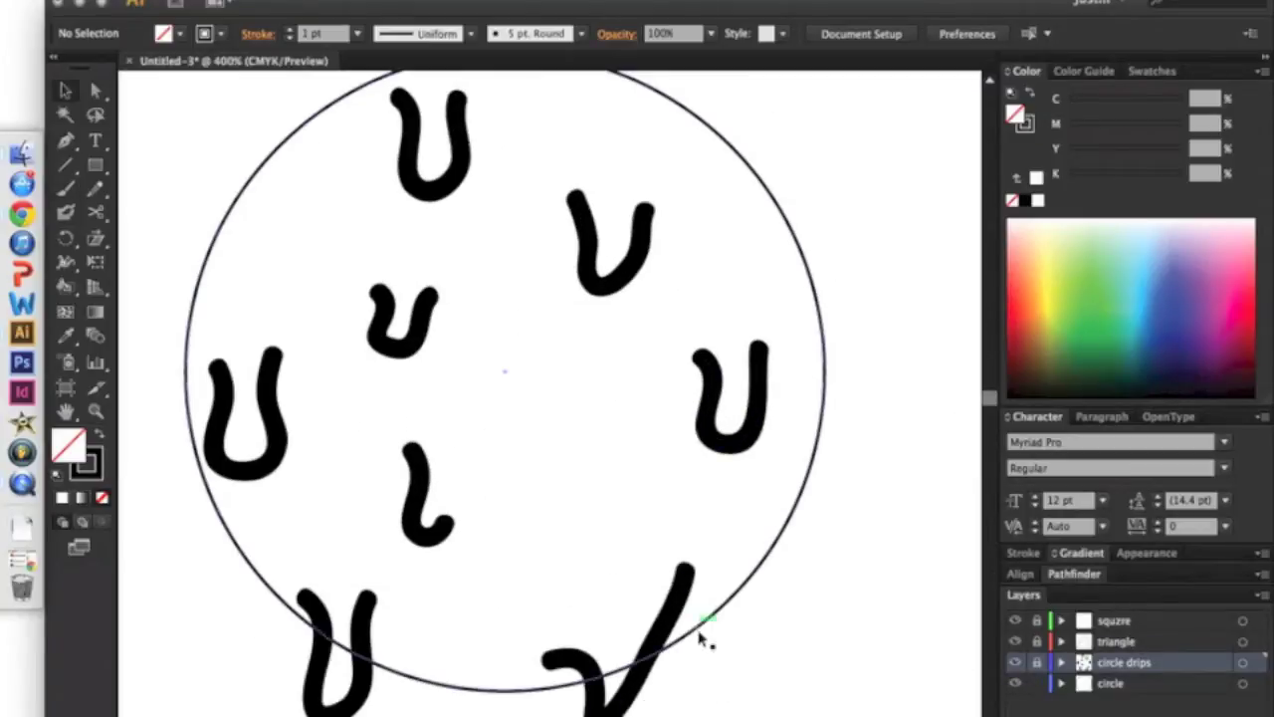
{"action": "left_click", "coordinate": [700, 642]}
{"action": "left_click", "coordinate": [418, 33]}
- Give the circle outline a tapered width profile, rotate it, and shrink it into a double outline
{"action": "left_click", "coordinate": [356, 33]}
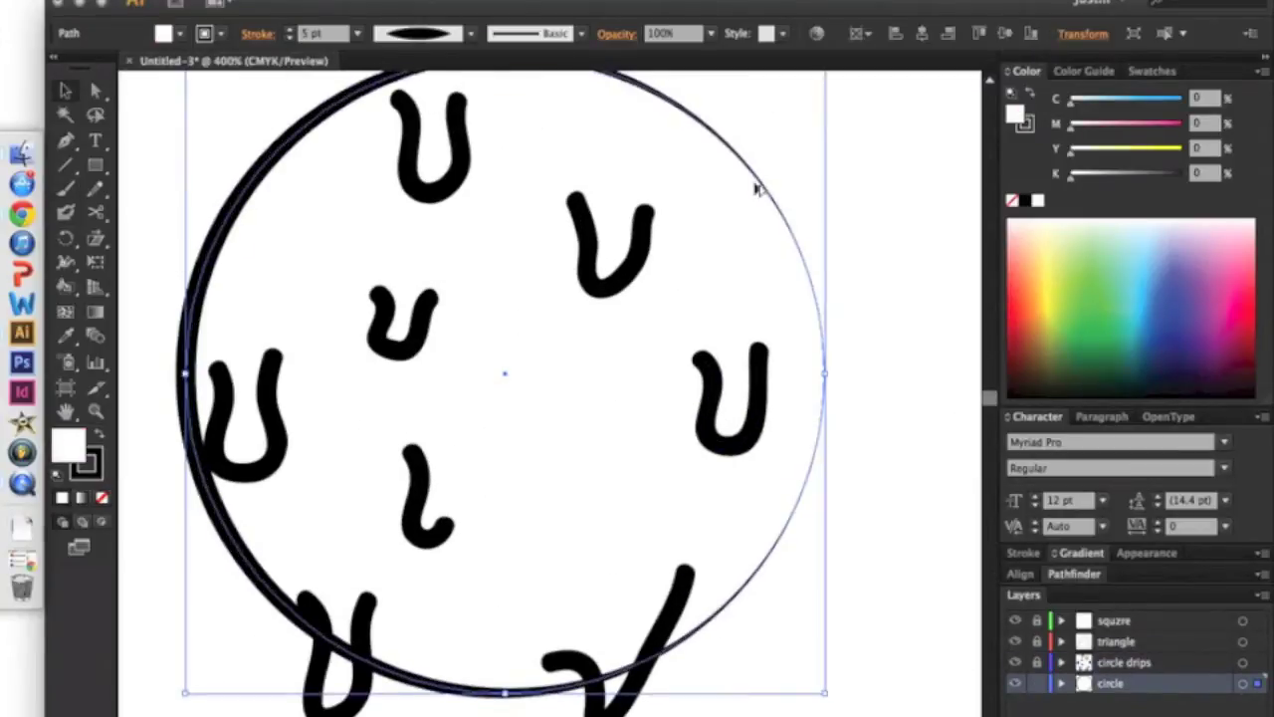
{"action": "scroll", "coordinate": [709, 166], "scroll_direction": "down", "scroll_amount": 2}
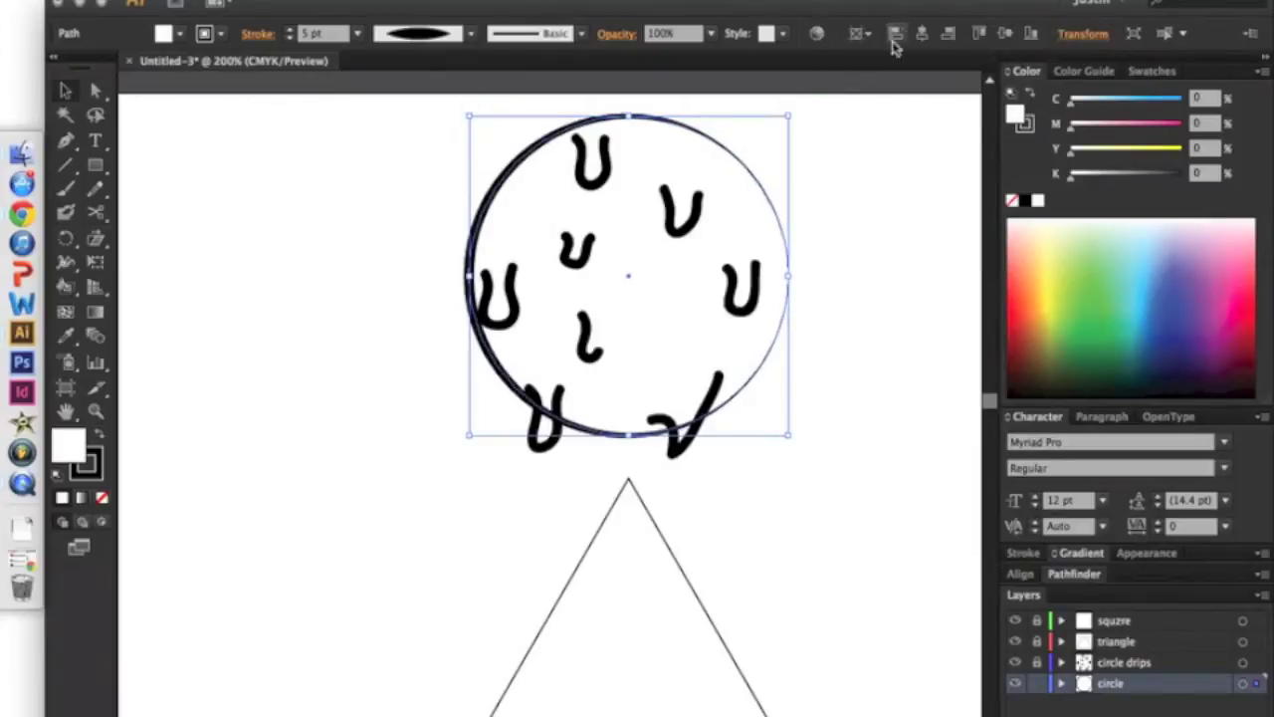
{"action": "scroll", "coordinate": [810, 139], "scroll_direction": "up", "scroll_amount": 2}
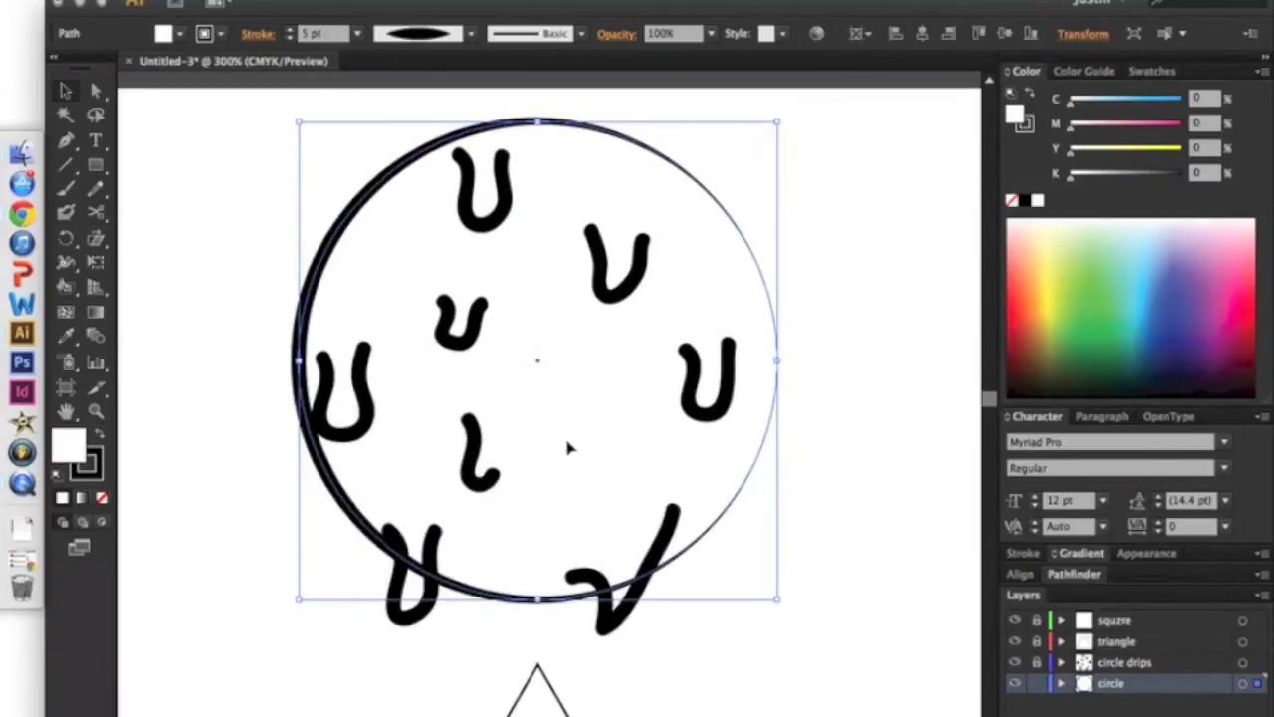
{"action": "left_click_drag", "start_coordinate": [782, 603], "coordinate": [849, 130]}
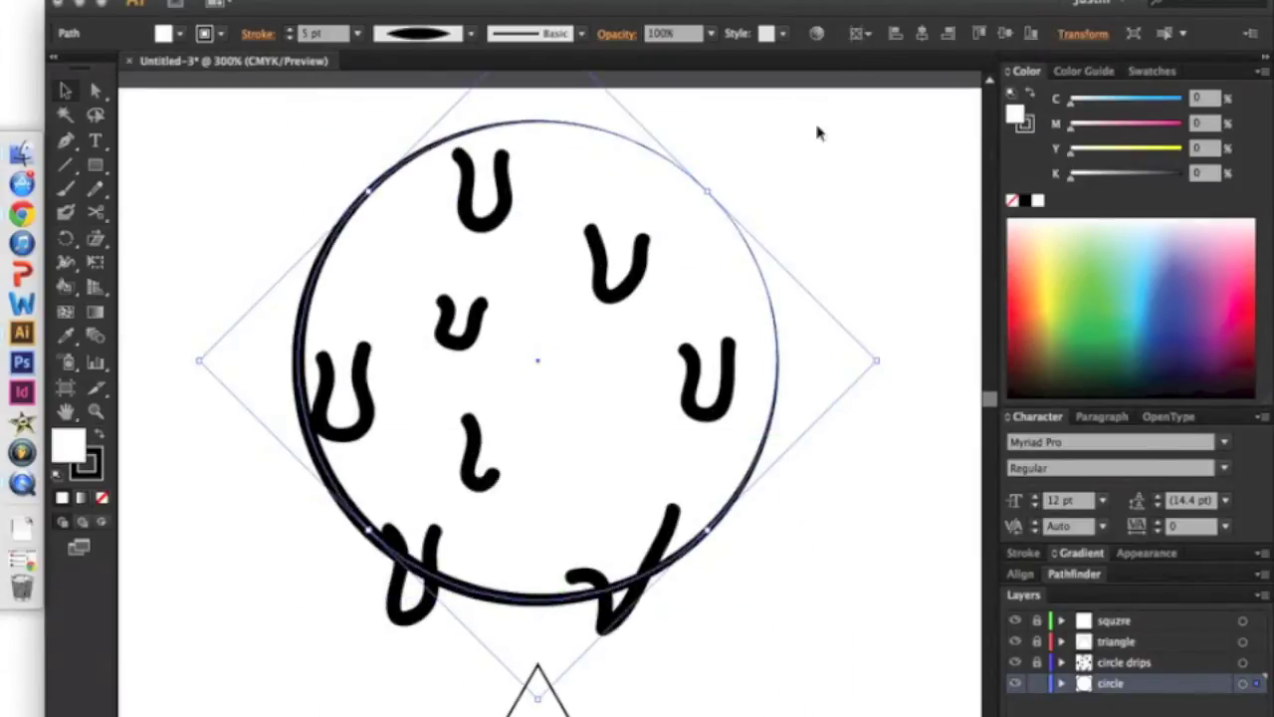
{"action": "left_click_drag", "start_coordinate": [876, 360], "coordinate": [839, 369]}
{"action": "left_click_drag", "start_coordinate": [542, 665], "coordinate": [542, 679]}
{"action": "scroll", "coordinate": [804, 149], "scroll_direction": "up", "scroll_amount": 2}
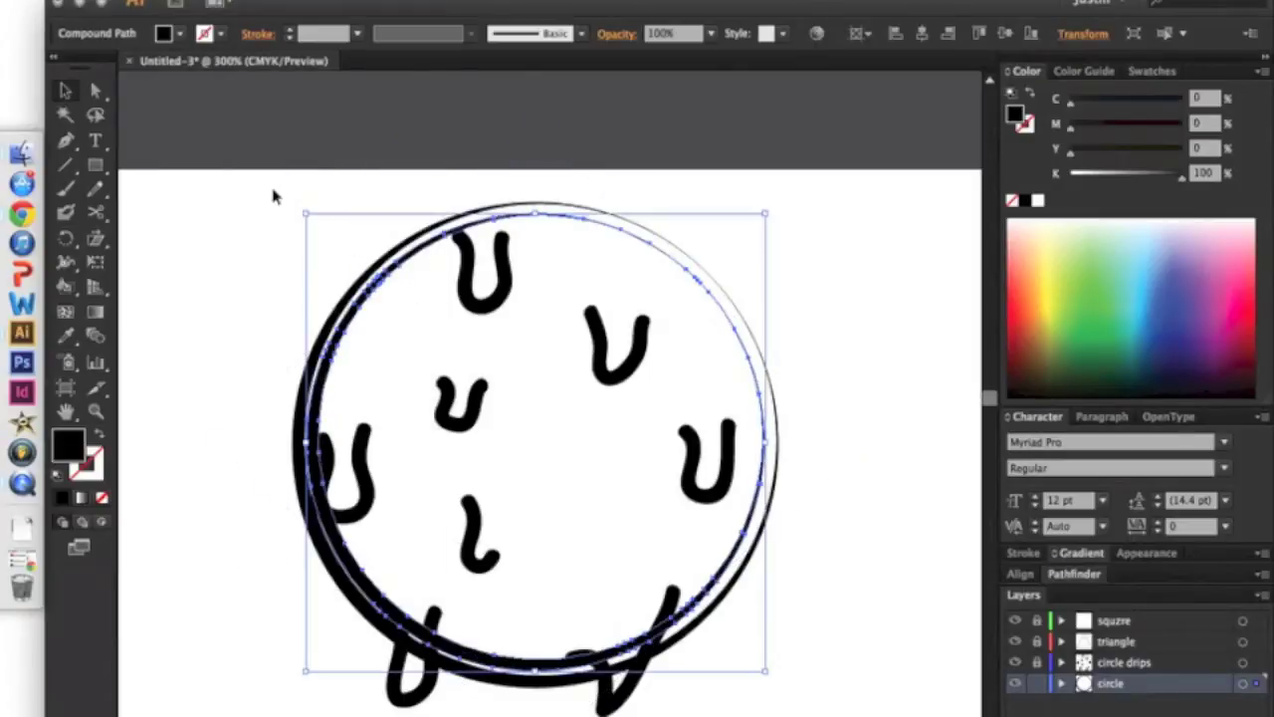
{"action": "left_click", "coordinate": [270, 182]}
- Select all the circle drips and apply the tapered Basic brush
{"action": "key", "text": "super+minus"}
{"action": "key", "text": "super+minus"}
{"action": "key", "text": "super+minus"}
{"action": "key", "text": "super+minus"}
{"action": "key", "text": "super+a"}
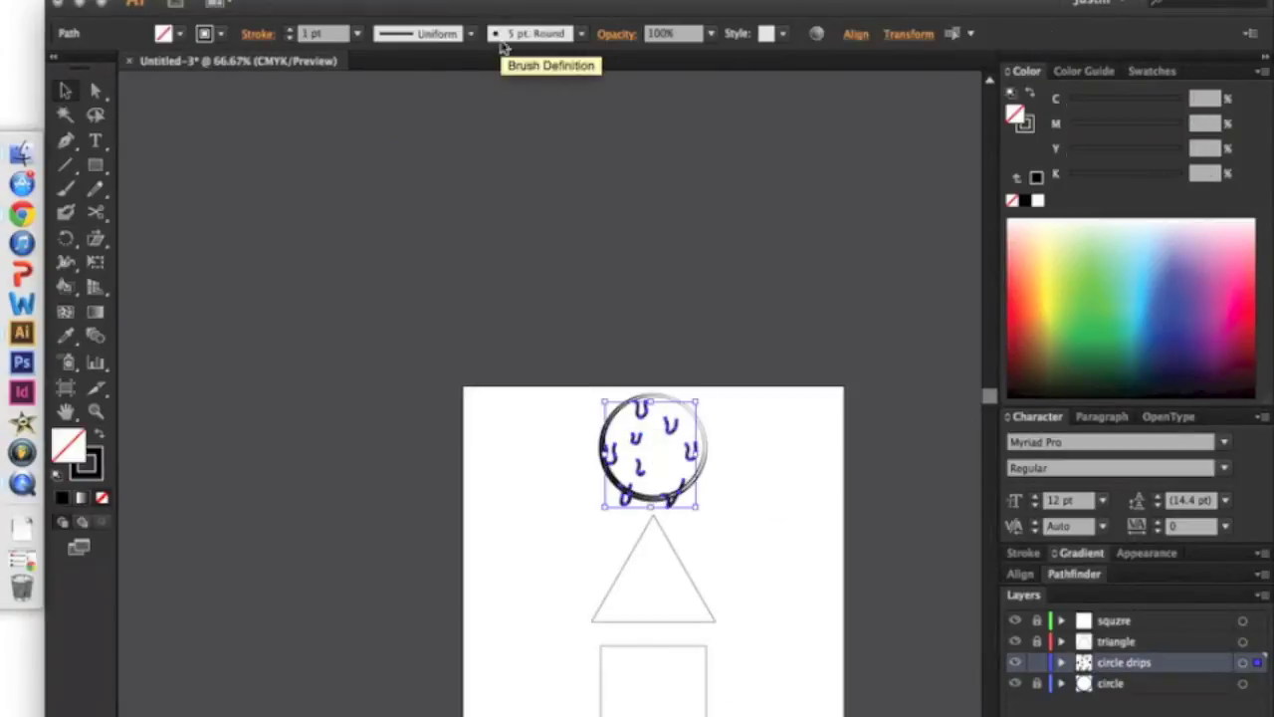
{"action": "key", "text": "super+plus"}
{"action": "key", "text": "super+plus"}
{"action": "left_click", "coordinate": [580, 34]}
{"action": "left_click", "coordinate": [537, 106]}
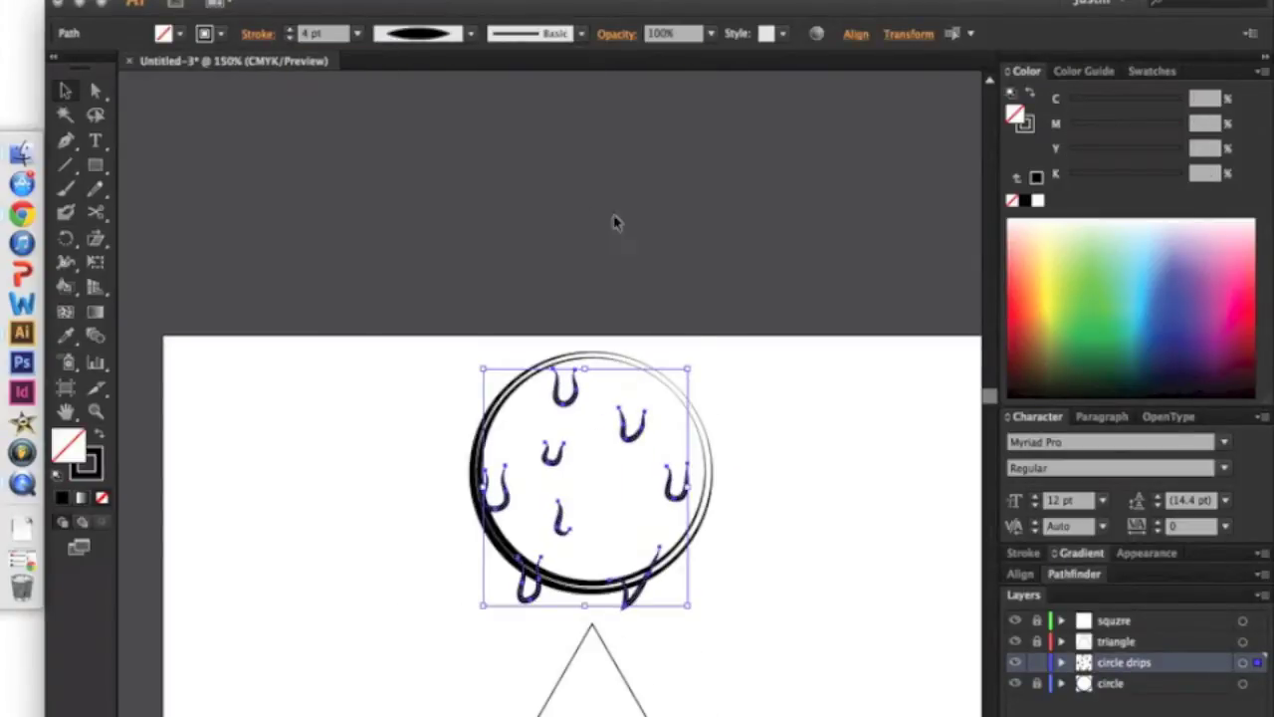
{"action": "key", "text": "super+shift+a"}
{"action": "key", "text": "super+plus"}
{"action": "key", "text": "super+plus"}
{"action": "key", "text": "super+plus"}
{"action": "key", "text": "super+minus"}
{"action": "key", "text": "super+minus"}
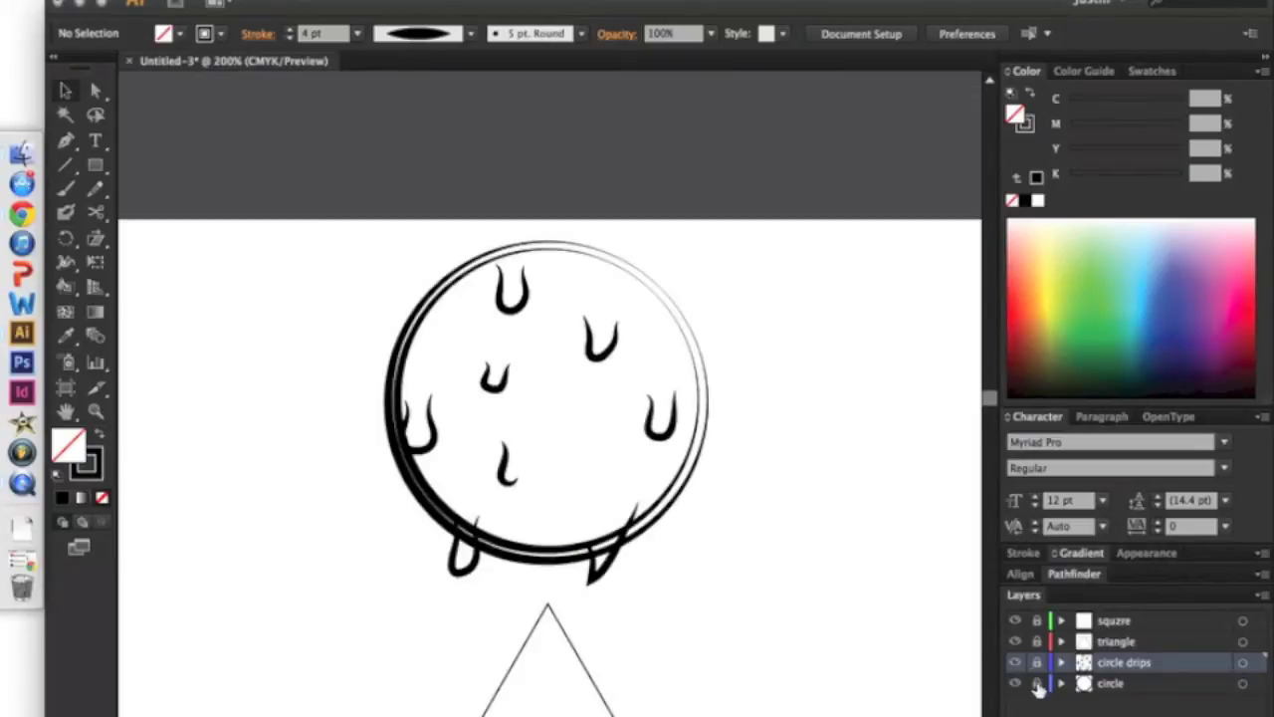
- Unlock the circle layer, select its expanded outline, and adjust a drip at the bottom
{"action": "left_click", "coordinate": [1036, 685]}
{"action": "key", "text": "super+a"}
{"action": "left_click", "coordinate": [727, 190]}
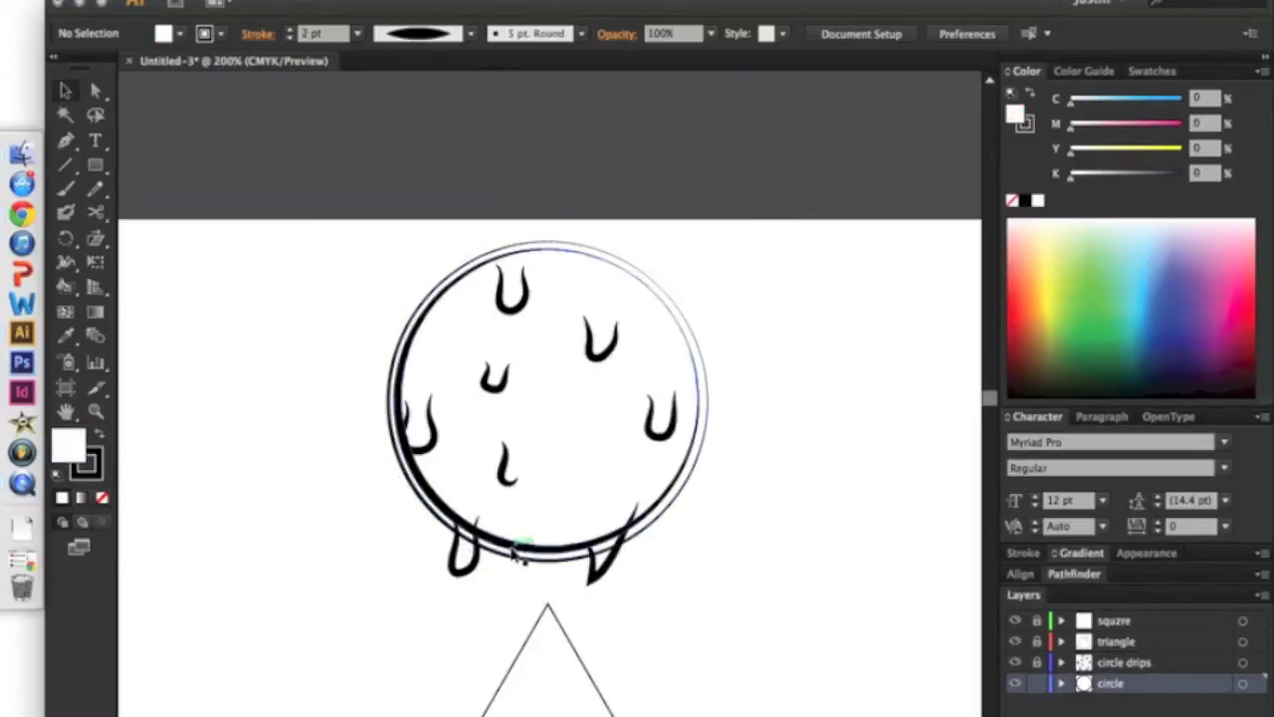
{"action": "left_click", "coordinate": [705, 242]}
{"action": "left_click", "coordinate": [675, 537]}
{"action": "scroll", "coordinate": [675, 538], "scroll_direction": "up", "scroll_amount": 1}
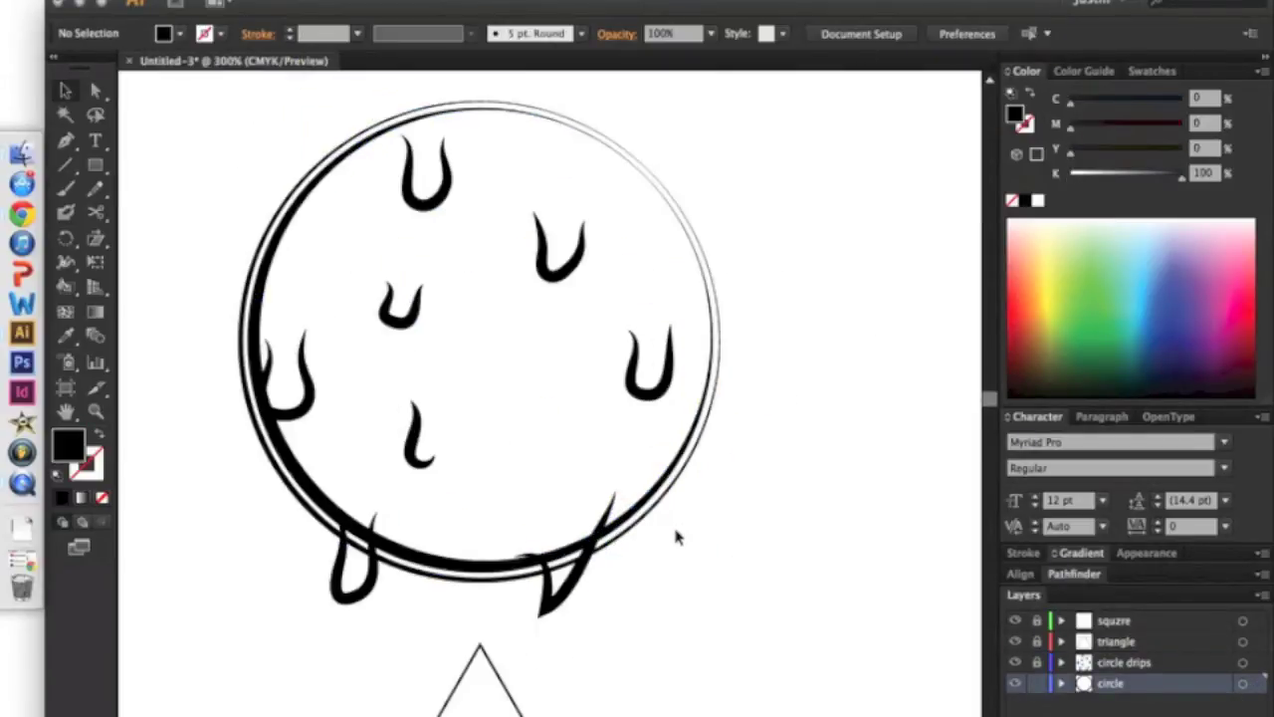
{"action": "left_click_drag", "start_coordinate": [381, 594], "coordinate": [384, 593]}
{"action": "scroll", "coordinate": [487, 592], "scroll_direction": "down", "scroll_amount": 1}
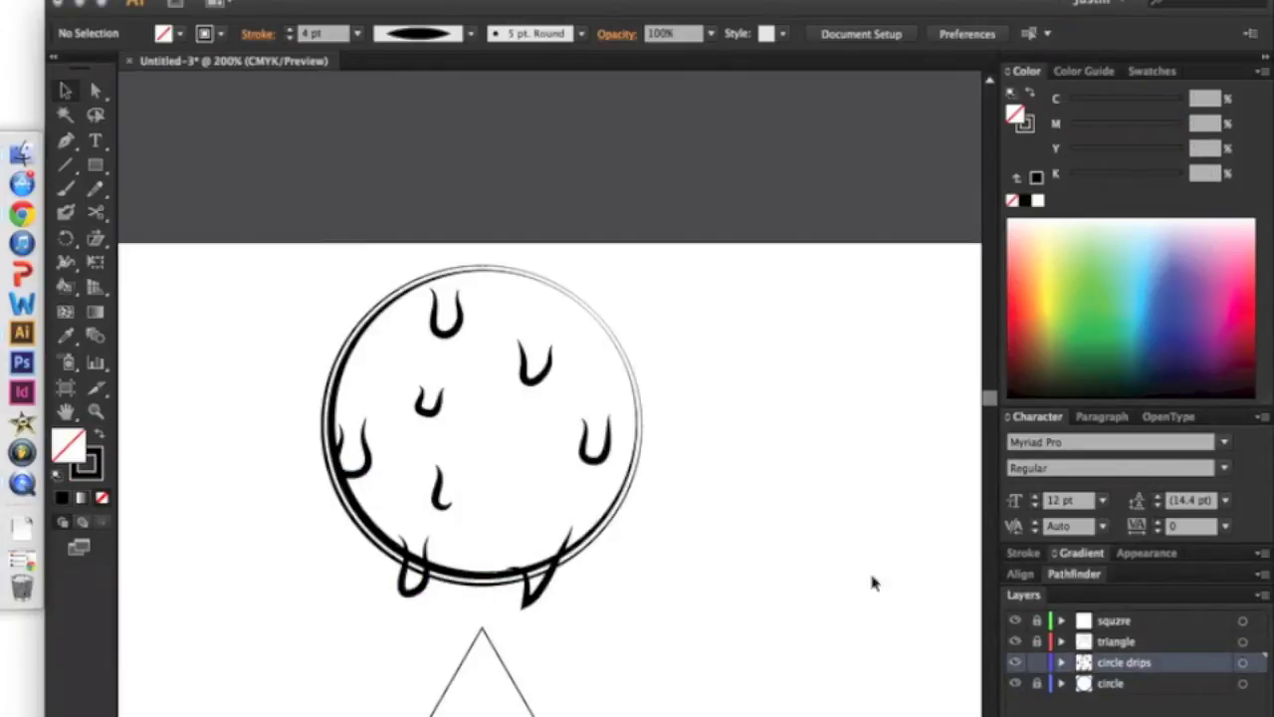
{"action": "scroll", "coordinate": [825, 640], "scroll_direction": "down", "scroll_amount": 3}
- Add a 'triangle drips' layer and set up the Pen tool with a green stroke
{"action": "scroll", "coordinate": [825, 640], "scroll_direction": "down", "scroll_amount": 2}
{"action": "key", "text": "ctrl+l"}
{"action": "type", "text": "triangle drips"}
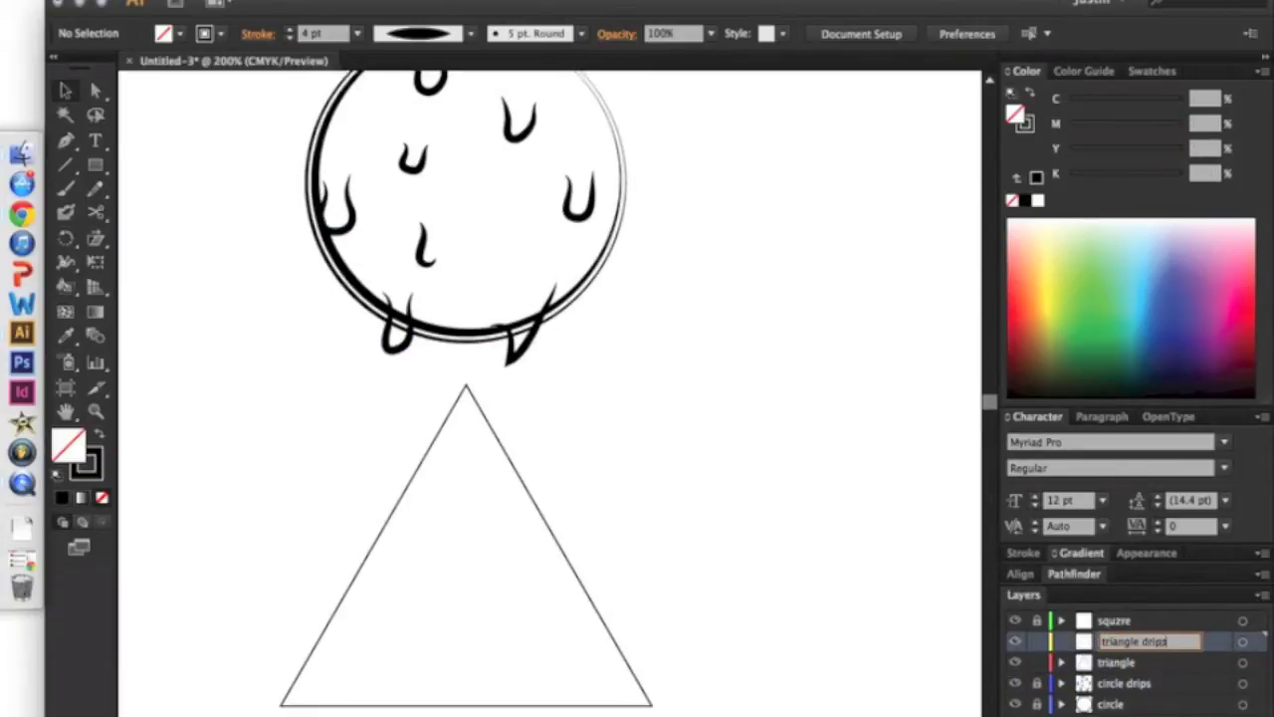
{"action": "key", "text": "Return"}
{"action": "left_click", "coordinate": [65, 141]}
{"action": "scroll", "coordinate": [464, 398], "scroll_direction": "up", "scroll_amount": 1}
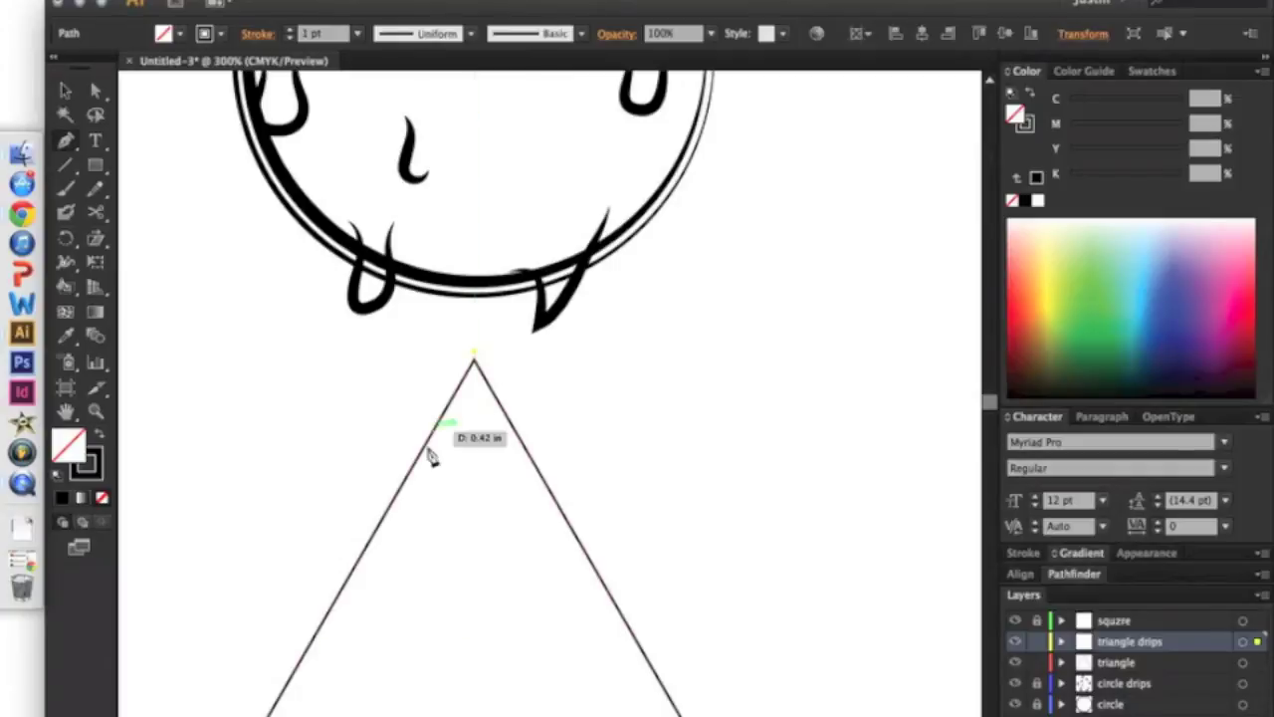
{"action": "left_click", "coordinate": [1102, 271]}
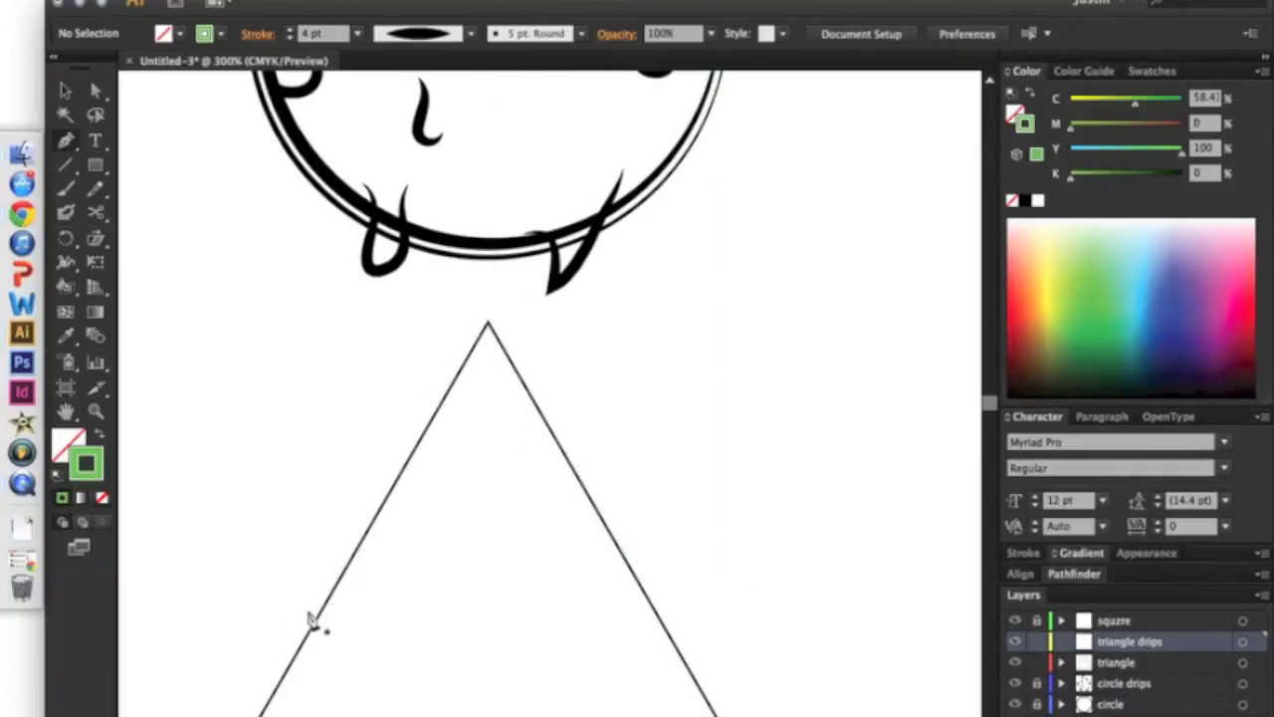
- Start the curved green drip path across the triangle's lower part
{"action": "left_click_drag", "start_coordinate": [310, 619], "coordinate": [893, 624]}
{"action": "double_click", "coordinate": [1214, 641]}
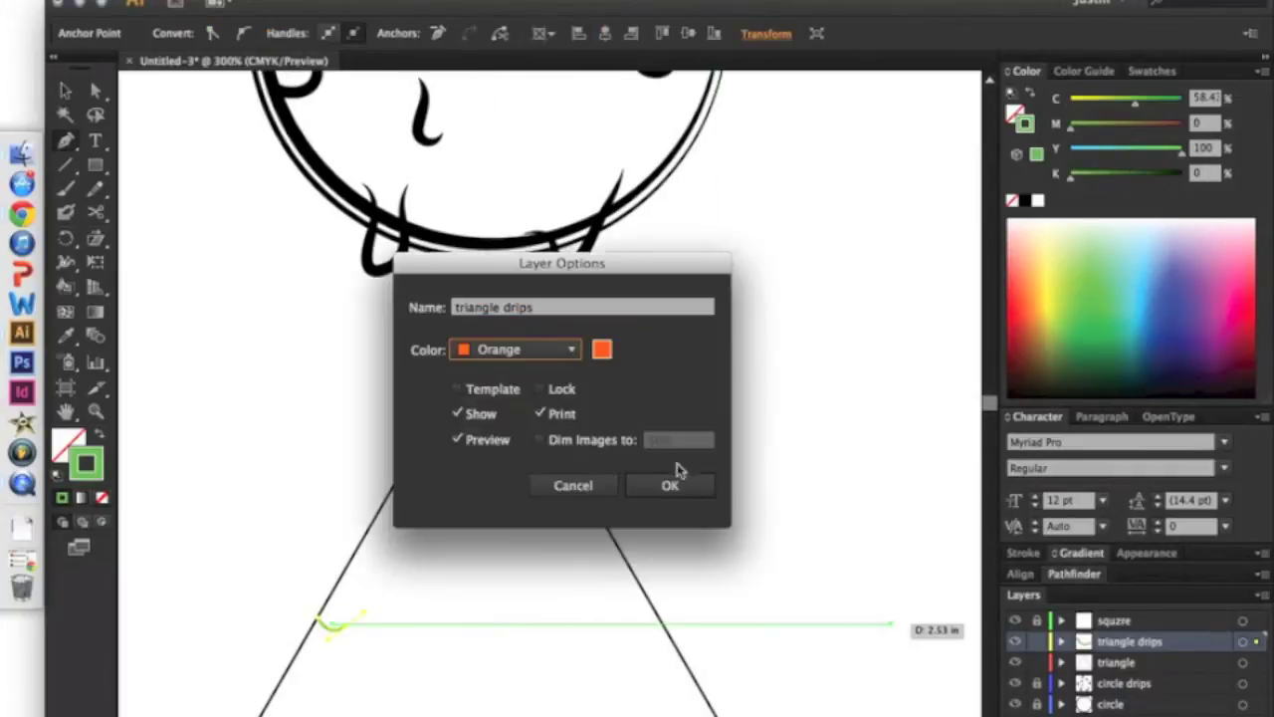
{"action": "left_click", "coordinate": [670, 485]}
{"action": "scroll", "coordinate": [611, 520], "scroll_direction": "up", "scroll_amount": 1}
{"action": "scroll", "coordinate": [611, 521], "scroll_direction": "up", "scroll_amount": 2}
{"action": "mouse_move", "coordinate": [427, 503]}
{"action": "left_mouse_down"}
{"action": "mouse_move", "coordinate": [645, 554]}
{"action": "mouse_move", "coordinate": [704, 501]}
{"action": "left_mouse_up"}
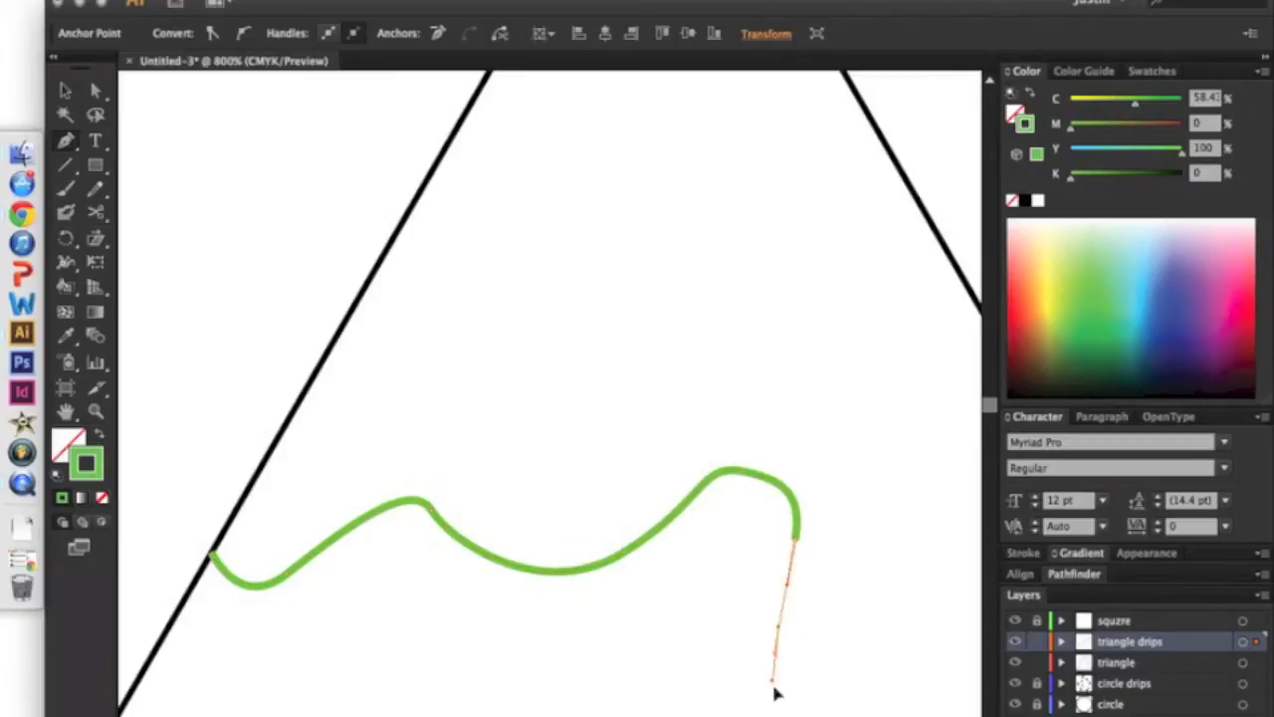
{"action": "left_click_drag", "start_coordinate": [886, 485], "coordinate": [921, 503]}
{"action": "scroll", "coordinate": [768, 578], "scroll_direction": "right", "scroll_amount": 5}
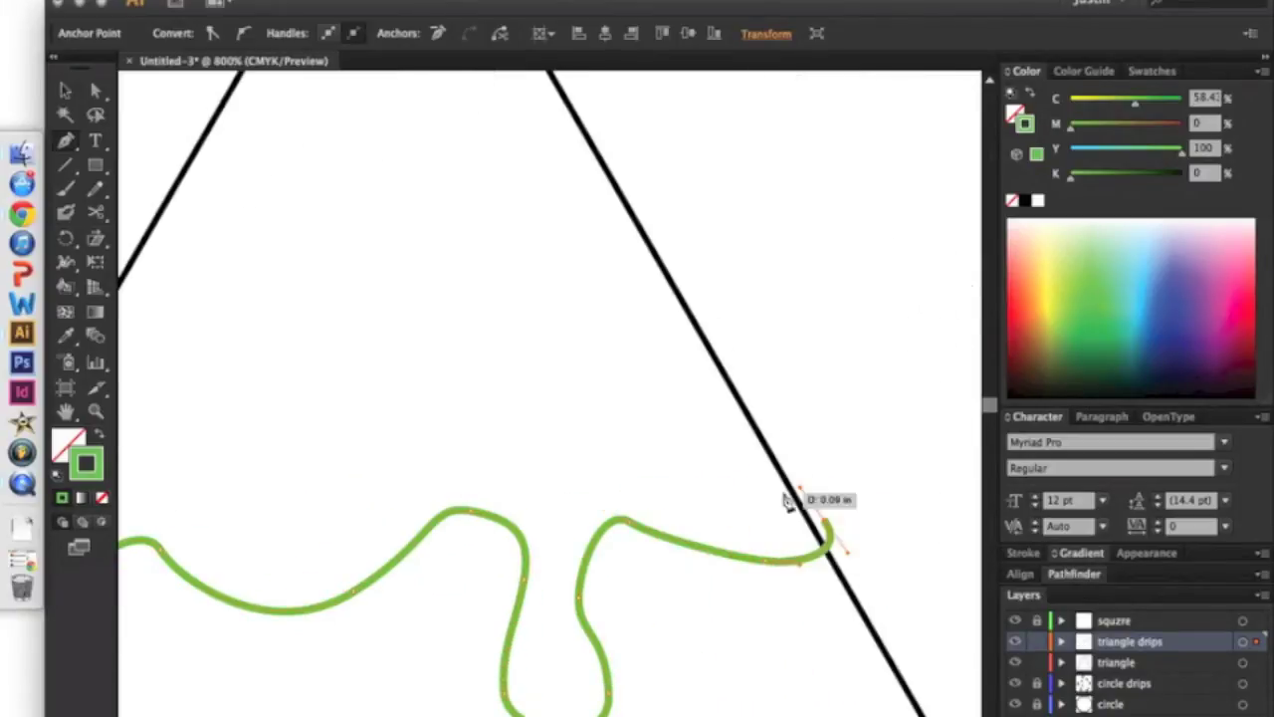
- Carry the drip outline up the right edge, over the apex and down the left edge
{"action": "left_click_drag", "start_coordinate": [725, 312], "coordinate": [710, 270]}
{"action": "left_click", "coordinate": [633, 175]}
{"action": "scroll", "coordinate": [583, 279], "scroll_direction": "up", "scroll_amount": 5}
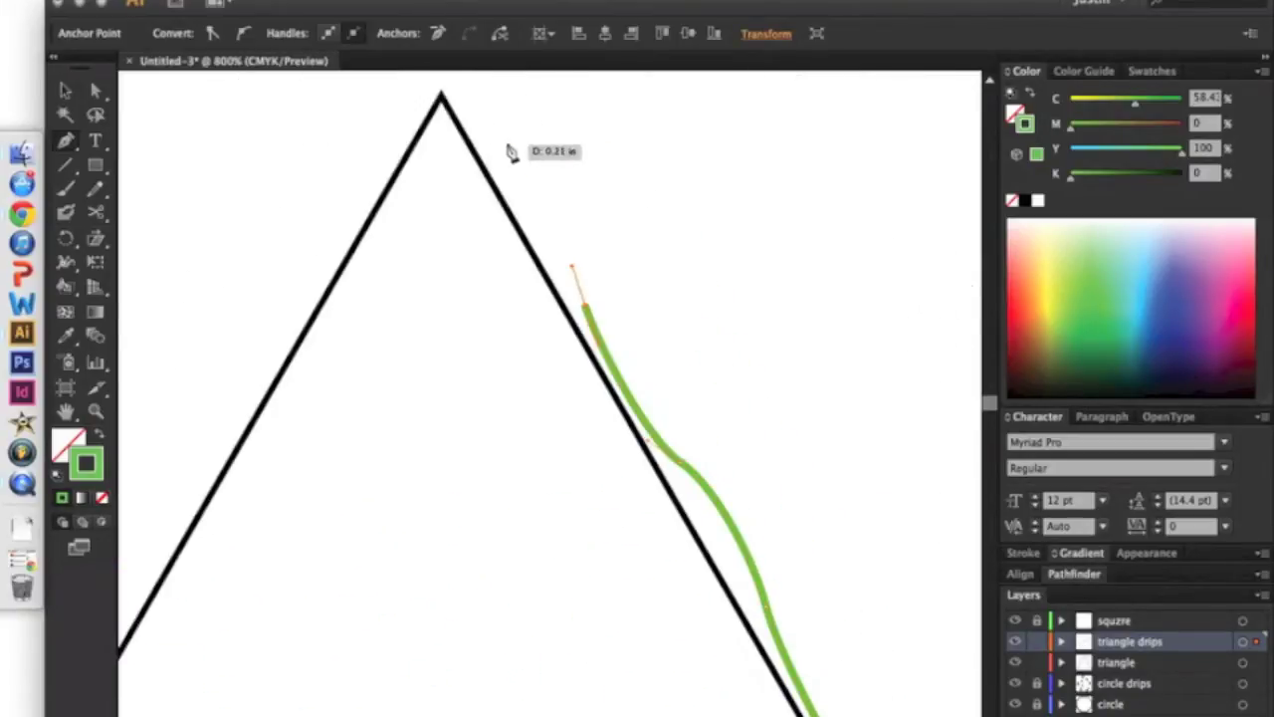
{"action": "left_click_drag", "start_coordinate": [446, 82], "coordinate": [384, 165]}
{"action": "left_click_drag", "start_coordinate": [298, 305], "coordinate": [250, 355]}
{"action": "scroll", "coordinate": [355, 441], "scroll_direction": "left", "scroll_amount": 5}
{"action": "scroll", "coordinate": [355, 441], "scroll_direction": "down", "scroll_amount": 4}
{"action": "left_click_drag", "start_coordinate": [397, 357], "coordinate": [356, 419]}
{"action": "scroll", "coordinate": [282, 536], "scroll_direction": "down", "scroll_amount": 5}
{"action": "key", "text": "ctrl+minus"}
{"action": "key", "text": "ctrl+minus"}
{"action": "key", "text": "ctrl+minus"}
{"action": "key", "text": "ctrl+minus"}
{"action": "key", "text": "ctrl+minus"}
{"action": "key", "text": "ctrl+minus"}
{"action": "left_click", "coordinate": [914, 493]}
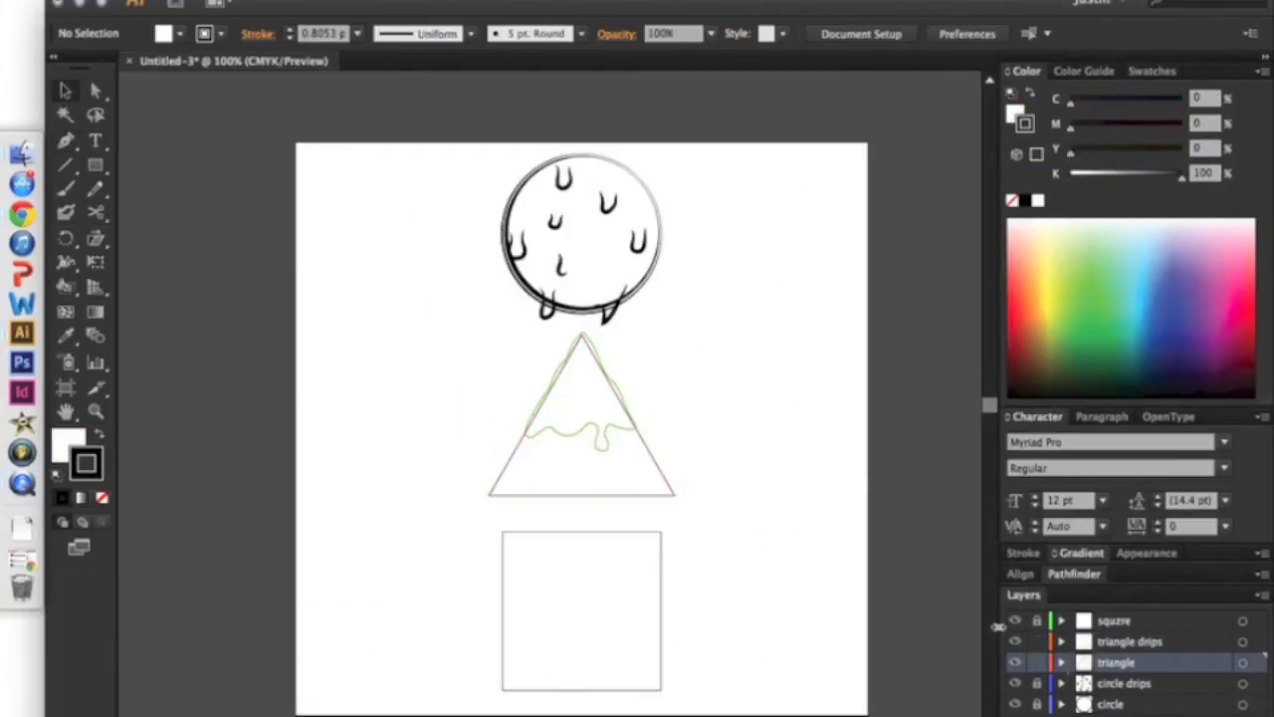
- Paint green U-shaped drips on the triangle's right side and upper left
{"action": "left_click", "coordinate": [622, 449]}
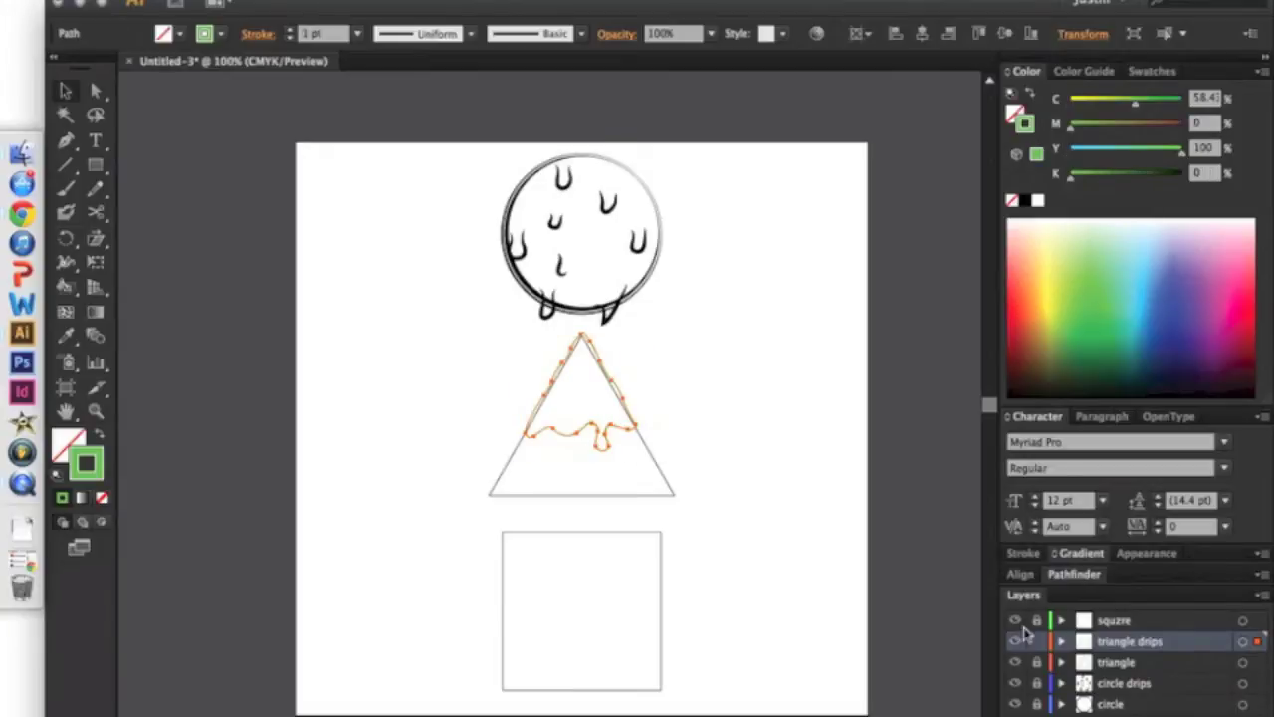
{"action": "key", "text": "ctrl+plus"}
{"action": "key", "text": "ctrl+plus"}
{"action": "key", "text": "ctrl+plus"}
{"action": "left_click", "coordinate": [518, 332]}
{"action": "key", "text": "b"}
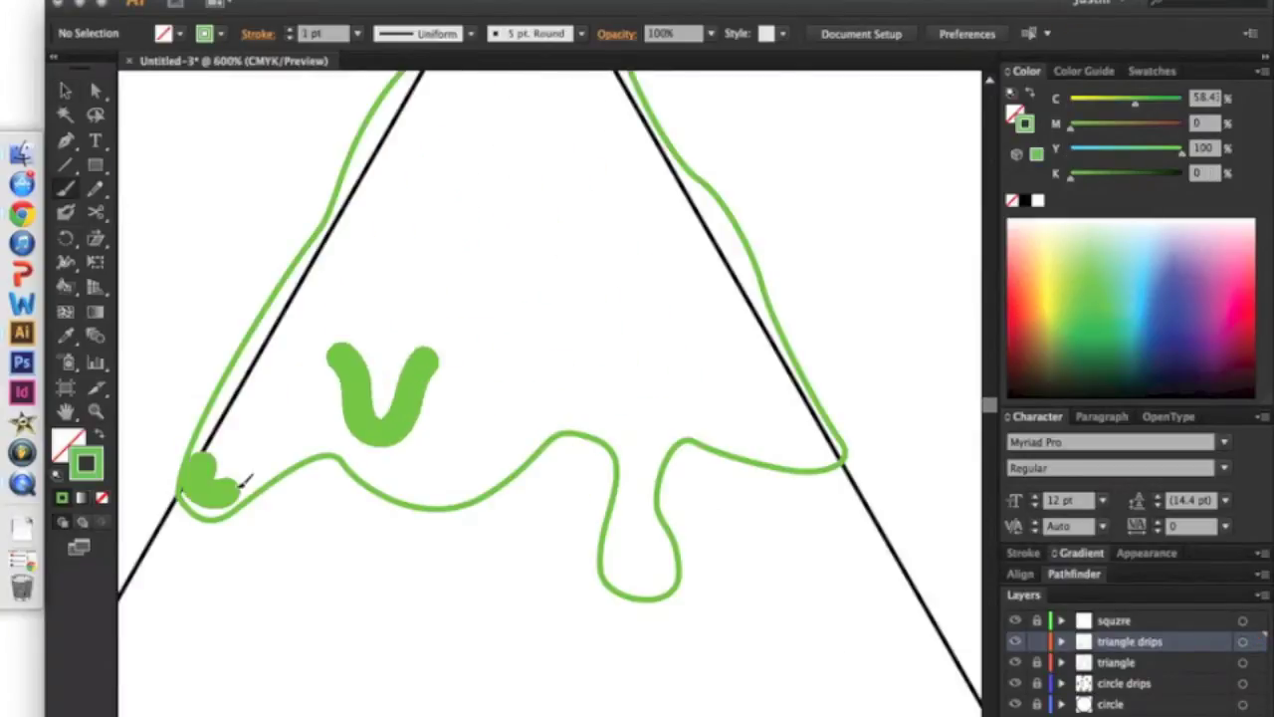
{"action": "scroll", "coordinate": [433, 236], "scroll_direction": "up", "scroll_amount": 3}
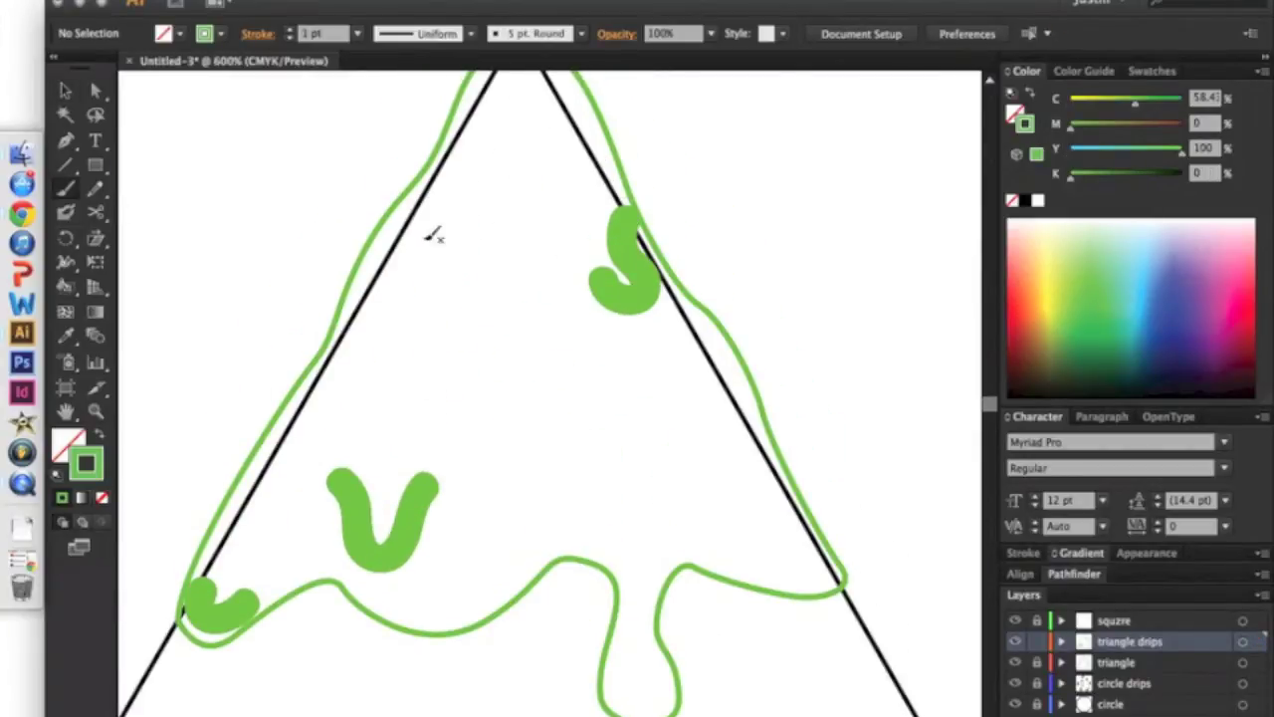
{"action": "left_click_drag", "start_coordinate": [618, 460], "coordinate": [731, 423]}
{"action": "scroll", "coordinate": [423, 301], "scroll_direction": "up", "scroll_amount": 1}
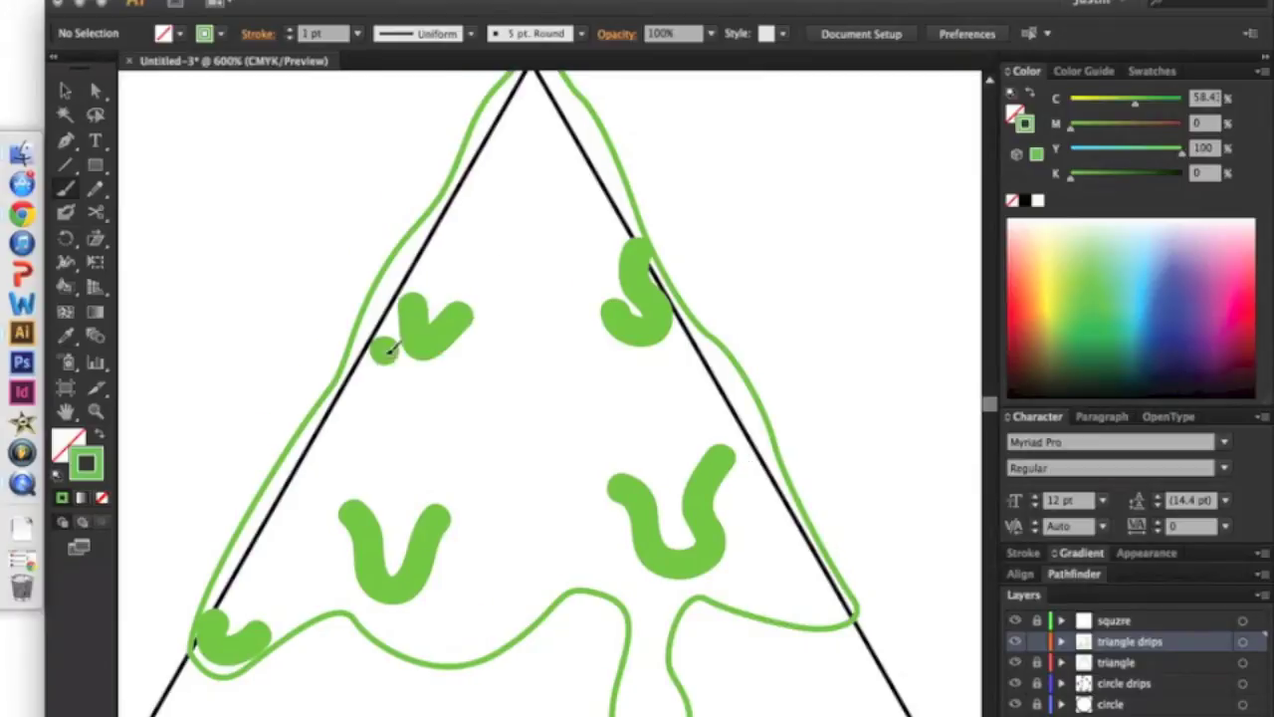
{"action": "left_click_drag", "start_coordinate": [385, 350], "coordinate": [443, 400]}
- Paint drips along the triangle's base on the 'bsae drips T' layer
{"action": "key", "text": "ctrl+minus"}
{"action": "key", "text": "ctrl+minus"}
{"action": "scroll", "coordinate": [755, 298], "scroll_direction": "down", "scroll_amount": 1}
{"action": "key", "text": "v"}
{"action": "left_click", "coordinate": [1144, 662]}
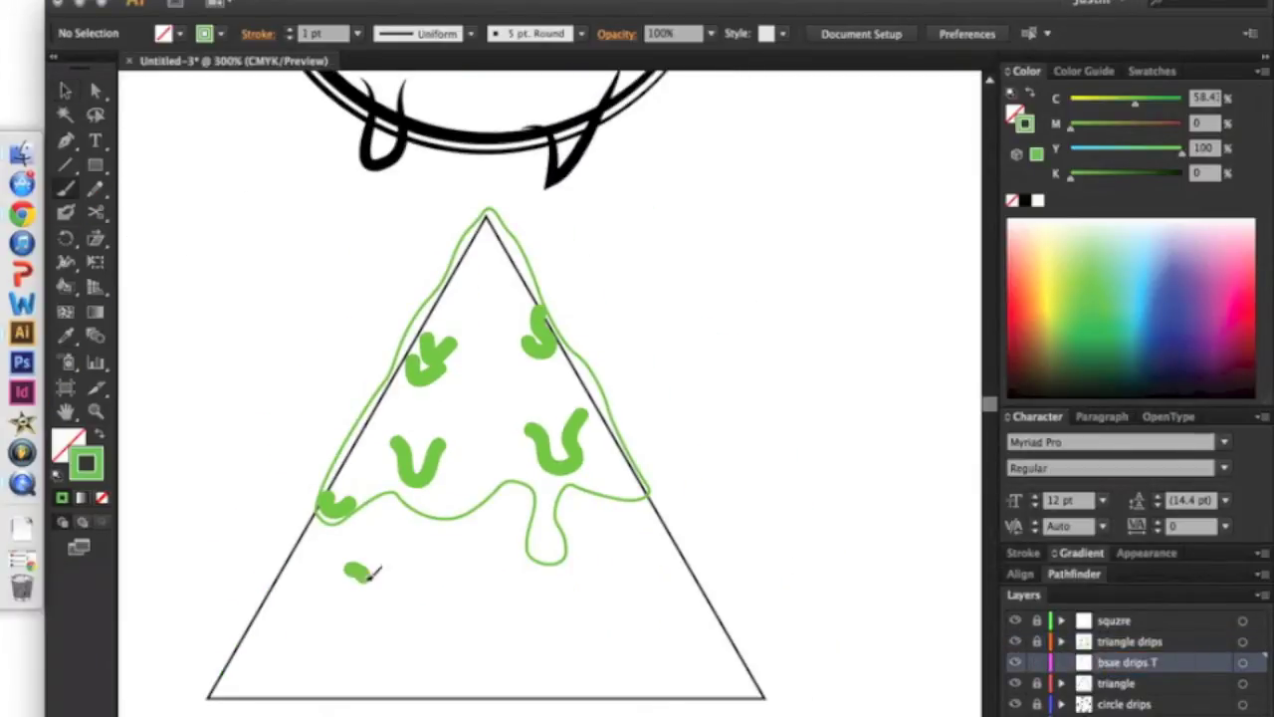
{"action": "left_click_drag", "start_coordinate": [558, 702], "coordinate": [632, 667]}
{"action": "scroll", "coordinate": [652, 597], "scroll_direction": "down", "scroll_amount": 3}
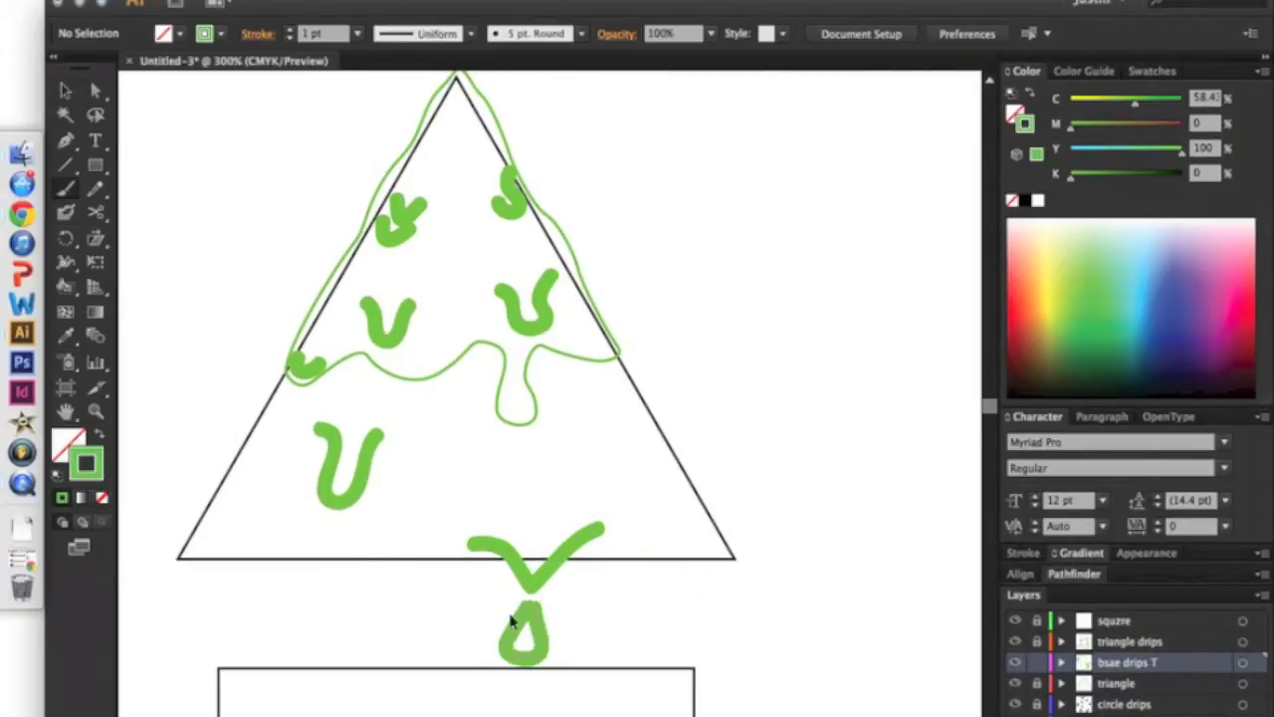
{"action": "scroll", "coordinate": [341, 567], "scroll_direction": "up", "scroll_amount": 3}
{"action": "scroll", "coordinate": [555, 554], "scroll_direction": "down", "scroll_amount": 4}
{"action": "scroll", "coordinate": [555, 554], "scroll_direction": "right", "scroll_amount": 2}
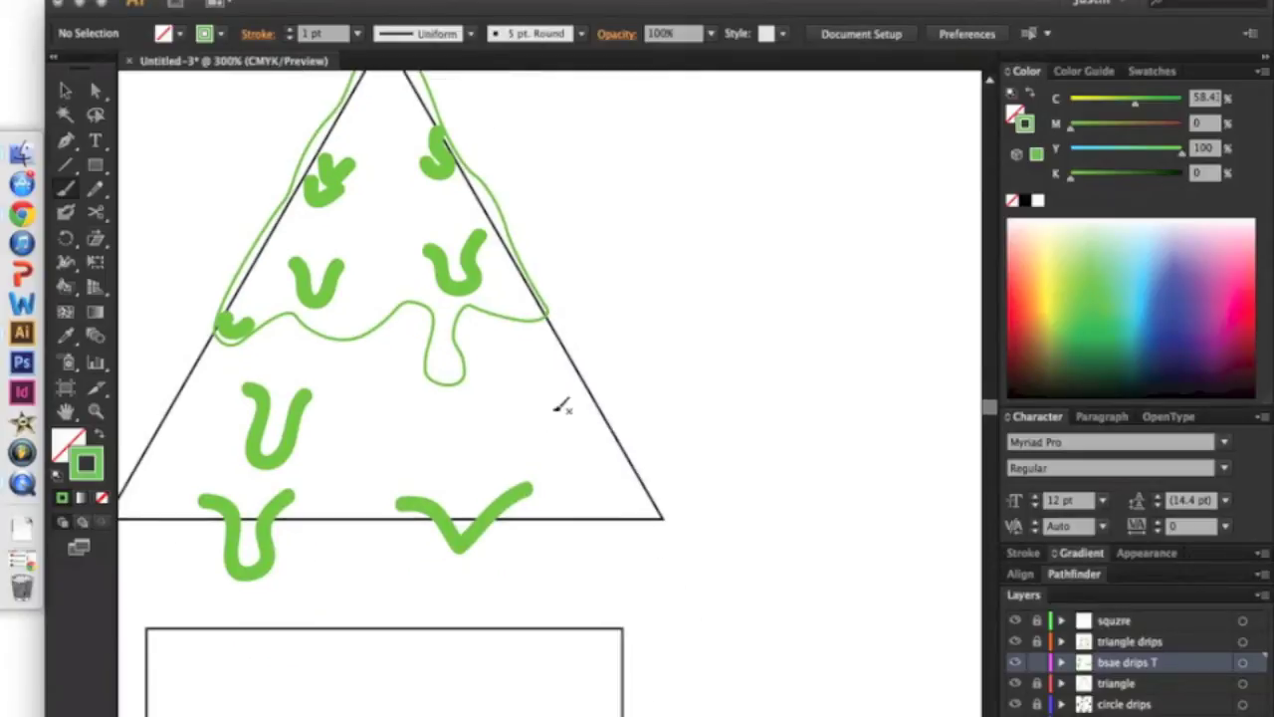
{"action": "key", "text": "v"}
{"action": "key", "text": "super+minus"}
- Give the lower drip strokes a tapered width profile and 4 pt weight
{"action": "left_click_drag", "start_coordinate": [199, 469], "coordinate": [438, 558]}
{"action": "left_click", "coordinate": [470, 34]}
{"action": "left_click", "coordinate": [428, 90]}
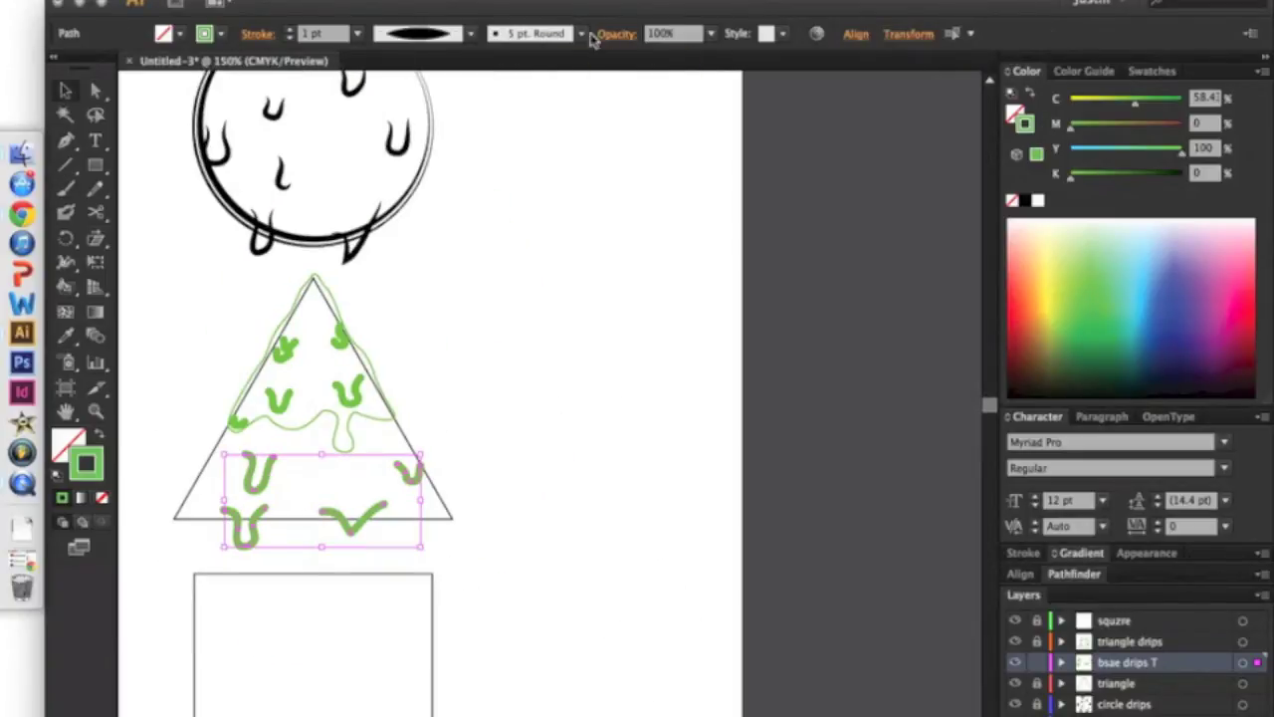
{"action": "left_click", "coordinate": [581, 34]}
{"action": "left_click", "coordinate": [316, 36]}
{"action": "type", "text": "4"}
{"action": "key", "text": "Return"}
{"action": "left_click", "coordinate": [591, 222]}
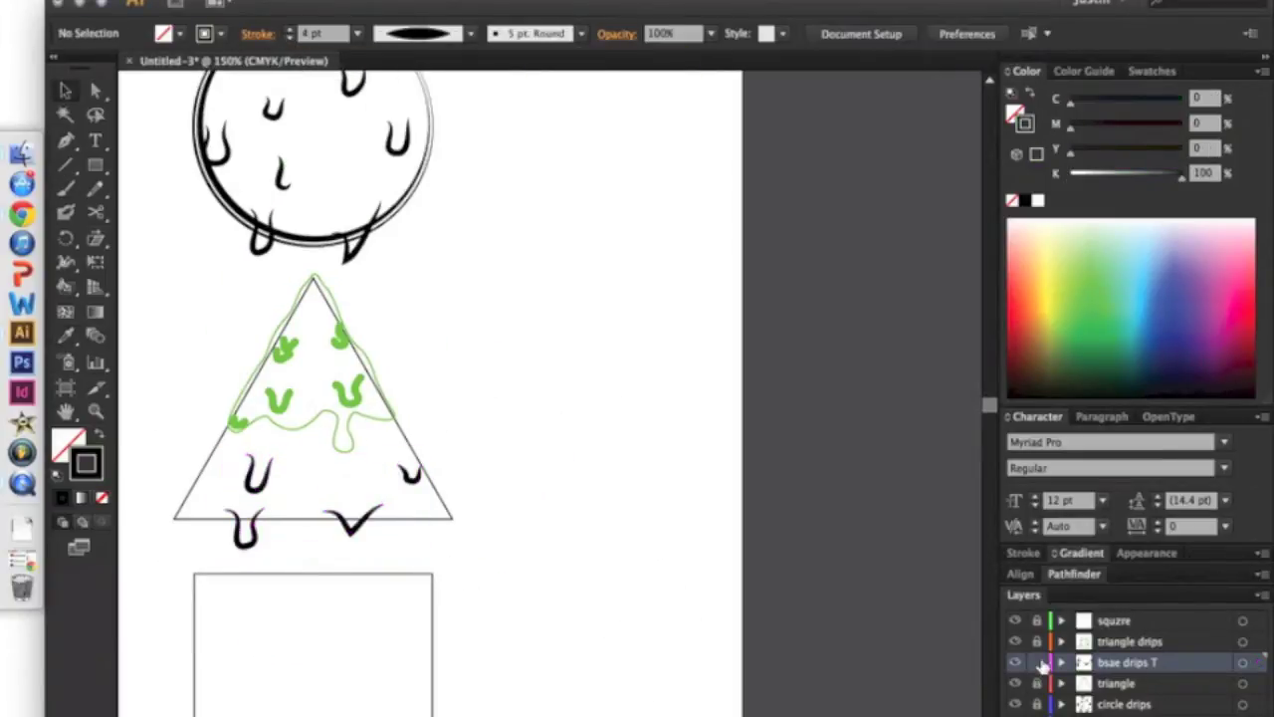
- Zoom to 300% on the triangle and select the top drip outline
{"action": "left_click", "coordinate": [428, 517]}
{"action": "left_click", "coordinate": [597, 597]}
{"action": "left_click", "coordinate": [428, 517]}
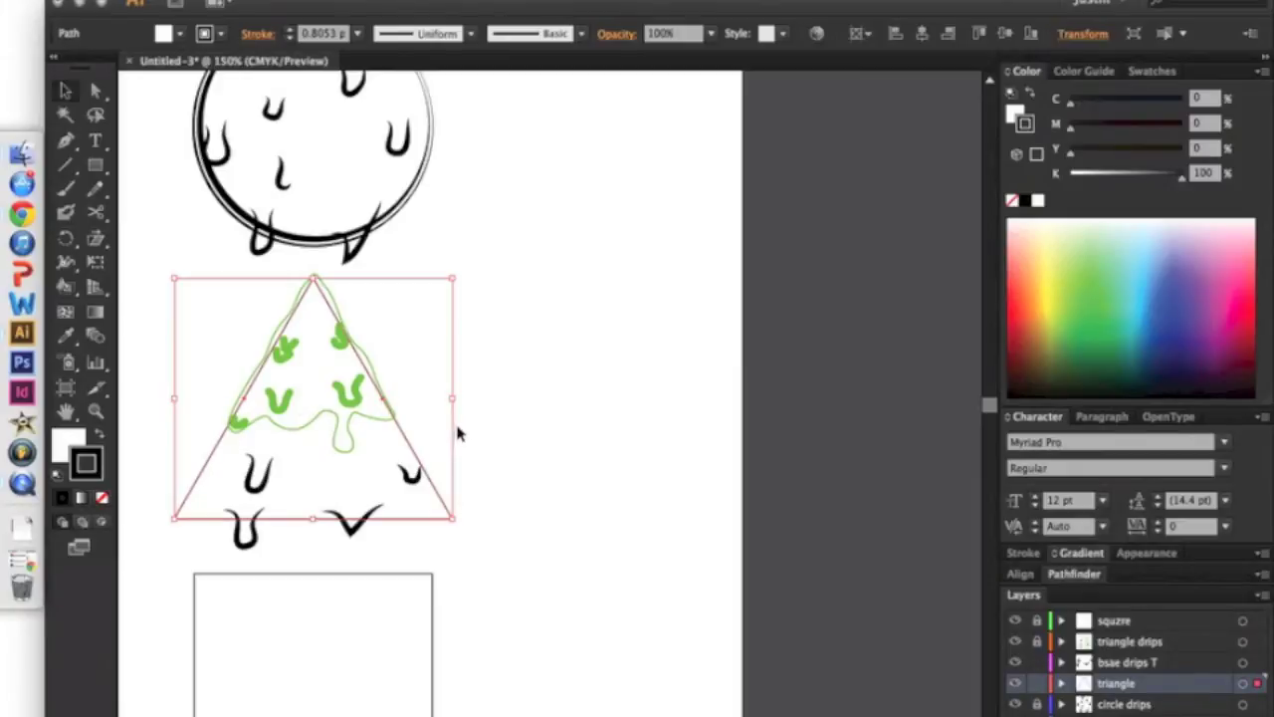
{"action": "scroll", "coordinate": [438, 462], "scroll_direction": "left", "scroll_amount": 1}
{"action": "key", "text": "super+plus"}
{"action": "left_click", "coordinate": [1015, 641]}
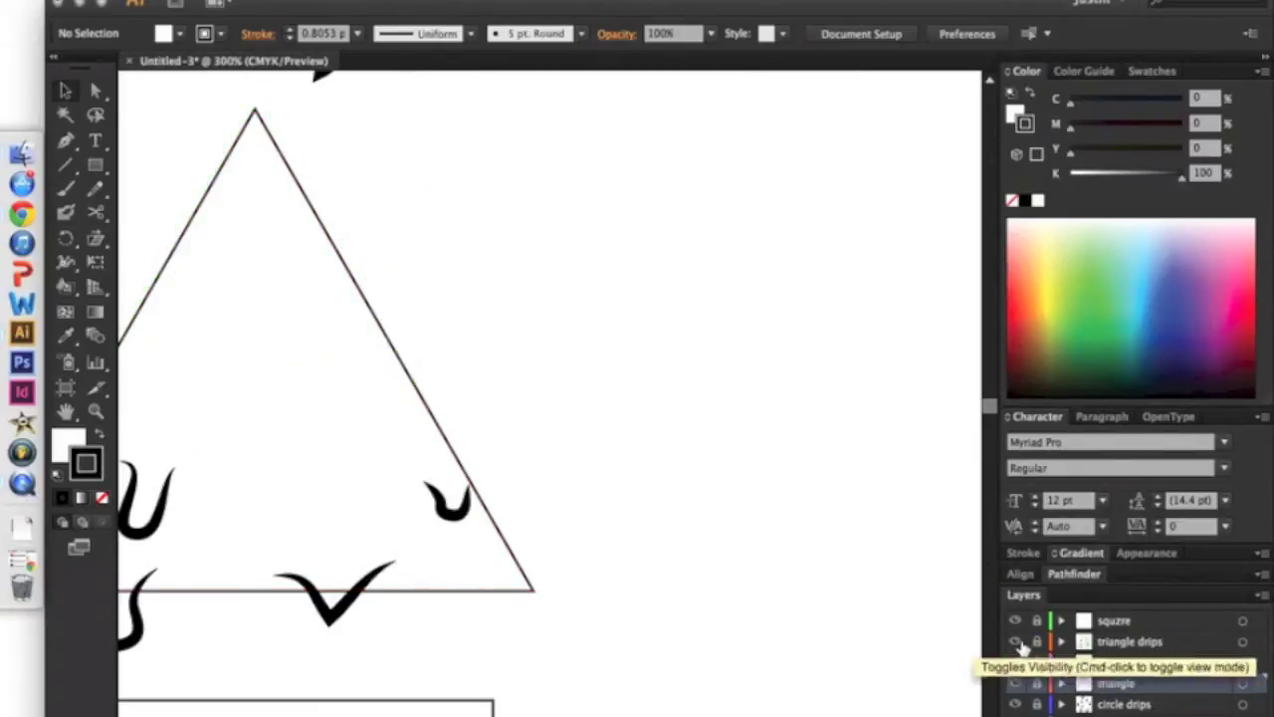
{"action": "left_click", "coordinate": [1242, 641]}
- Make the drip outline a black 4 pt Basic brush stroke with tapered width profile
{"action": "left_click", "coordinate": [519, 77]}
{"action": "left_click", "coordinate": [582, 34]}
{"action": "left_click", "coordinate": [541, 105]}
{"action": "left_click", "coordinate": [470, 34]}
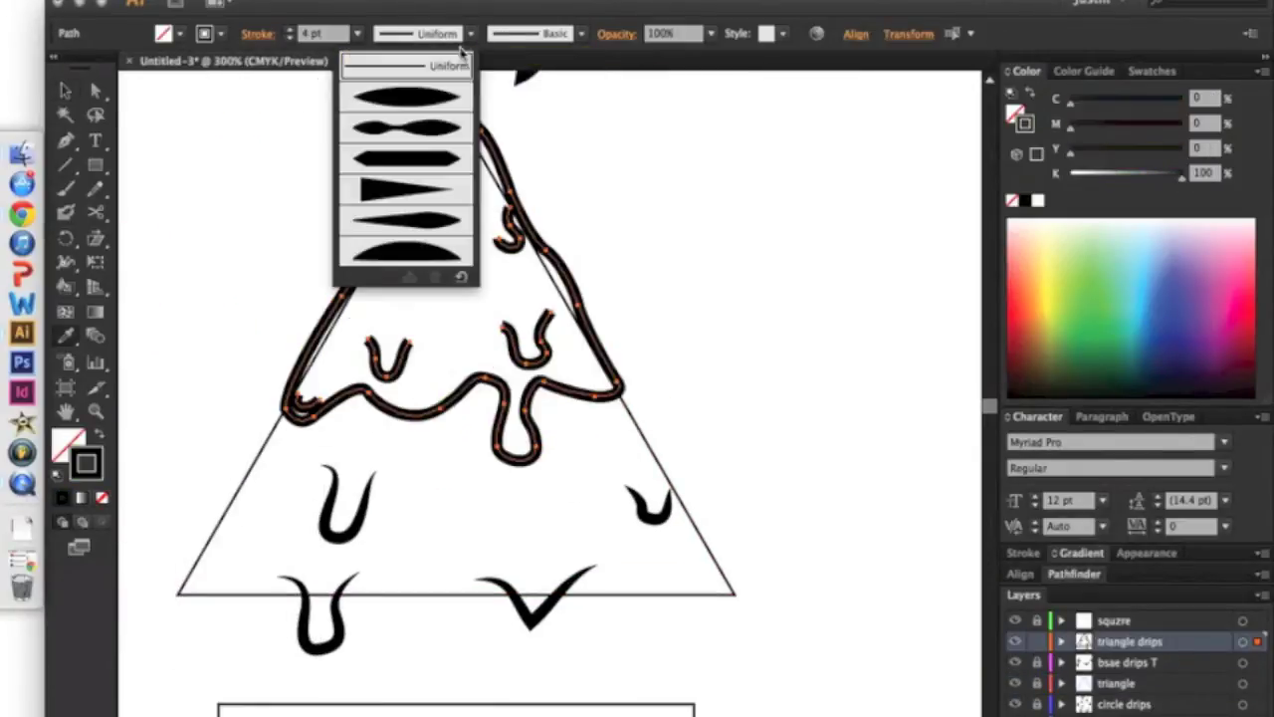
{"action": "left_click", "coordinate": [418, 88]}
{"action": "left_click", "coordinate": [357, 33]}
{"action": "left_click", "coordinate": [393, 199]}
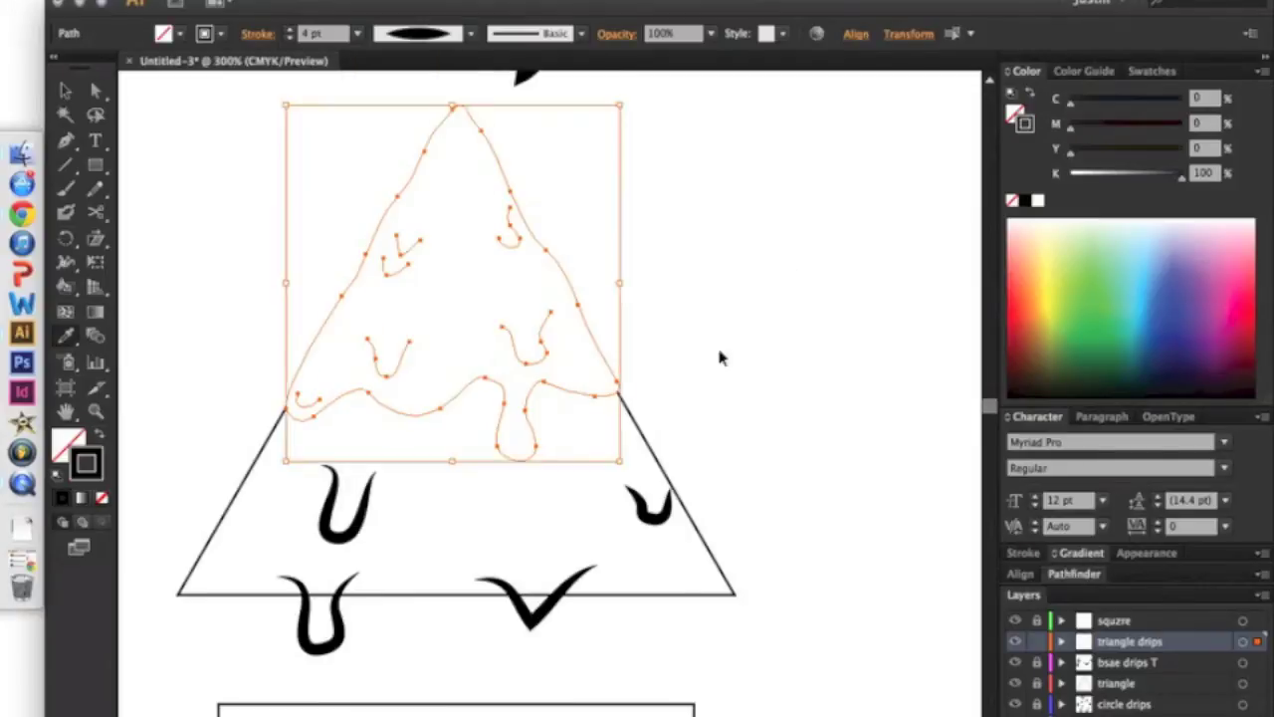
{"action": "left_click", "coordinate": [725, 341]}
- Zoom out and create a new layer for the square's drips
{"action": "key", "text": "super+minus"}
{"action": "key", "text": "super+minus"}
{"action": "scroll", "coordinate": [796, 497], "scroll_direction": "down", "scroll_amount": 2}
{"action": "key", "text": "super+l"}
- Name the layer 'square drips' and start a Pen drip outline down the square's left side
{"action": "double_click", "coordinate": [1119, 619]}
{"action": "type", "text": "square drips"}
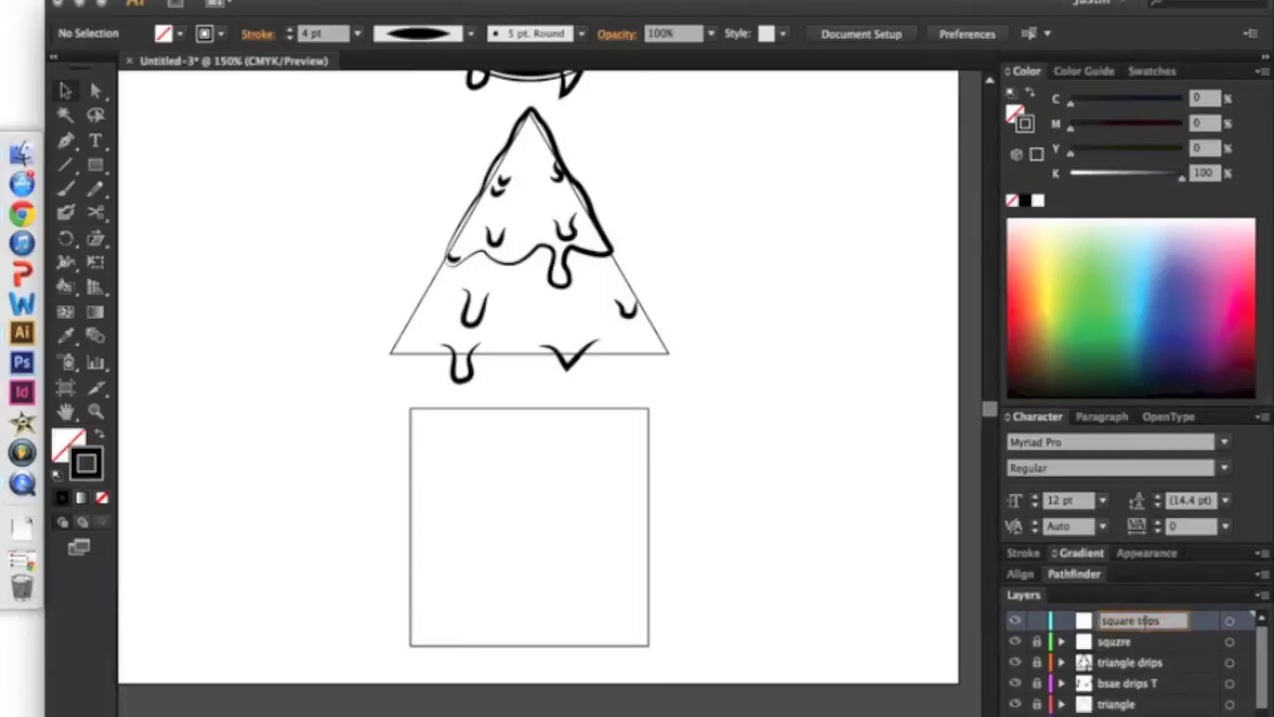
{"action": "key", "text": "p"}
{"action": "key", "text": "super+plus"}
{"action": "key", "text": "super+plus"}
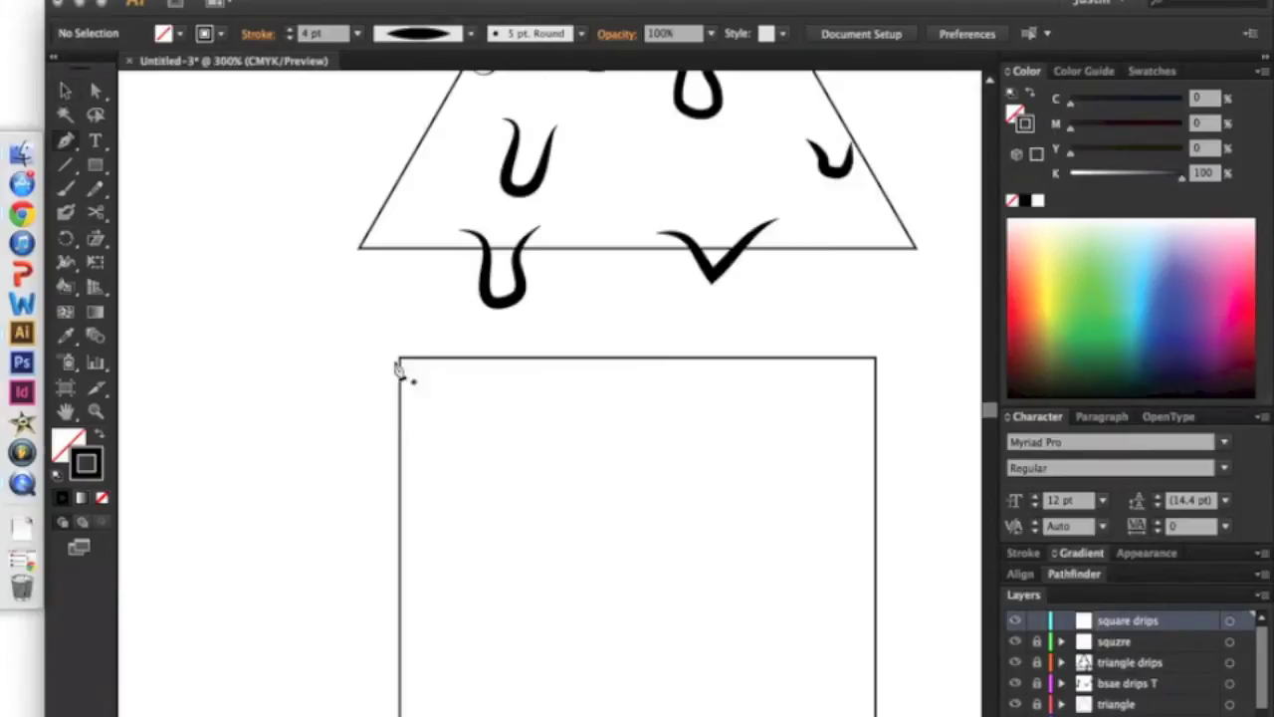
{"action": "left_click_drag", "start_coordinate": [390, 375], "coordinate": [388, 406]}
{"action": "left_click_drag", "start_coordinate": [396, 530], "coordinate": [475, 496]}
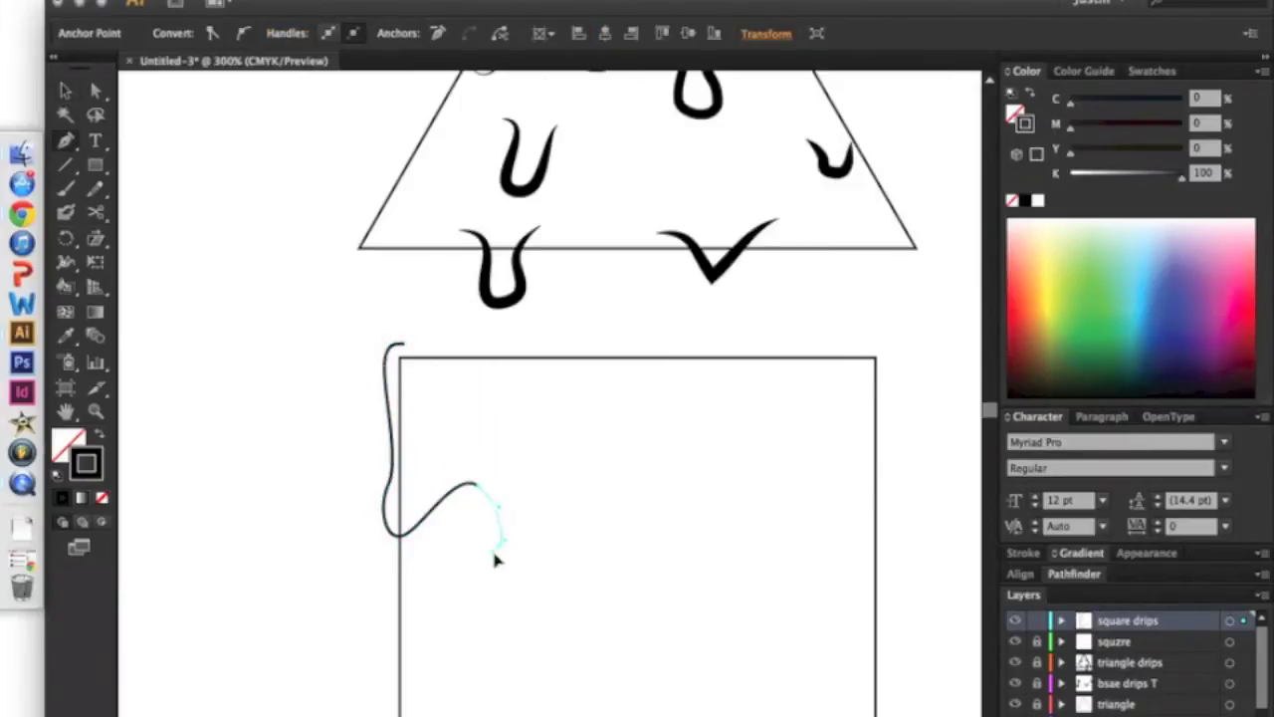
{"action": "left_click_drag", "start_coordinate": [514, 598], "coordinate": [542, 596]}
{"action": "left_click_drag", "start_coordinate": [573, 523], "coordinate": [670, 505]}
- Continue the wavy drip outline across the square and up its right side, closing it along the top
{"action": "left_click_drag", "start_coordinate": [726, 465], "coordinate": [797, 482]}
{"action": "left_click_drag", "start_coordinate": [841, 475], "coordinate": [872, 475]}
{"action": "left_click", "coordinate": [876, 488]}
{"action": "left_click_drag", "start_coordinate": [890, 348], "coordinate": [842, 360]}
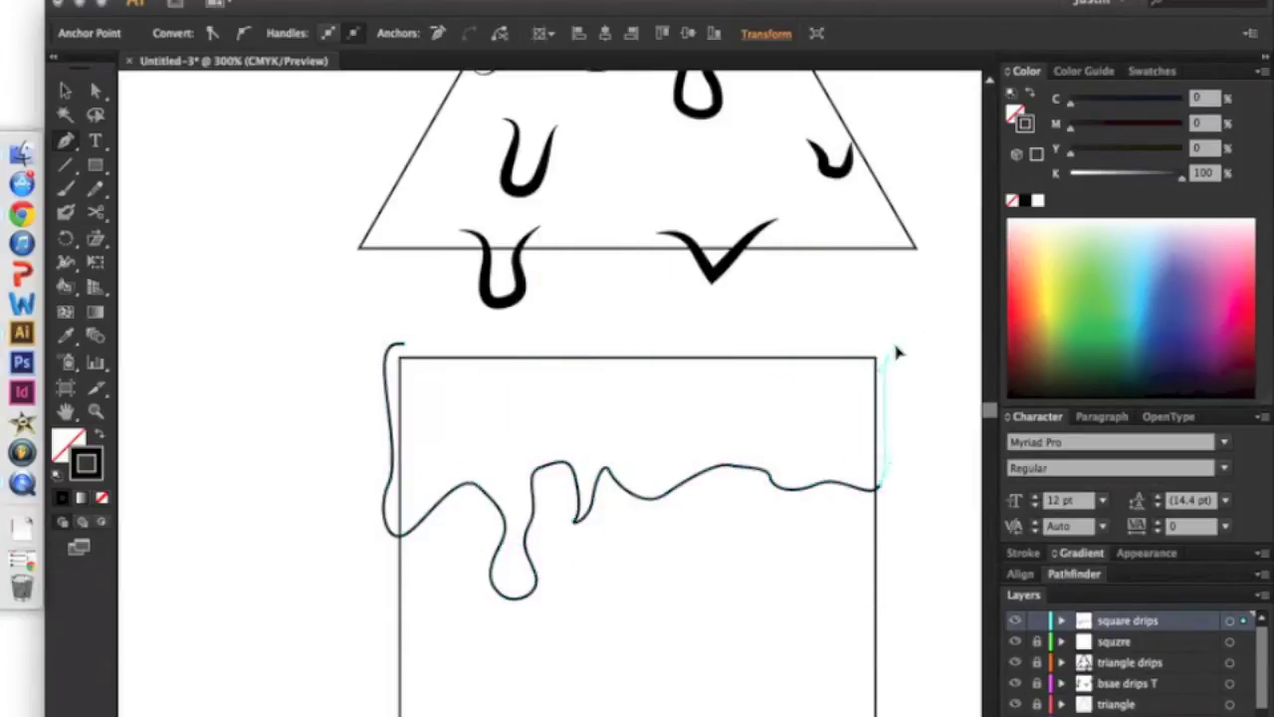
{"action": "left_click", "coordinate": [767, 347]}
{"action": "left_click", "coordinate": [635, 351]}
{"action": "left_click_drag", "start_coordinate": [401, 346], "coordinate": [447, 365]}
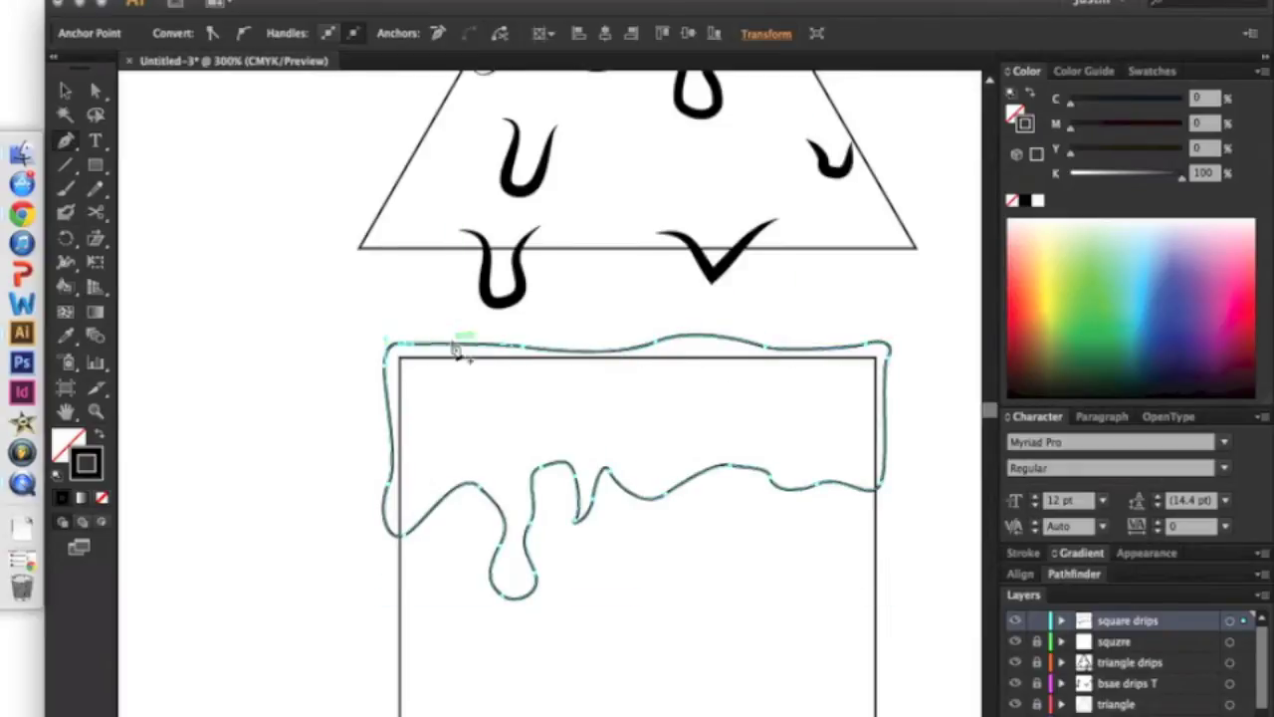
- Check the finished drip outline by selecting and deselecting it at 200% and 150% zoom
{"action": "key", "text": "v"}
{"action": "key", "text": "ctrl+0"}
{"action": "key", "text": "ctrl+equal"}
{"action": "key", "text": "ctrl+equal"}
{"action": "key", "text": "ctrl+equal"}
{"action": "left_click", "coordinate": [429, 532]}
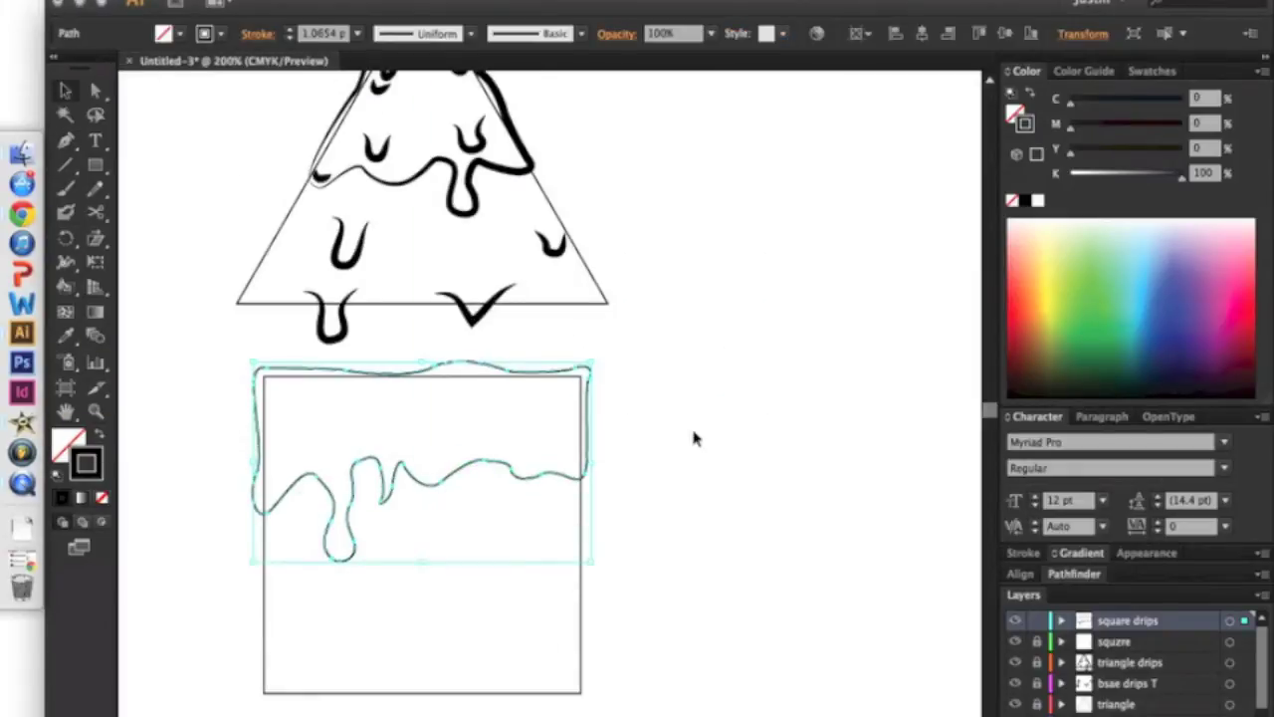
{"action": "left_click", "coordinate": [694, 438]}
{"action": "key", "text": "ctrl+0"}
{"action": "key", "text": "ctrl+equal"}
{"action": "key", "text": "ctrl+equal"}
- On the triangle layer, draw a thin closed highlight path along the triangle's lower-left edge
{"action": "left_click", "coordinate": [1038, 704]}
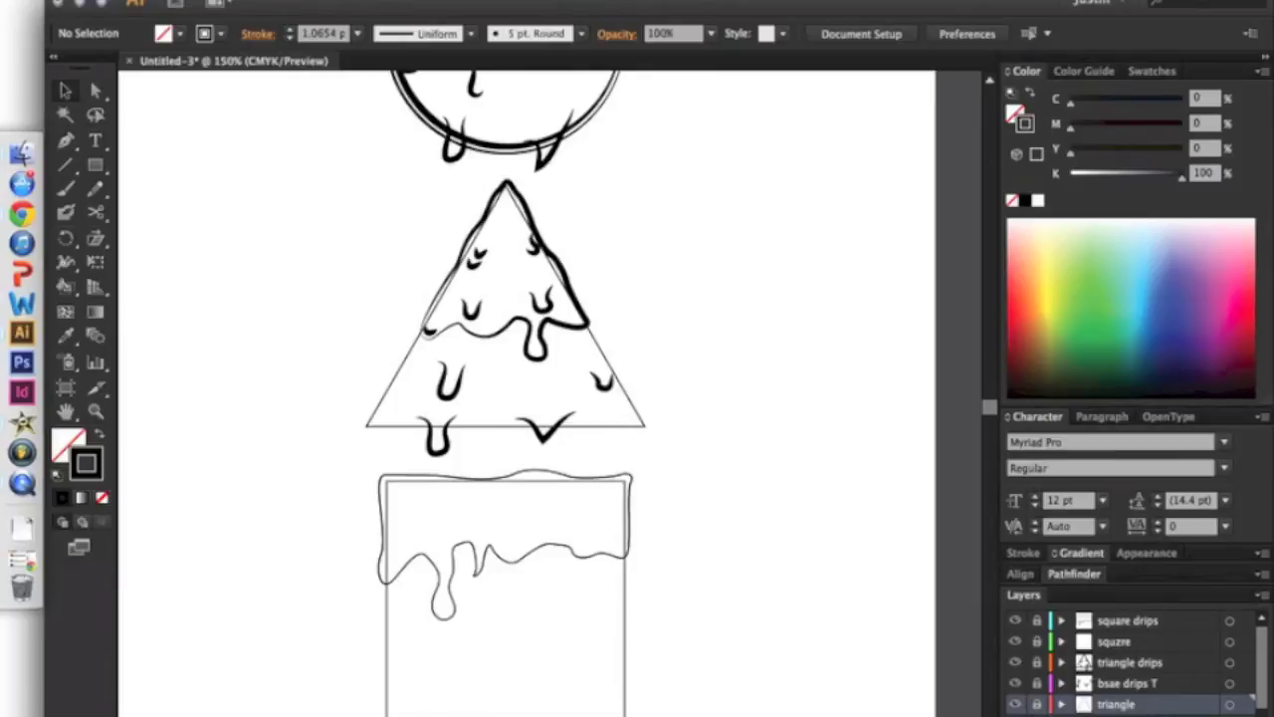
{"action": "key", "text": "p"}
{"action": "key", "text": "ctrl+equal"}
{"action": "key", "text": "ctrl+equal"}
{"action": "key", "text": "ctrl+equal"}
{"action": "left_click", "coordinate": [426, 227]}
{"action": "left_click_drag", "start_coordinate": [306, 430], "coordinate": [413, 428]}
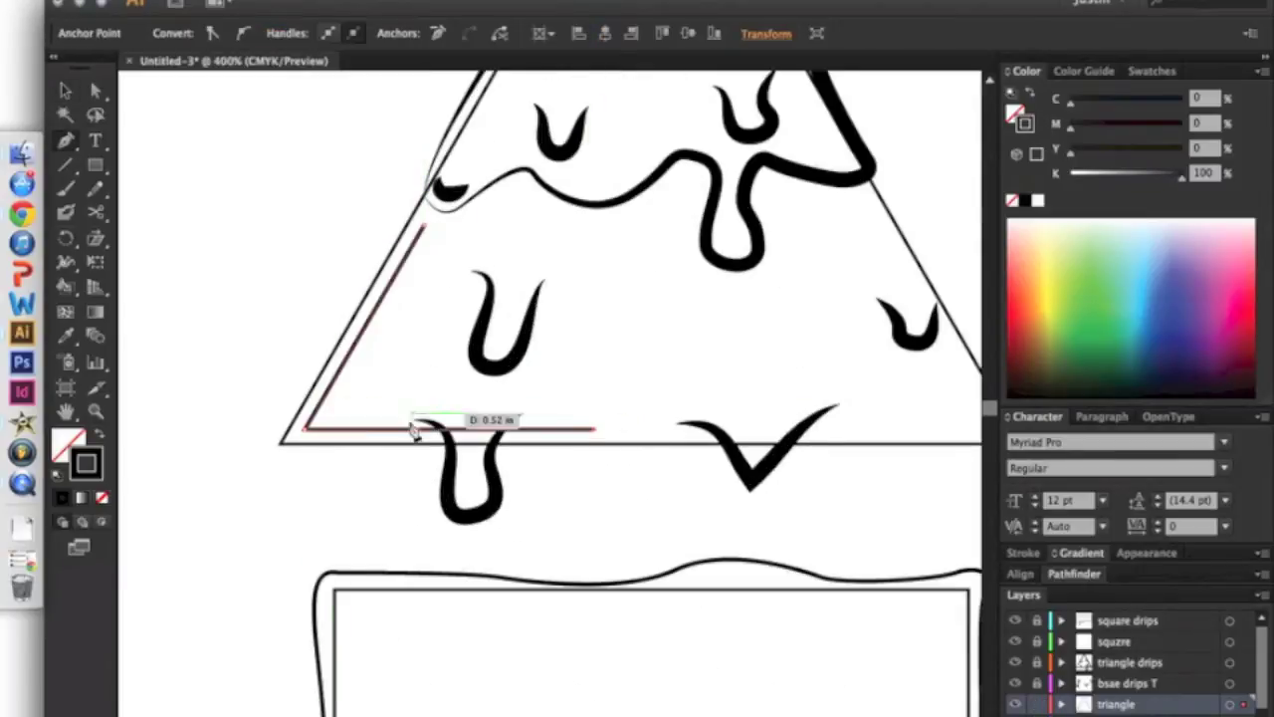
{"action": "left_click", "coordinate": [419, 249]}
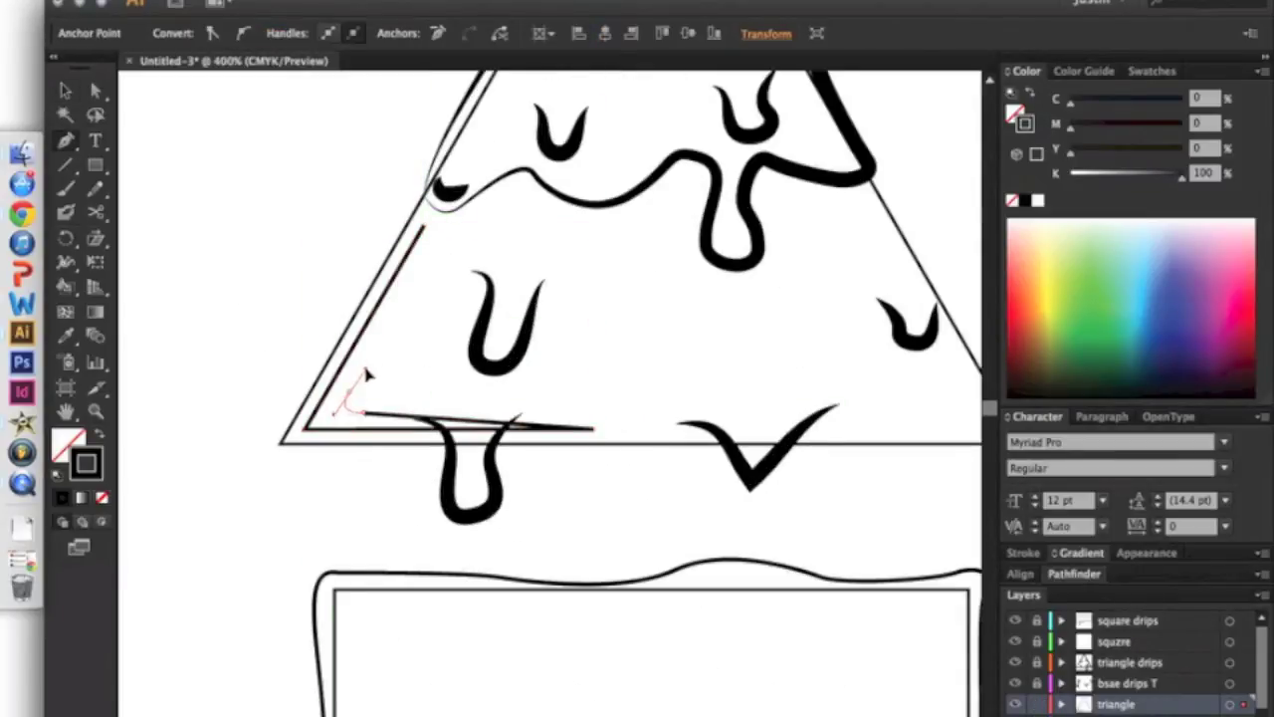
{"action": "key", "text": "v"}
{"action": "left_click", "coordinate": [278, 318]}
- Select the squzre layer and add a new layer above it
{"action": "key", "text": "ctrl+minus"}
{"action": "key", "text": "ctrl+minus"}
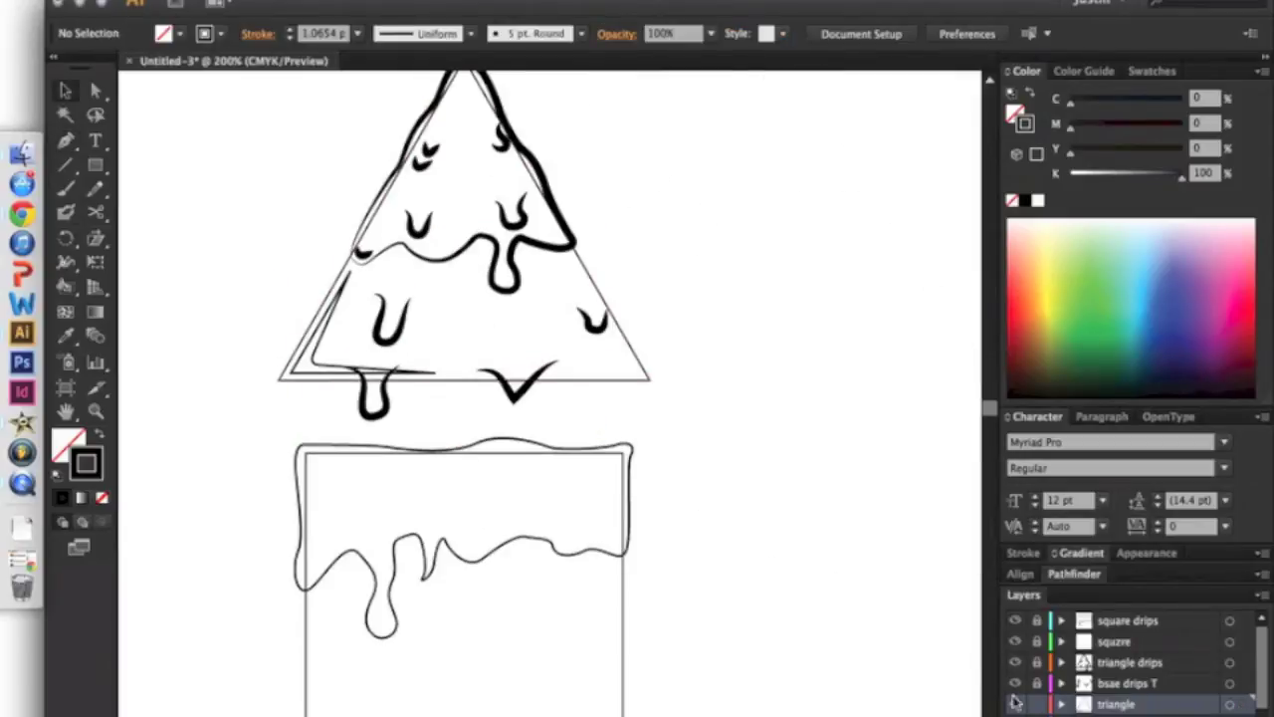
{"action": "scroll", "coordinate": [1115, 656], "scroll_direction": "down", "scroll_amount": 1}
{"action": "left_click", "coordinate": [1115, 621]}
{"action": "key", "text": "ctrl+l"}
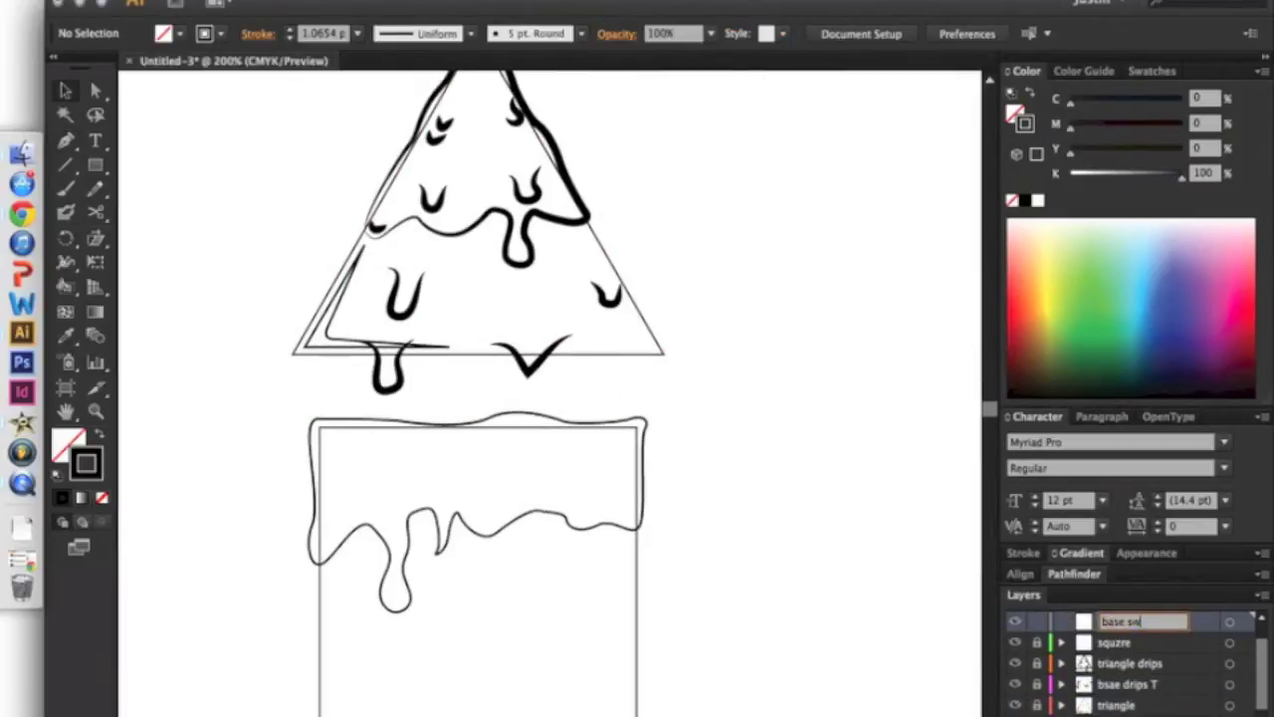
- Commit the new layer name and paint several small drips inside the square with the Paintbrush
{"action": "key", "text": "Return"}
{"action": "key", "text": "ctrl+plus"}
{"action": "key", "text": "b"}
{"action": "left_click_drag", "start_coordinate": [577, 424], "coordinate": [608, 462]}
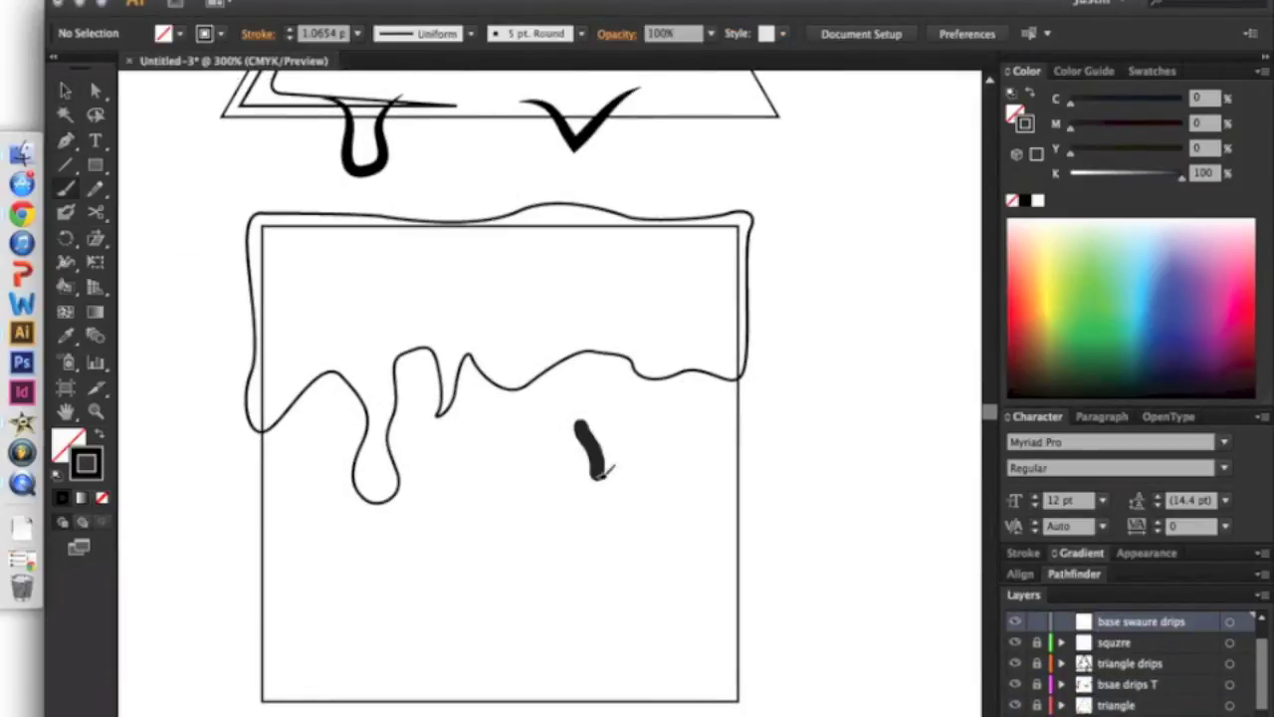
{"action": "left_click_drag", "start_coordinate": [603, 600], "coordinate": [675, 603]}
{"action": "scroll", "coordinate": [657, 597], "scroll_direction": "down", "scroll_amount": 2}
{"action": "scroll", "coordinate": [657, 598], "scroll_direction": "left", "scroll_amount": 2}
{"action": "left_click_drag", "start_coordinate": [356, 483], "coordinate": [386, 522]}
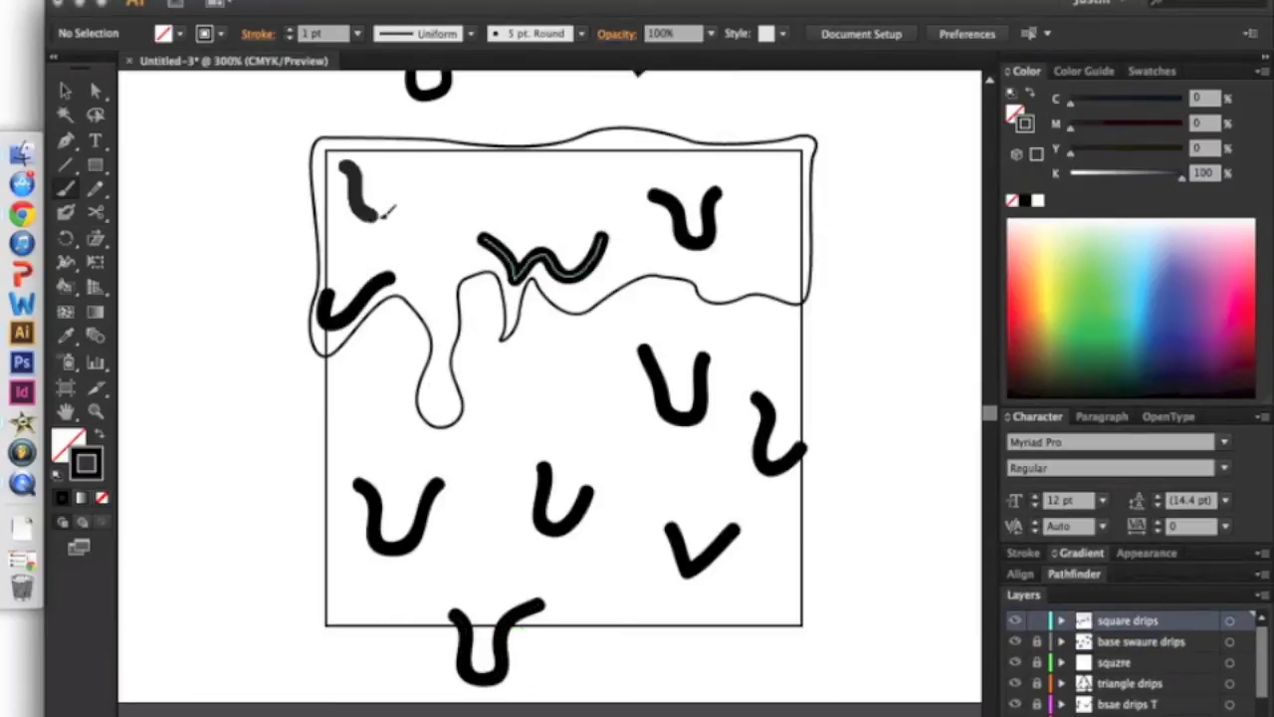
- Give all square drips the triangle drip's thick black stroke with an elliptical width profile
{"action": "key", "text": "ctrl+minus"}
{"action": "key", "text": "ctrl+minus"}
{"action": "key", "text": "ctrl+minus"}
{"action": "key", "text": "ctrl+a"}
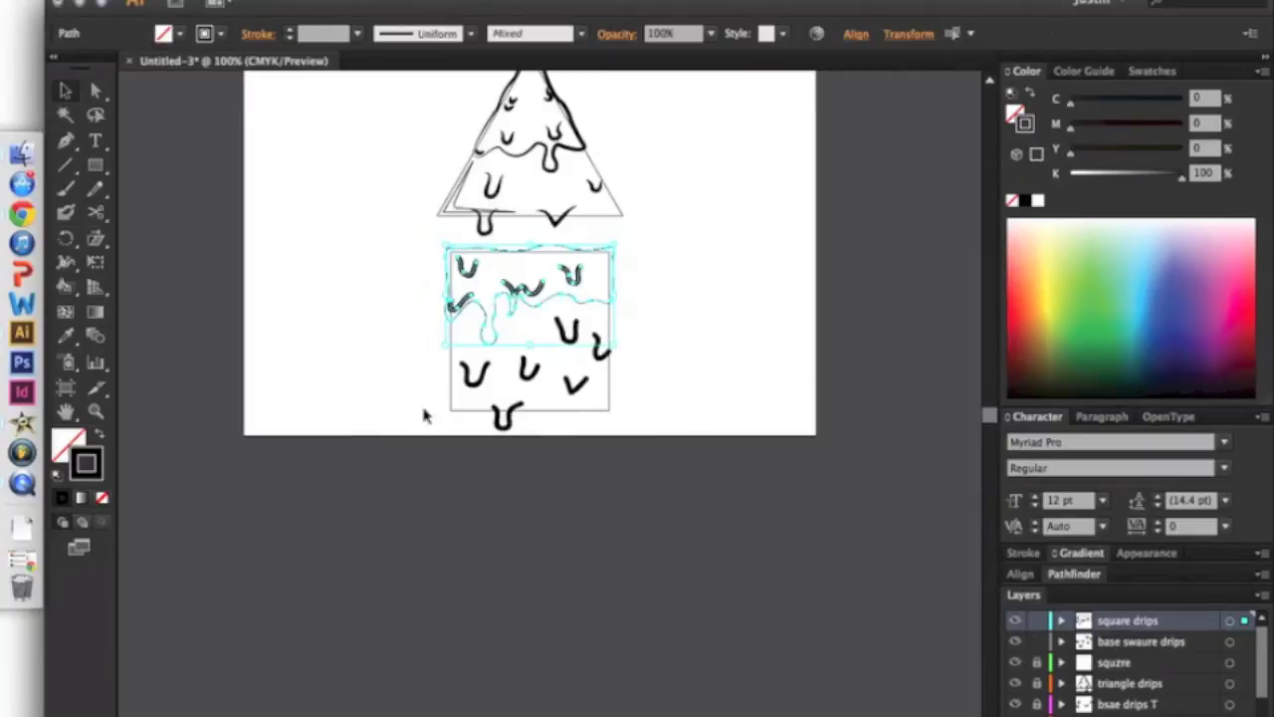
{"action": "key", "text": "i"}
{"action": "left_click", "coordinate": [492, 187]}
{"action": "left_click", "coordinate": [583, 36]}
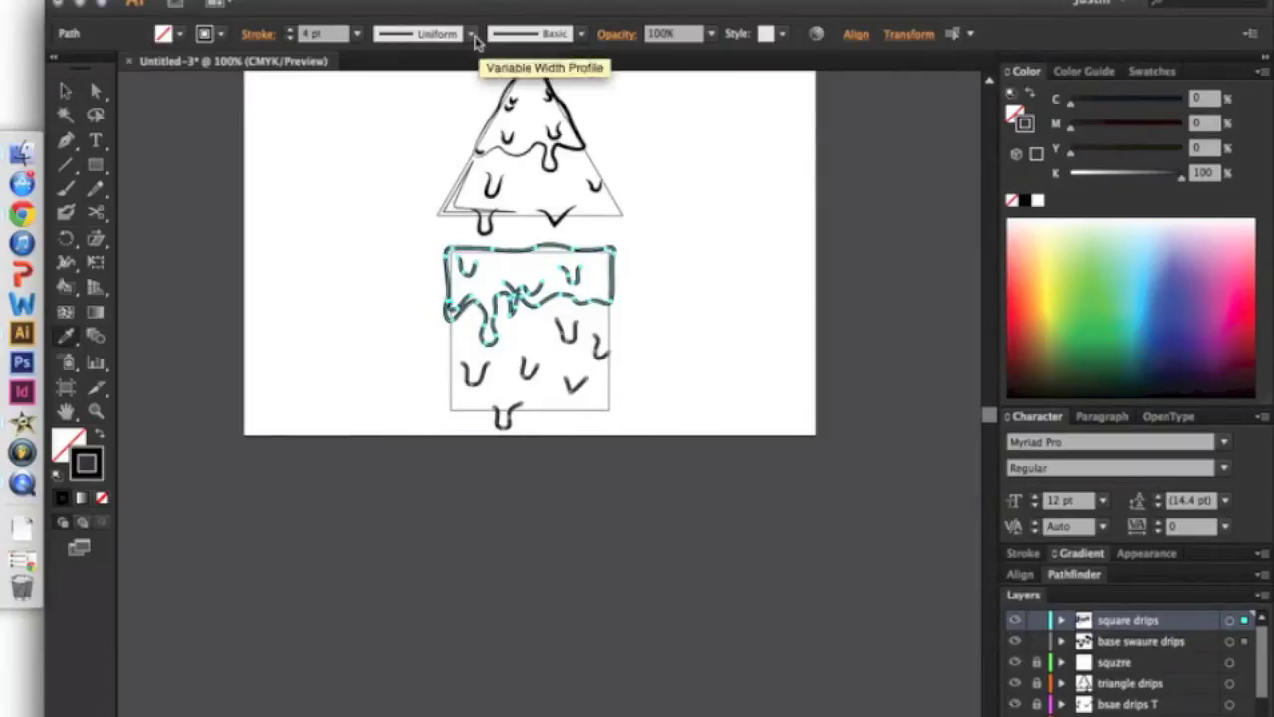
{"action": "left_click", "coordinate": [470, 36]}
{"action": "left_click", "coordinate": [441, 100]}
- Delete the stray V-shaped drip from the square
{"action": "key", "text": "ctrl+shift+a"}
{"action": "key", "text": "ctrl+plus"}
{"action": "key", "text": "ctrl+plus"}
{"action": "left_click", "coordinate": [613, 410]}
{"action": "key", "text": "Delete"}
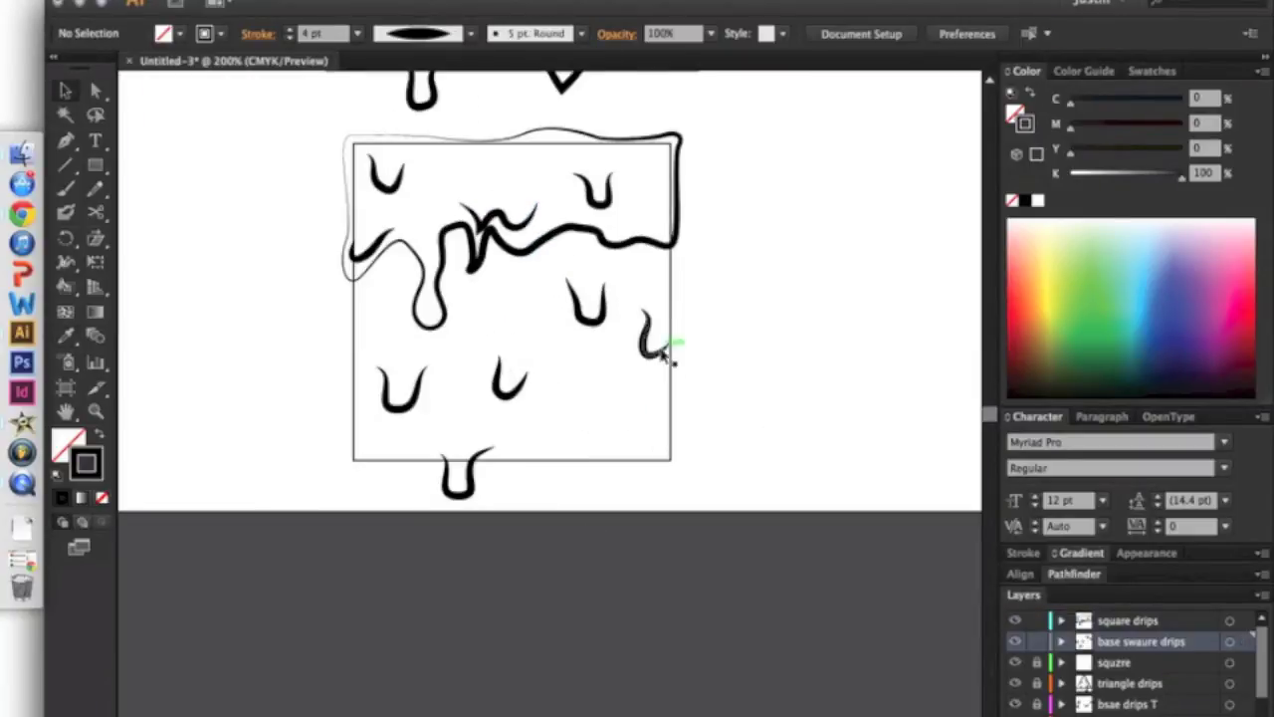
{"action": "key", "text": "ctrl+minus"}
{"action": "key", "text": "ctrl+minus"}
{"action": "key", "text": "ctrl+minus"}
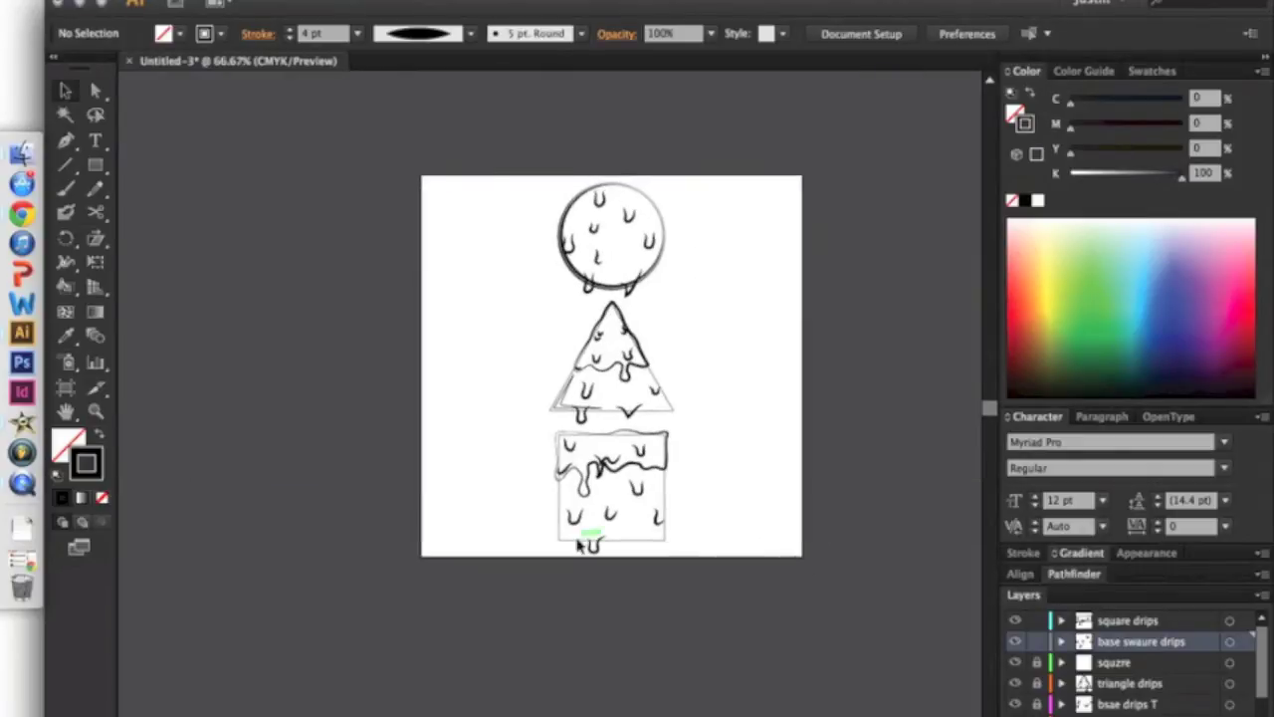
{"action": "key", "text": "ctrl+plus"}
{"action": "key", "text": "ctrl+plus"}
- On the squzre layer, draw a closed Pen highlight along the square's lower-left edge
{"action": "left_click", "coordinate": [1153, 665]}
{"action": "key", "text": "p"}
{"action": "key", "text": "ctrl+plus"}
{"action": "key", "text": "ctrl+plus"}
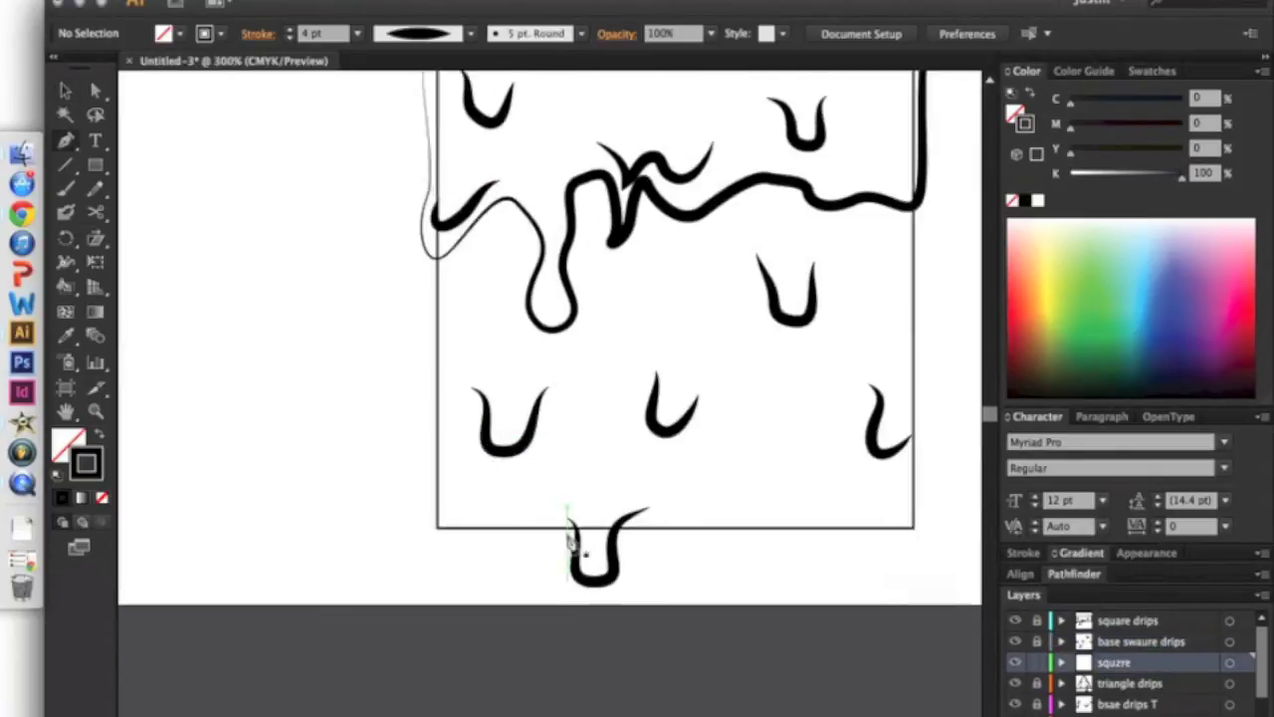
{"action": "left_click", "coordinate": [630, 498]}
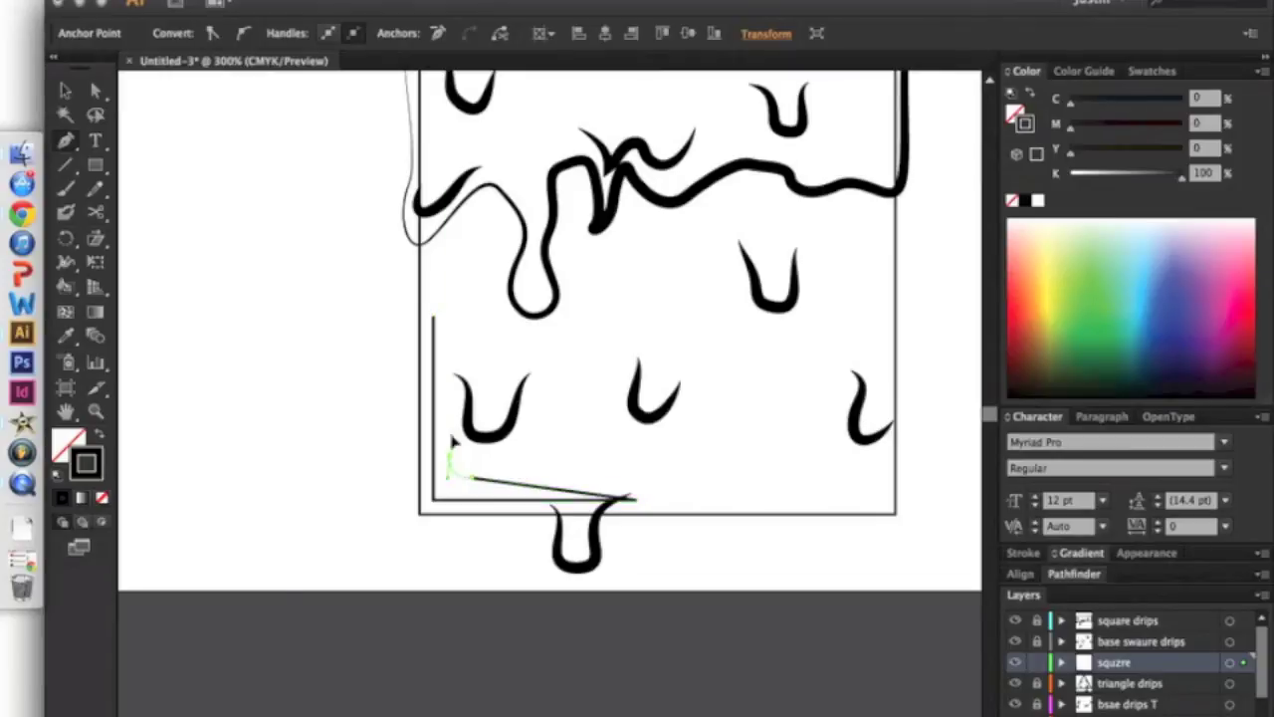
{"action": "left_click", "coordinate": [435, 319]}
{"action": "left_click", "coordinate": [65, 90]}
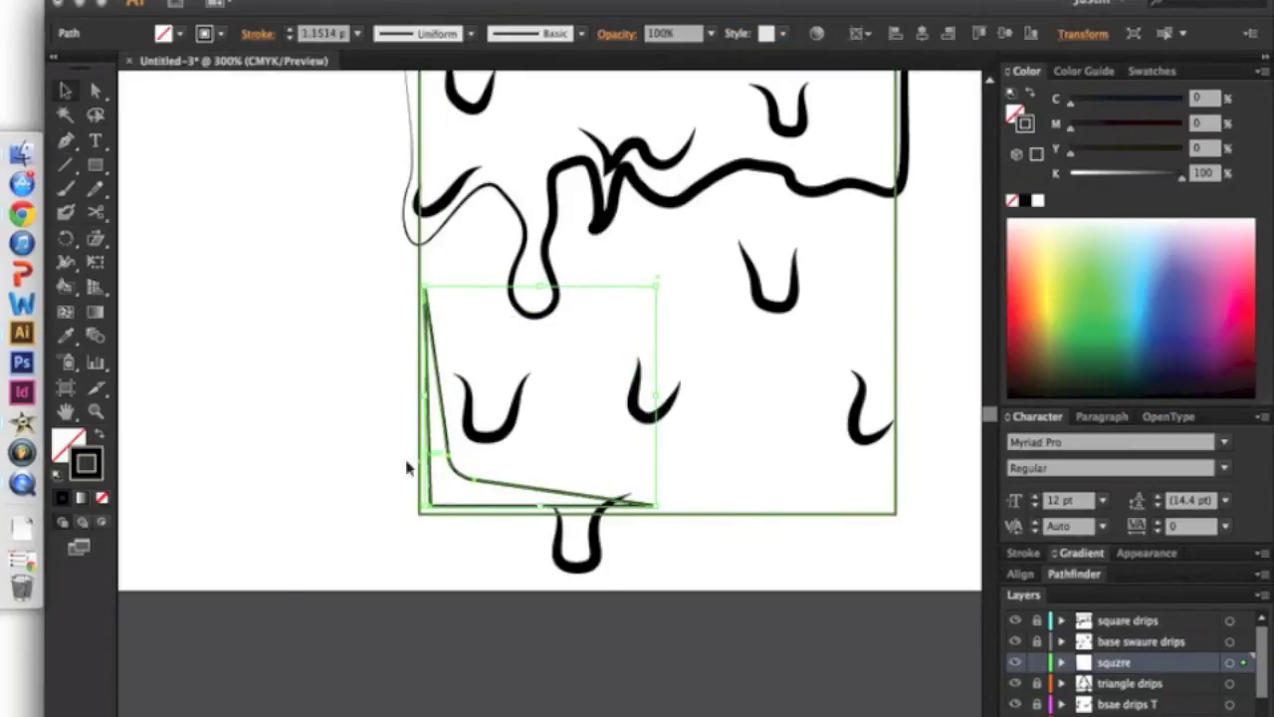
- Adjust an anchor of the square's highlight shape with Direct Selection, then clear the selection
{"action": "key", "text": "ctrl+minus"}
{"action": "key", "text": "a"}
{"action": "left_click", "coordinate": [408, 355]}
{"action": "key", "text": "v"}
{"action": "left_click", "coordinate": [349, 434]}
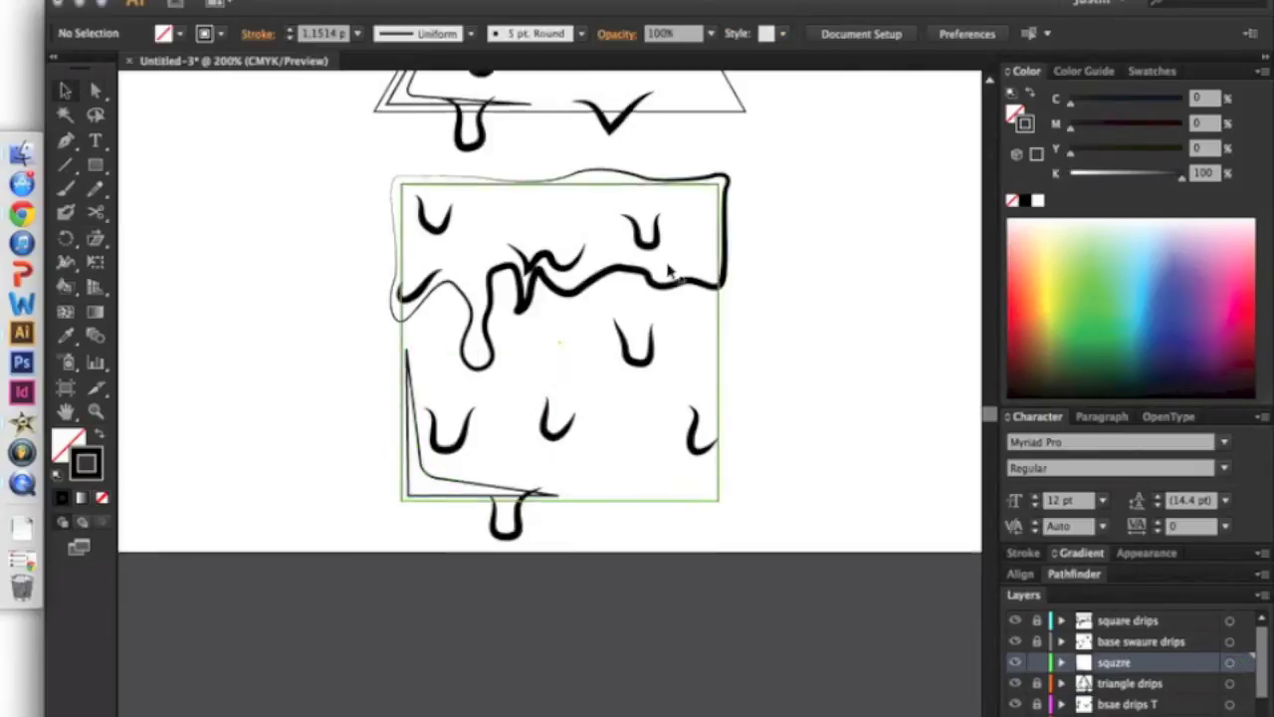
- Save the drawing as 'squares and shapes.ai'
{"action": "key", "text": "ctrl+minus"}
{"action": "key", "text": "ctrl+minus"}
{"action": "key", "text": "ctrl+minus"}
{"action": "key", "text": "ctrl+shift+s"}
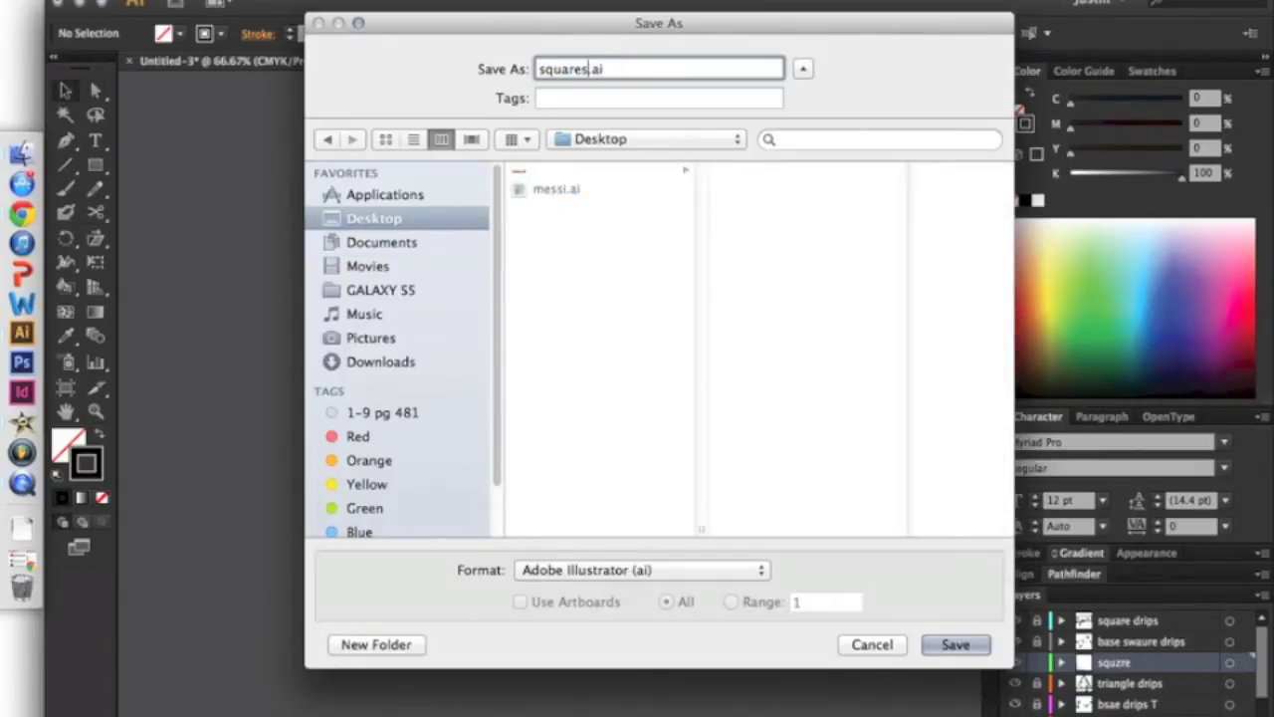
{"action": "type", "text": "hapes"}
{"action": "key", "text": "Return"}
{"action": "key", "text": "Return"}
{"action": "key", "text": "ctrl+plus"}
{"action": "key", "text": "ctrl+plus"}
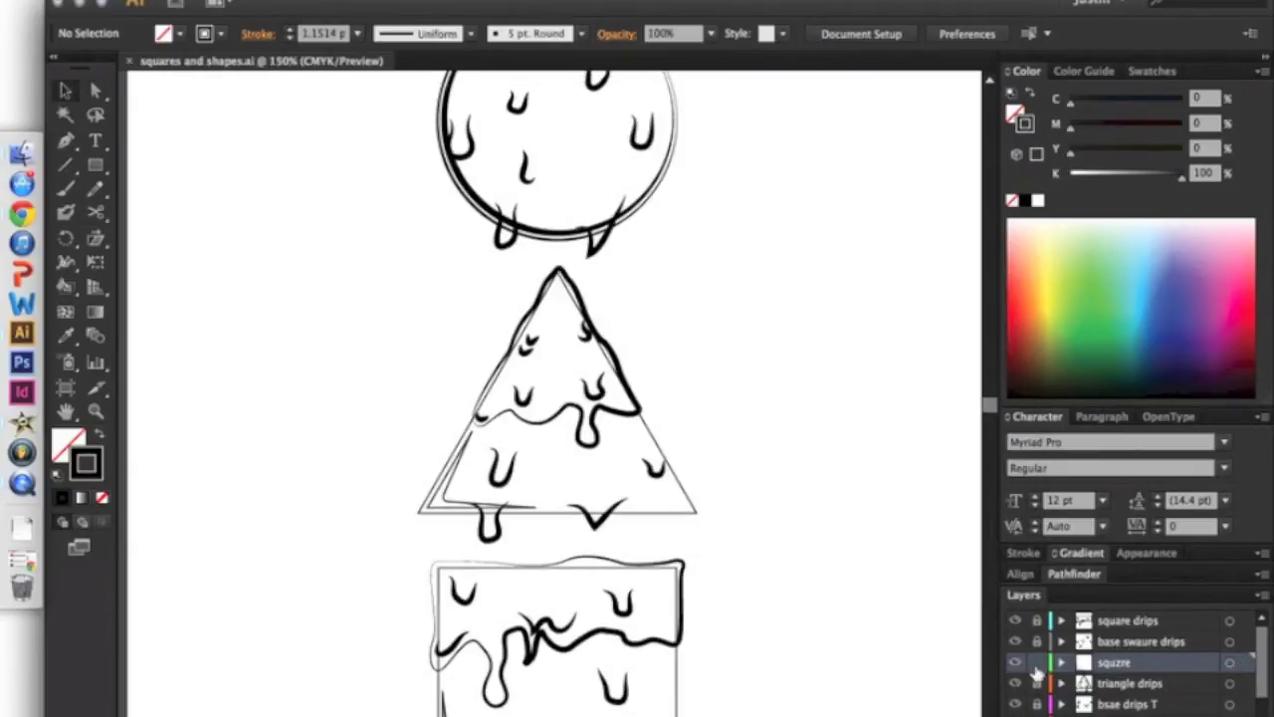
{"action": "scroll", "coordinate": [1041, 687], "scroll_direction": "down", "scroll_amount": 2}
{"action": "key", "text": "ctrl+minus"}
- Fill the circle with light blue from the Color panel
{"action": "left_click", "coordinate": [548, 276]}
{"action": "key", "text": "ctrl+plus"}
{"action": "key", "text": "ctrl+plus"}
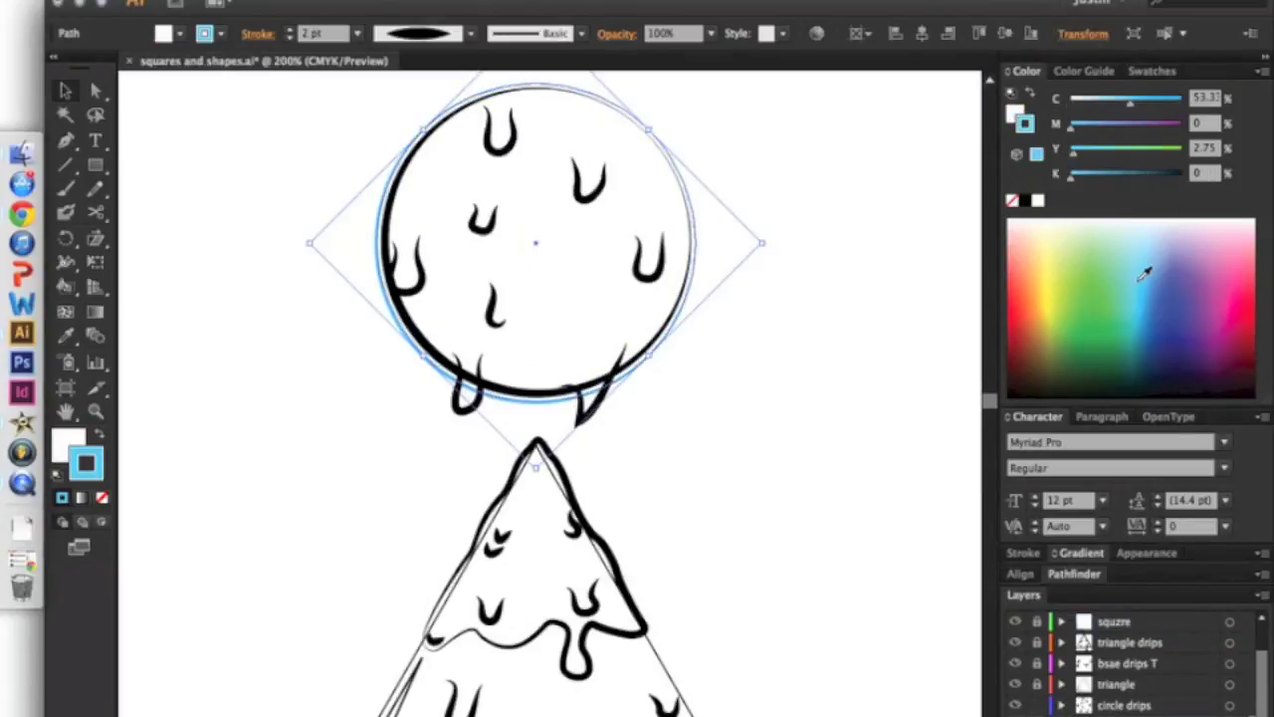
{"action": "left_click", "coordinate": [66, 443]}
{"action": "left_click", "coordinate": [1135, 277]}
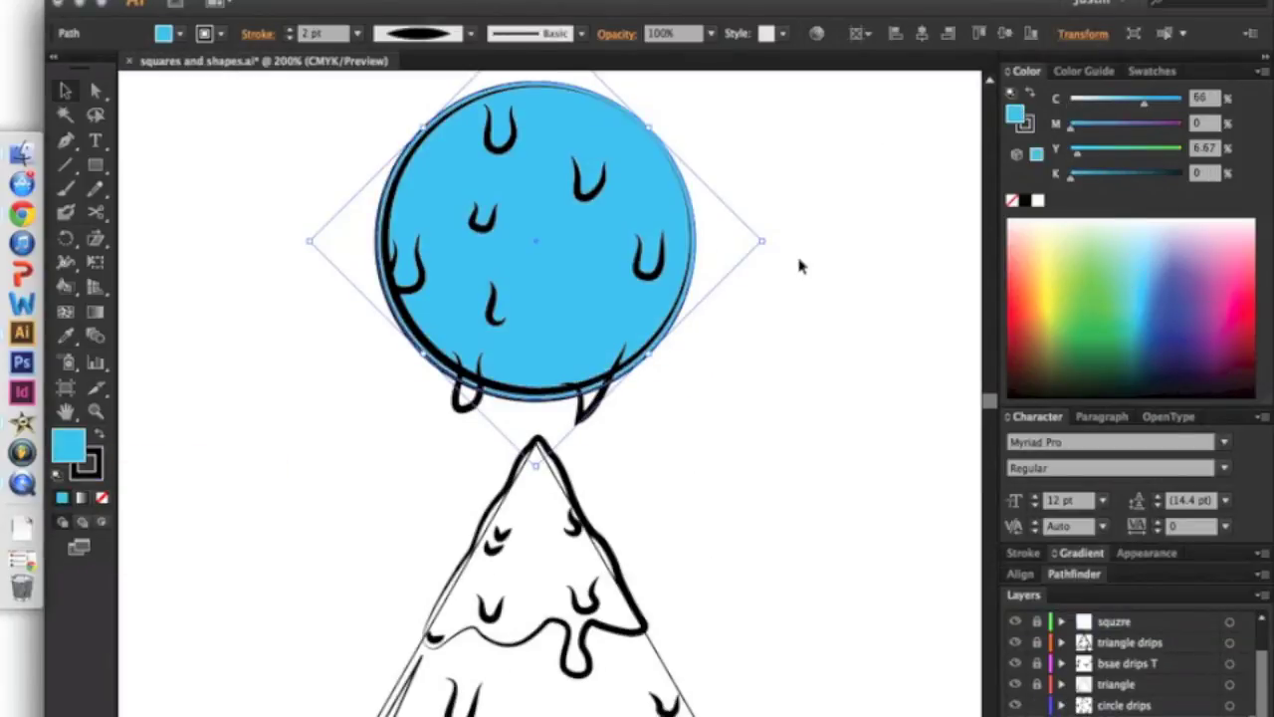
{"action": "left_click", "coordinate": [773, 344]}
- Fill the circle's outline ring with light blue and remove its stroke
{"action": "key", "text": "ctrl+plus"}
{"action": "left_click", "coordinate": [369, 199]}
{"action": "left_click", "coordinate": [447, 256]}
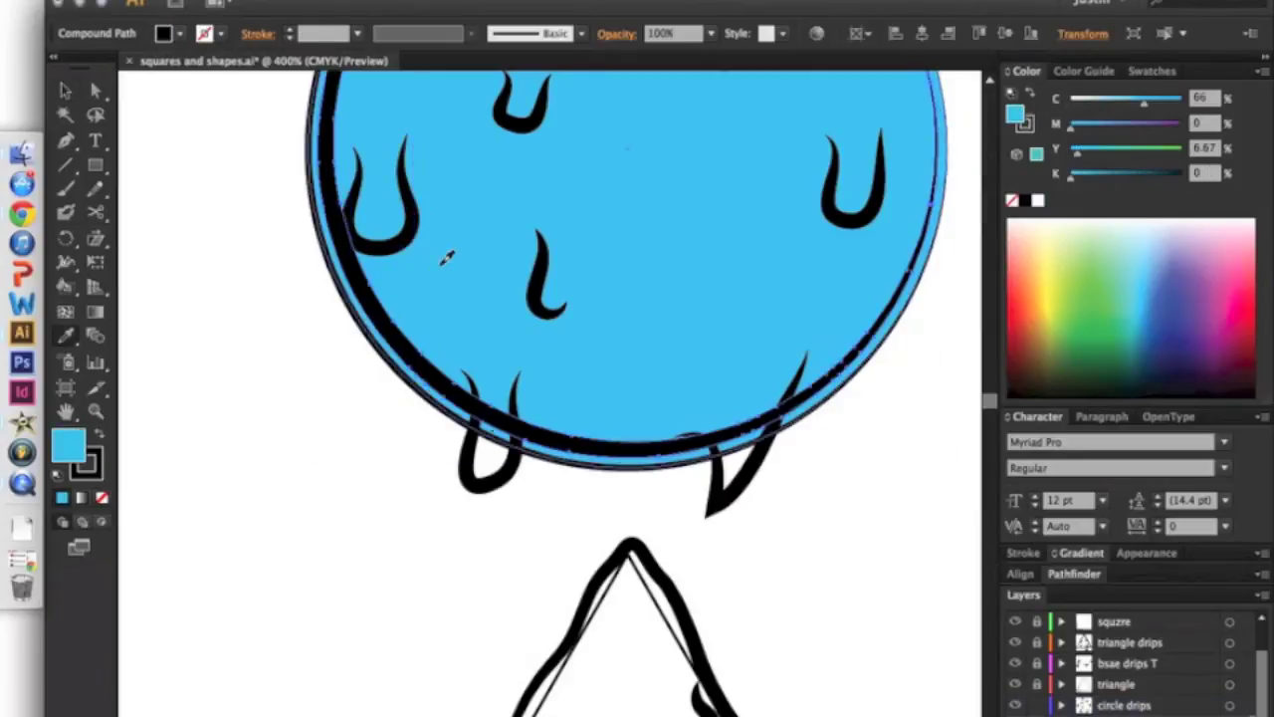
{"action": "left_click", "coordinate": [1035, 149]}
{"action": "left_click", "coordinate": [926, 535]}
{"action": "key", "text": "ctrl+minus"}
{"action": "key", "text": "ctrl+minus"}
{"action": "key", "text": "ctrl+minus"}
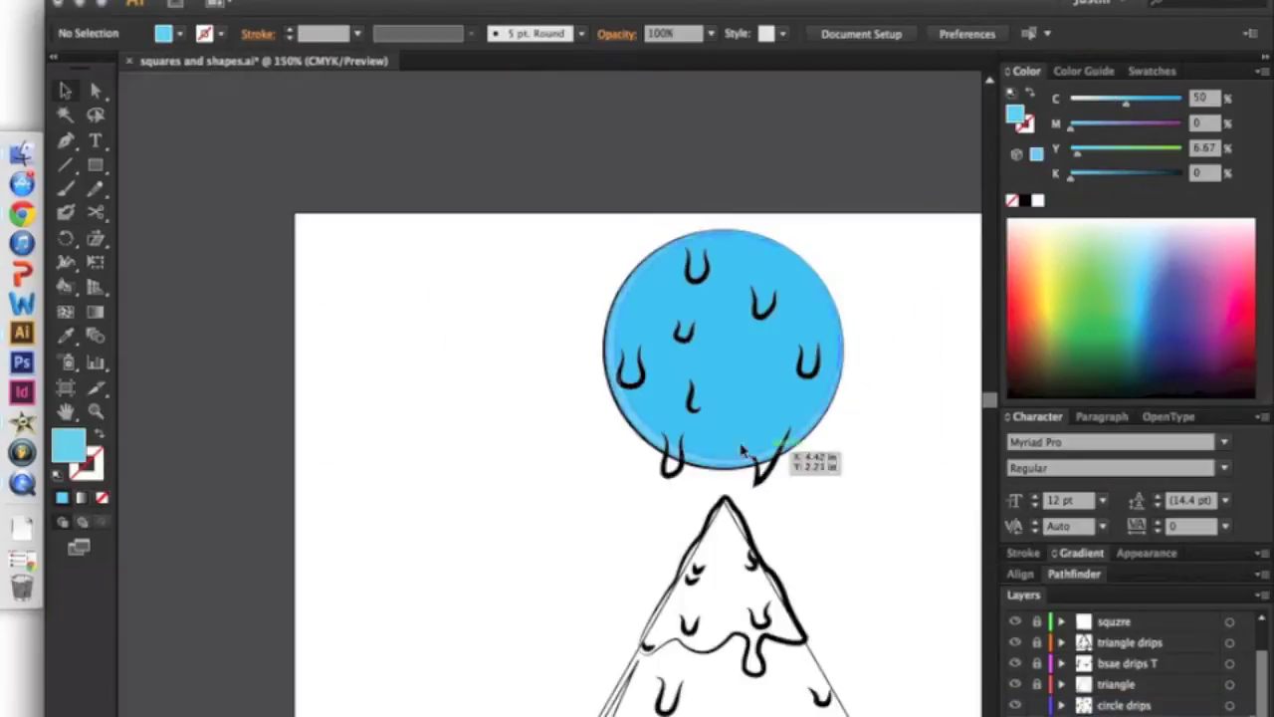
{"action": "left_click", "coordinate": [799, 469]}
{"action": "key", "text": "ctrl+plus"}
{"action": "key", "text": "ctrl+plus"}
{"action": "left_click", "coordinate": [916, 573]}
- Eyedropper the circle's blue fill onto its two bottom drips
{"action": "key", "text": "ctrl+minus"}
{"action": "left_click", "coordinate": [805, 497]}
{"action": "key", "text": "ctrl+plus"}
{"action": "key", "text": "i"}
{"action": "left_click", "coordinate": [623, 367]}
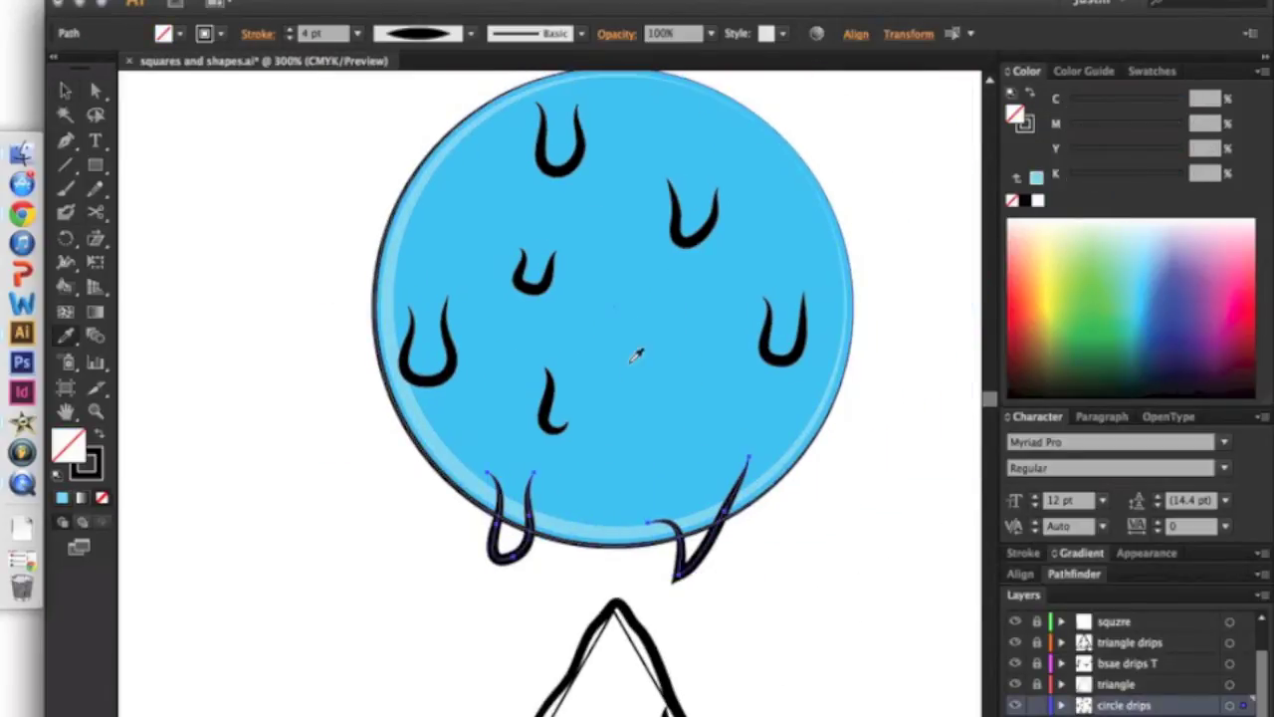
{"action": "key", "text": "v"}
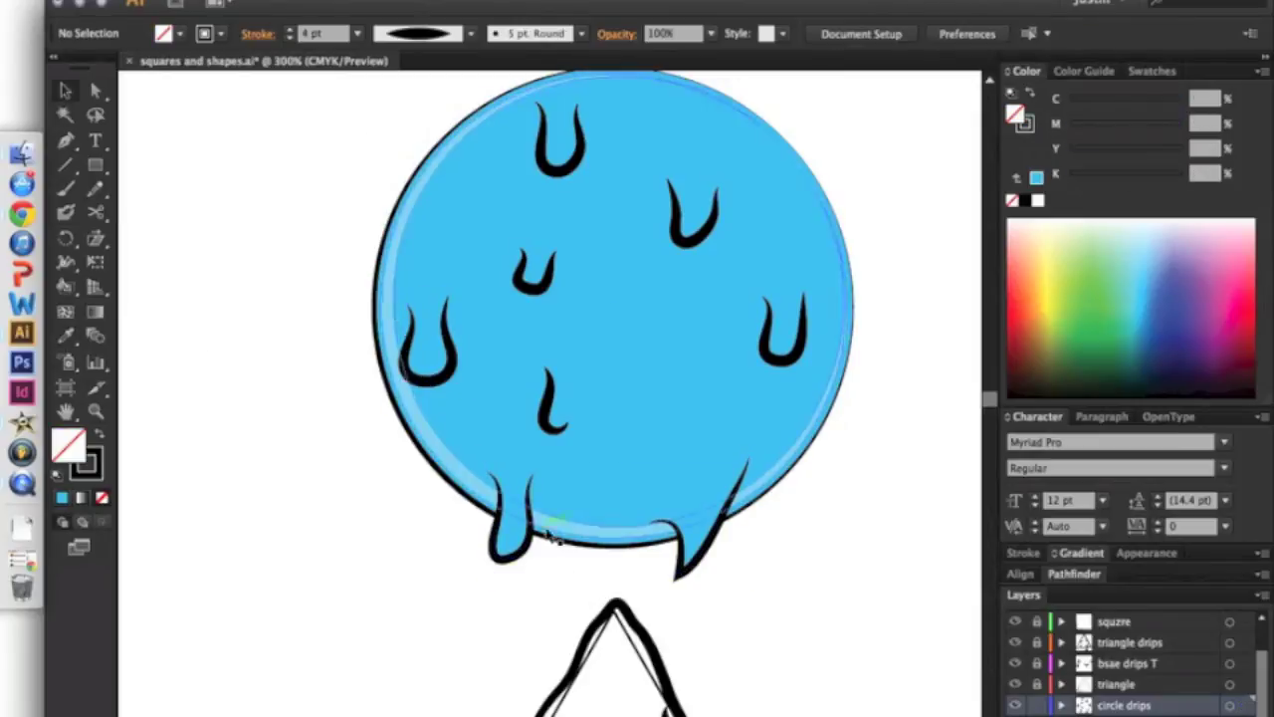
{"action": "left_click", "coordinate": [818, 497]}
- Select a drip on the circle's left side and zoom in close on it
{"action": "key", "text": "ctrl+minus"}
{"action": "scroll", "coordinate": [819, 497], "scroll_direction": "down", "scroll_amount": 3}
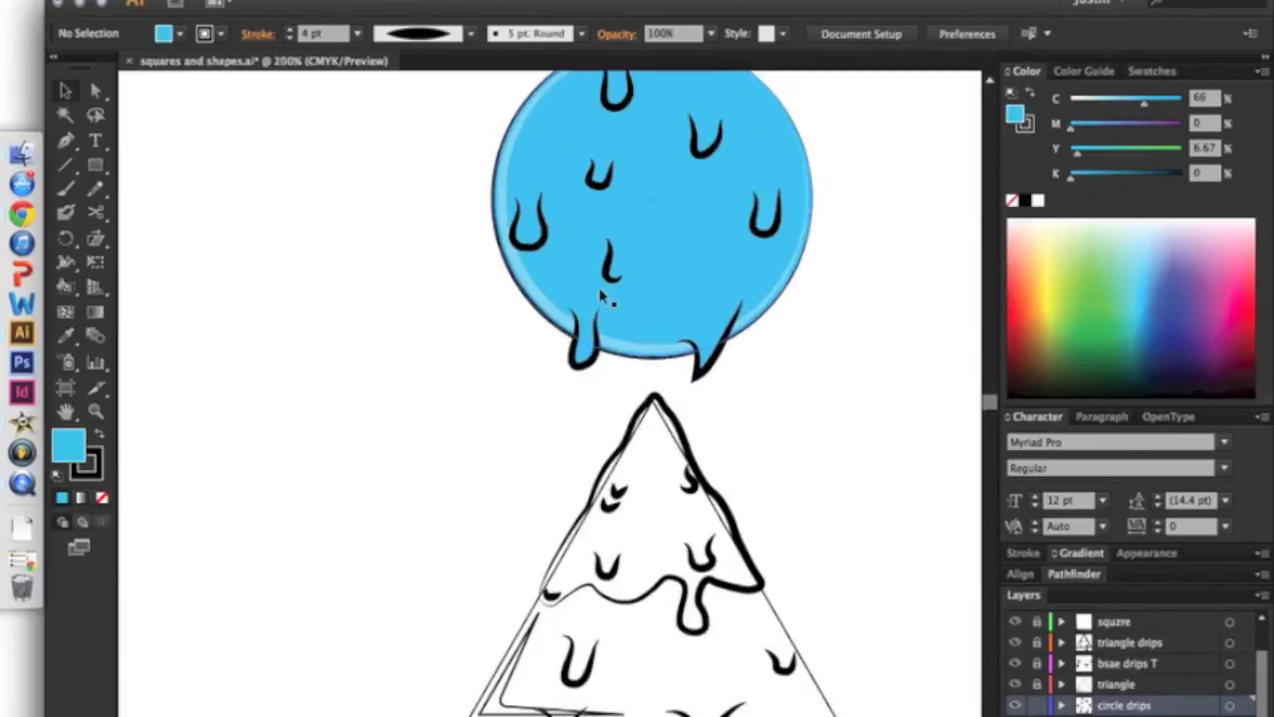
{"action": "key", "text": "ctrl+plus"}
{"action": "left_click", "coordinate": [600, 366]}
{"action": "key", "text": "ctrl+plus"}
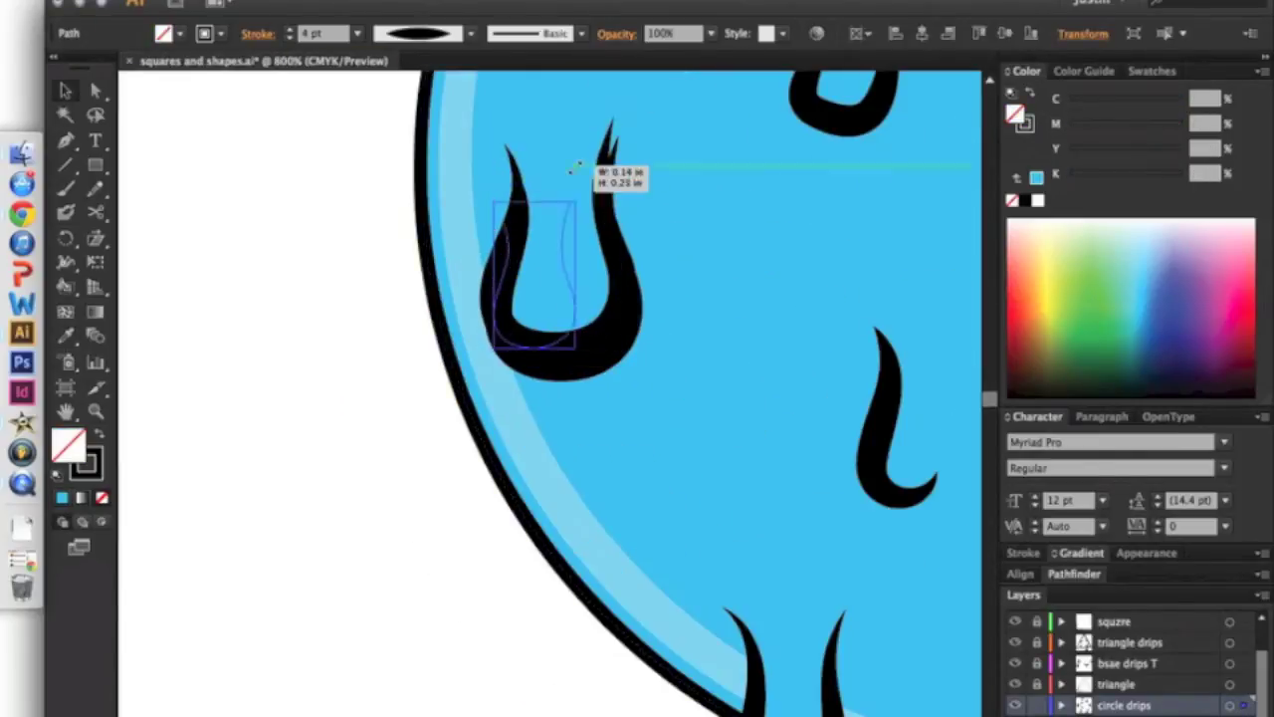
- Shrink and reshape the inner path inside the circle's drip
{"action": "left_click_drag", "start_coordinate": [498, 119], "coordinate": [523, 195]}
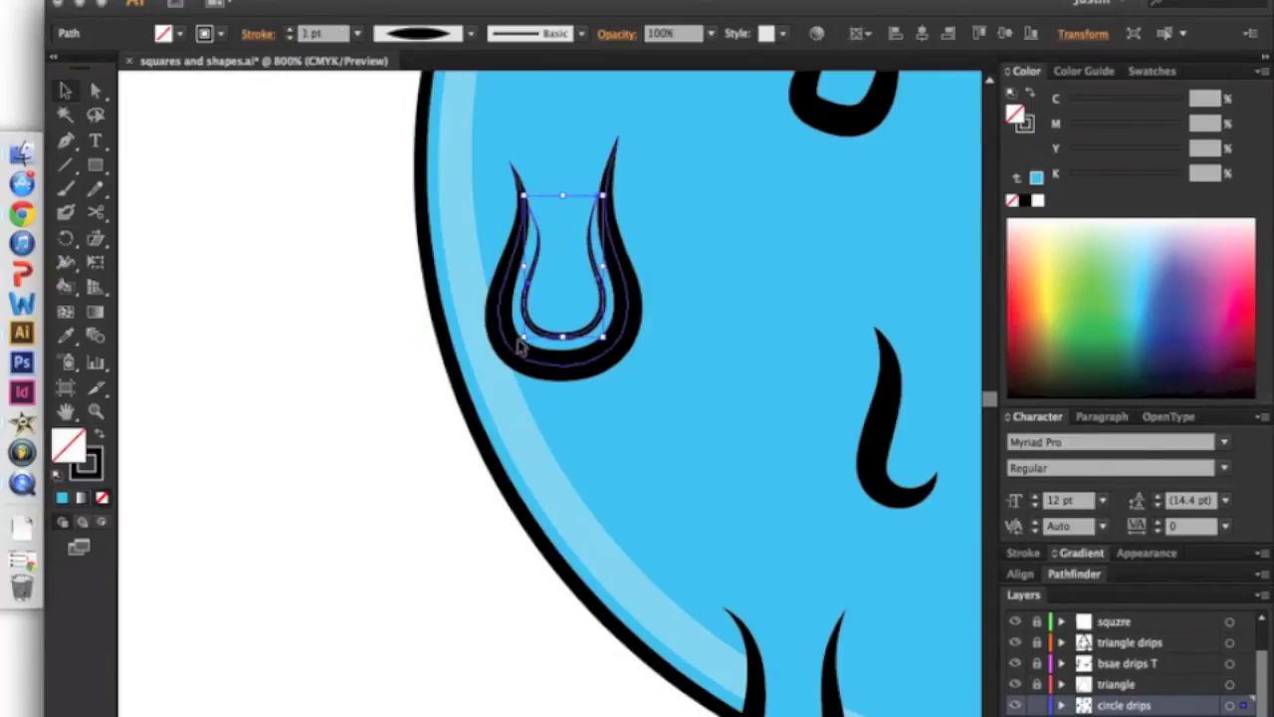
{"action": "key", "text": "ctrl+plus"}
{"action": "mouse_move", "coordinate": [488, 336]}
{"action": "left_mouse_down"}
{"action": "mouse_move", "coordinate": [603, 324]}
{"action": "mouse_move", "coordinate": [625, 293]}
{"action": "left_mouse_up"}
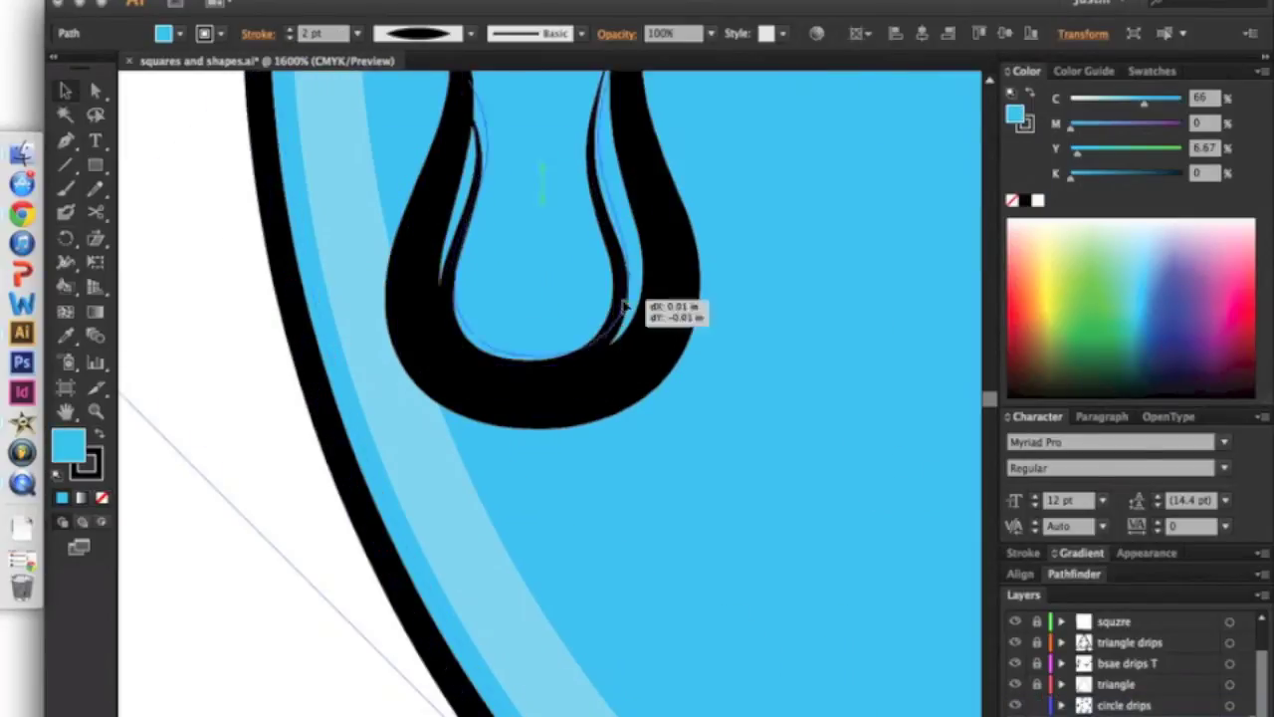
{"action": "key", "text": "ctrl+minus"}
{"action": "left_click_drag", "start_coordinate": [654, 162], "coordinate": [591, 133]}
{"action": "key", "text": "ctrl+shift+a"}
- Turn the inner drip path into a thicker light-blue highlight stroke
{"action": "left_click", "coordinate": [582, 418]}
{"action": "key", "text": "i"}
{"action": "left_click", "coordinate": [568, 526]}
{"action": "key", "text": "shift+x"}
{"action": "left_click", "coordinate": [291, 35]}
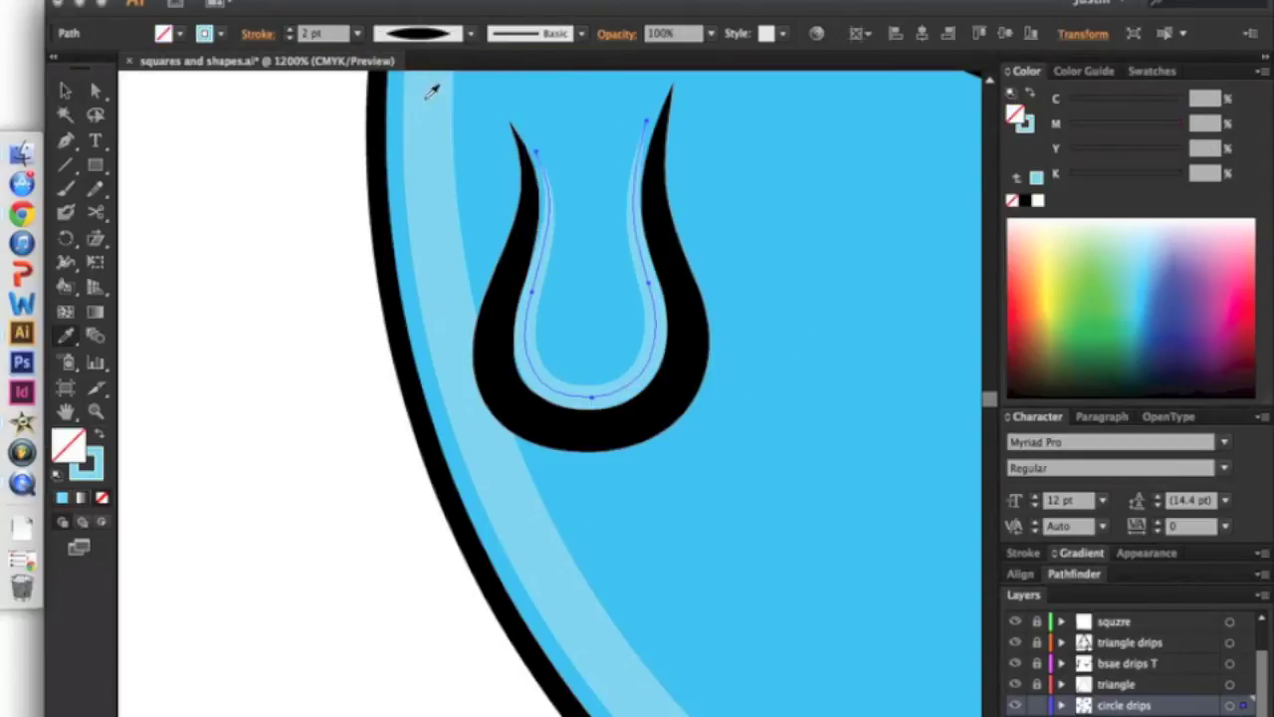
{"action": "key", "text": "v"}
{"action": "key", "text": "ctrl+shift+a"}
{"action": "key", "text": "ctrl+minus"}
{"action": "key", "text": "ctrl+minus"}
{"action": "key", "text": "ctrl+minus"}
- Lighten the drip's highlight line with the C slider in the Color panel
{"action": "scroll", "coordinate": [393, 343], "scroll_direction": "up", "scroll_amount": 5}
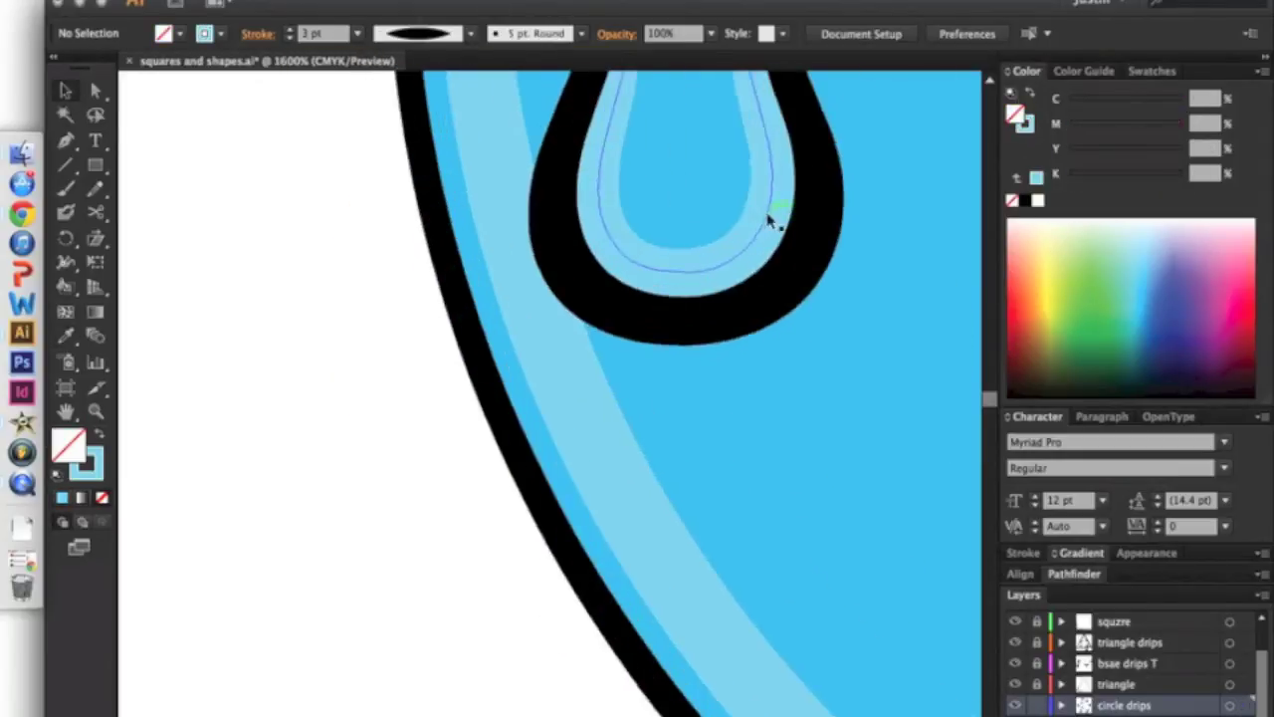
{"action": "left_click", "coordinate": [667, 199]}
{"action": "left_click_drag", "start_coordinate": [1125, 97], "coordinate": [1162, 96]}
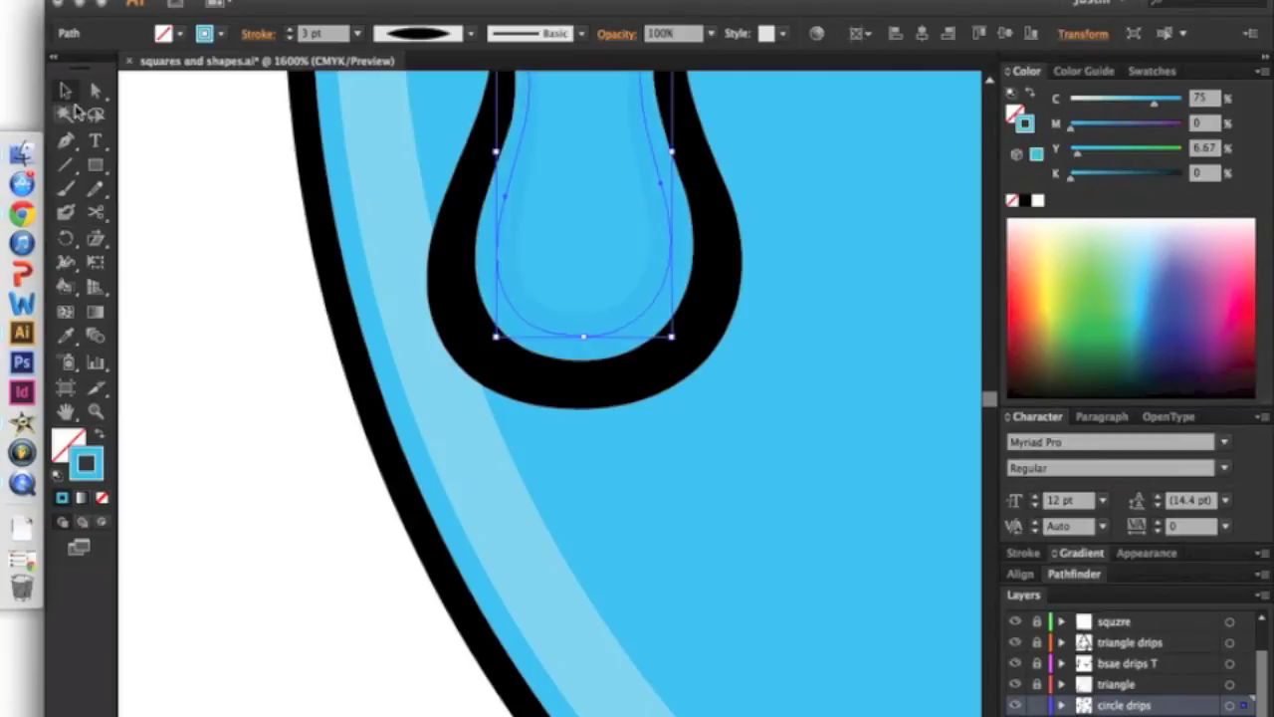
{"action": "key", "text": "ctrl+shift+a"}
{"action": "key", "text": "ctrl+minus"}
{"action": "key", "text": "ctrl+minus"}
{"action": "key", "text": "ctrl+minus"}
{"action": "key", "text": "ctrl+minus"}
{"action": "key", "text": "ctrl+minus"}
{"action": "key", "text": "ctrl+minus"}
{"action": "scroll", "coordinate": [583, 398], "scroll_direction": "down", "scroll_amount": 5}
{"action": "left_click", "coordinate": [674, 595]}
- Eyedropper the circle's styling onto the triangle and shift its fill to red
{"action": "left_click", "coordinate": [1016, 320]}
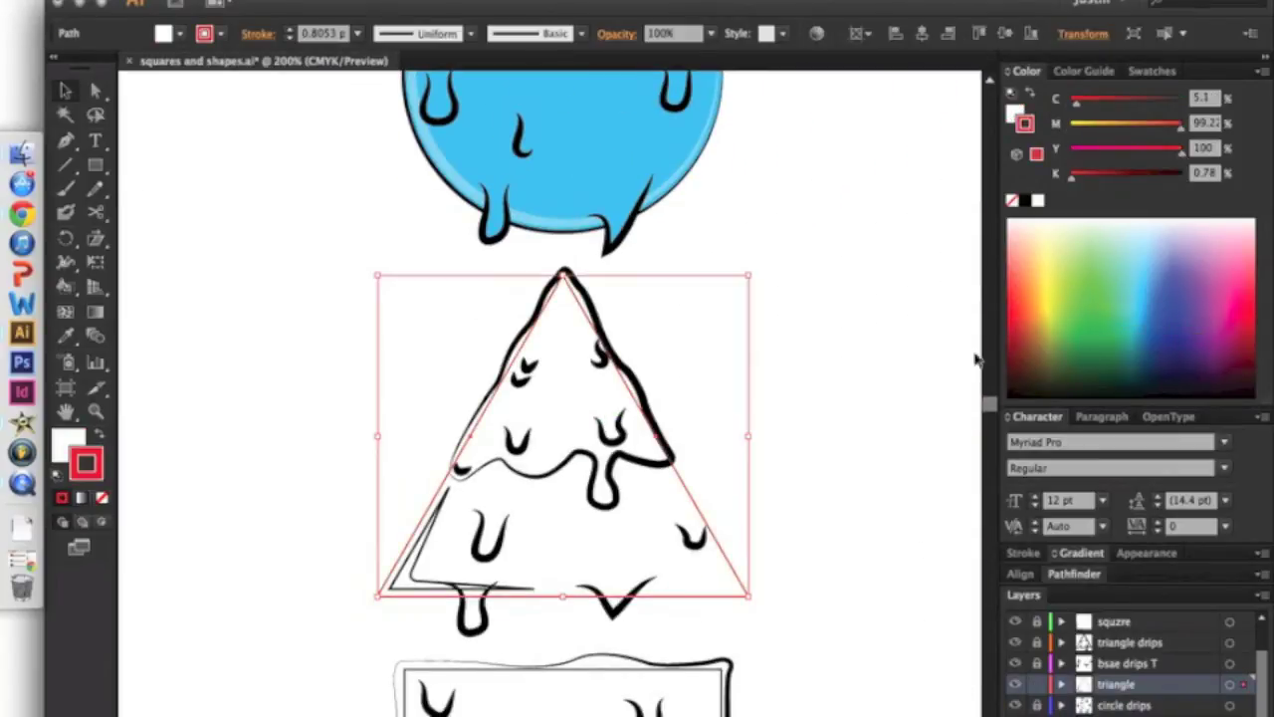
{"action": "key", "text": "i"}
{"action": "left_click", "coordinate": [457, 189]}
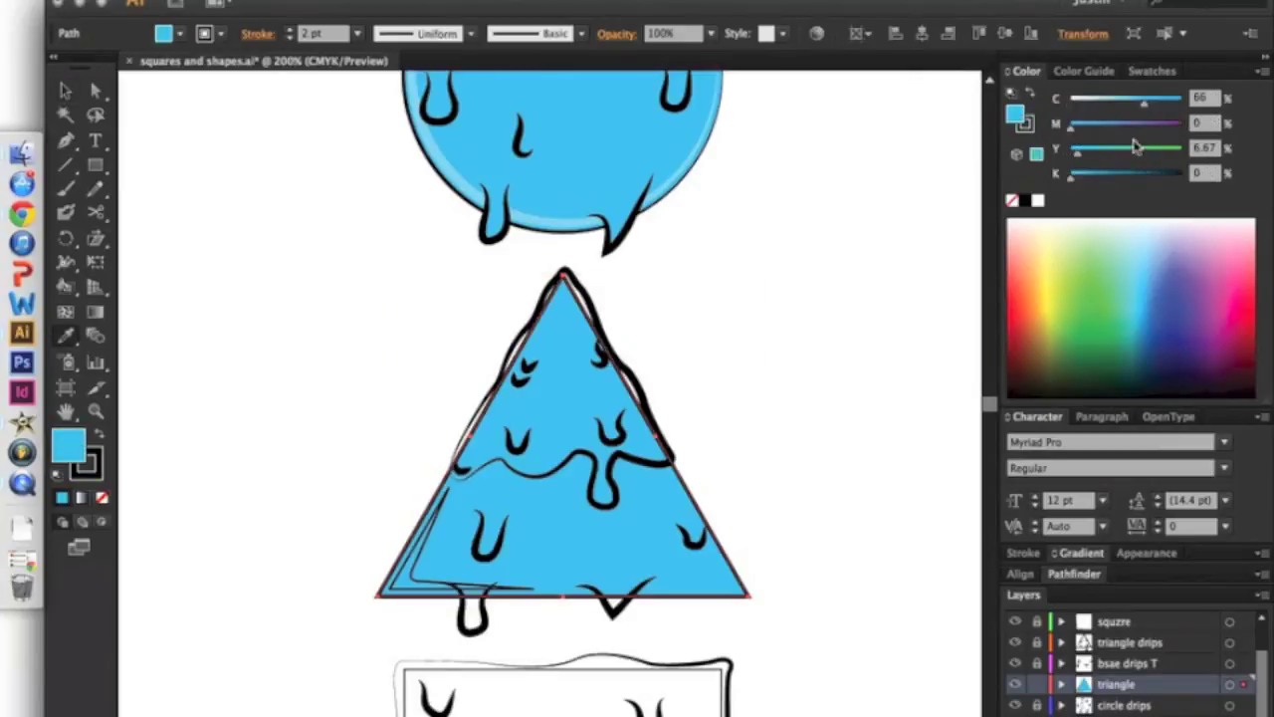
{"action": "left_click_drag", "start_coordinate": [1117, 128], "coordinate": [1182, 123]}
{"action": "left_click_drag", "start_coordinate": [1144, 102], "coordinate": [1070, 99]}
- Give the triangle's lower-left highlight a lighter red-orange fill and no stroke
{"action": "key", "text": "ctrl+plus"}
{"action": "key", "text": "v"}
{"action": "left_click", "coordinate": [736, 404]}
{"action": "key", "text": "ctrl+plus"}
{"action": "left_click", "coordinate": [288, 674]}
{"action": "left_click", "coordinate": [1085, 70]}
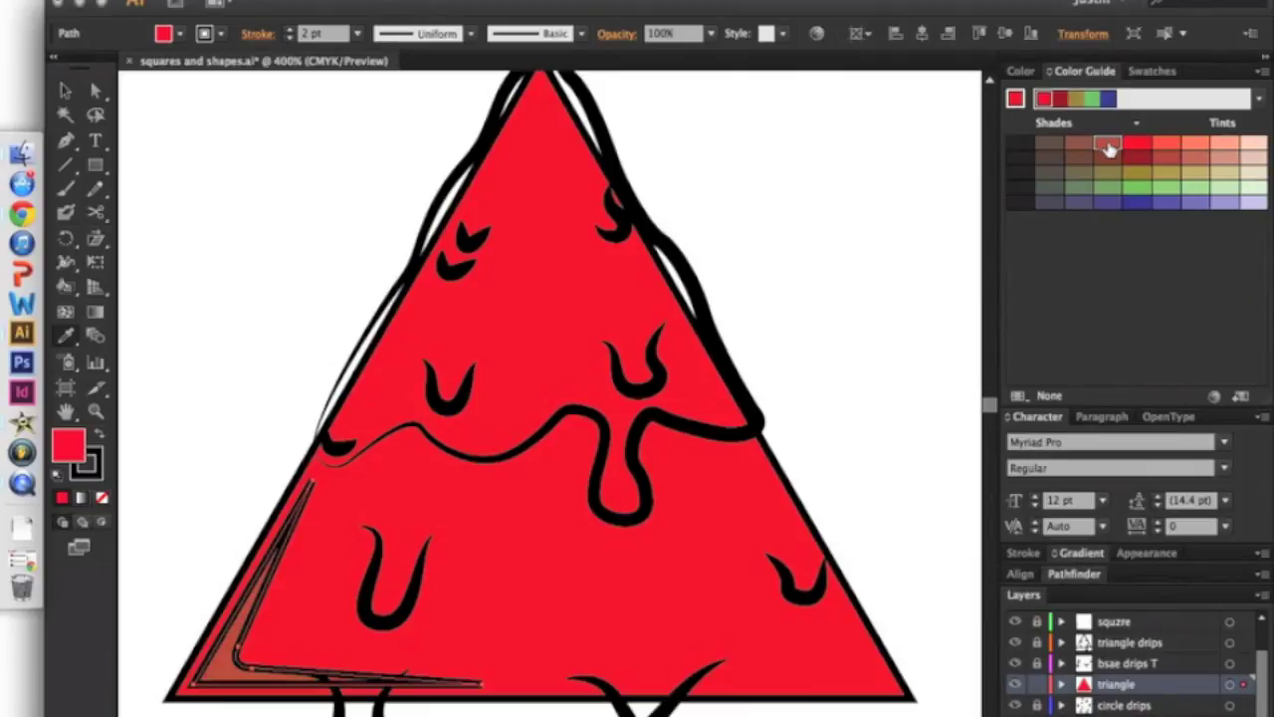
{"action": "left_click", "coordinate": [1020, 71]}
{"action": "left_click", "coordinate": [1018, 275]}
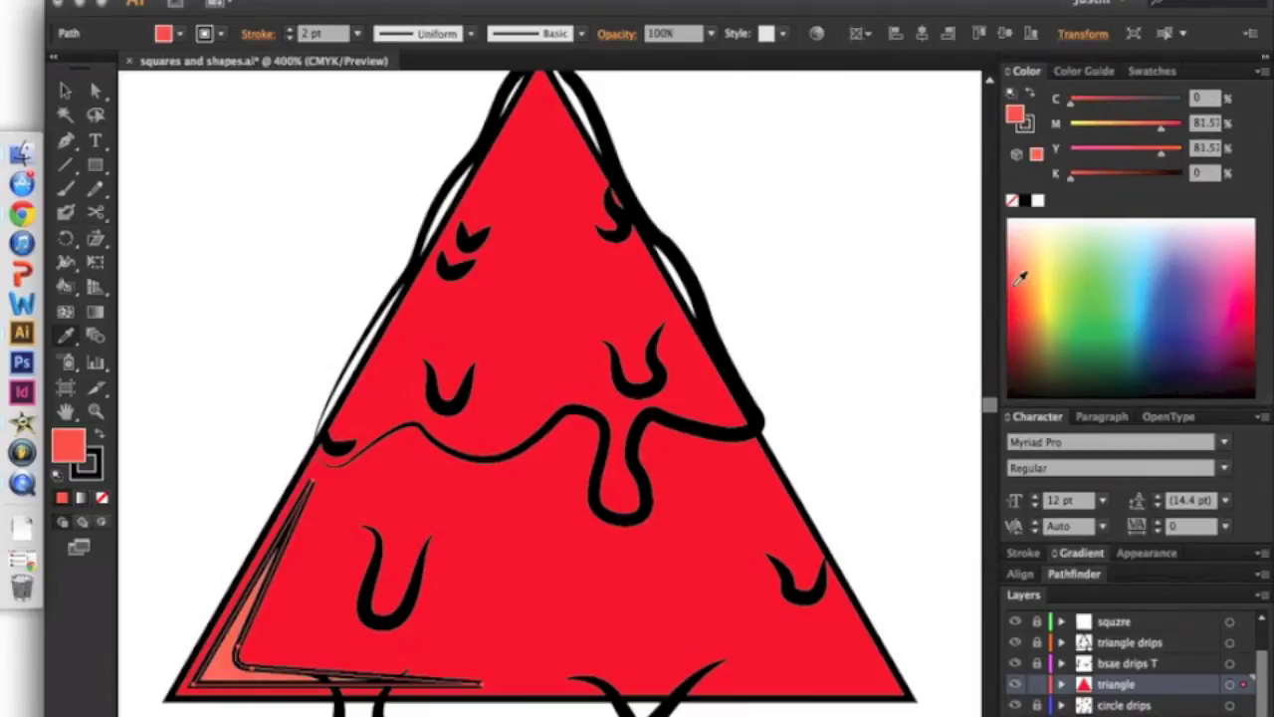
{"action": "key", "text": "x"}
{"action": "key", "text": "slash"}
{"action": "key", "text": "ctrl+shift+a"}
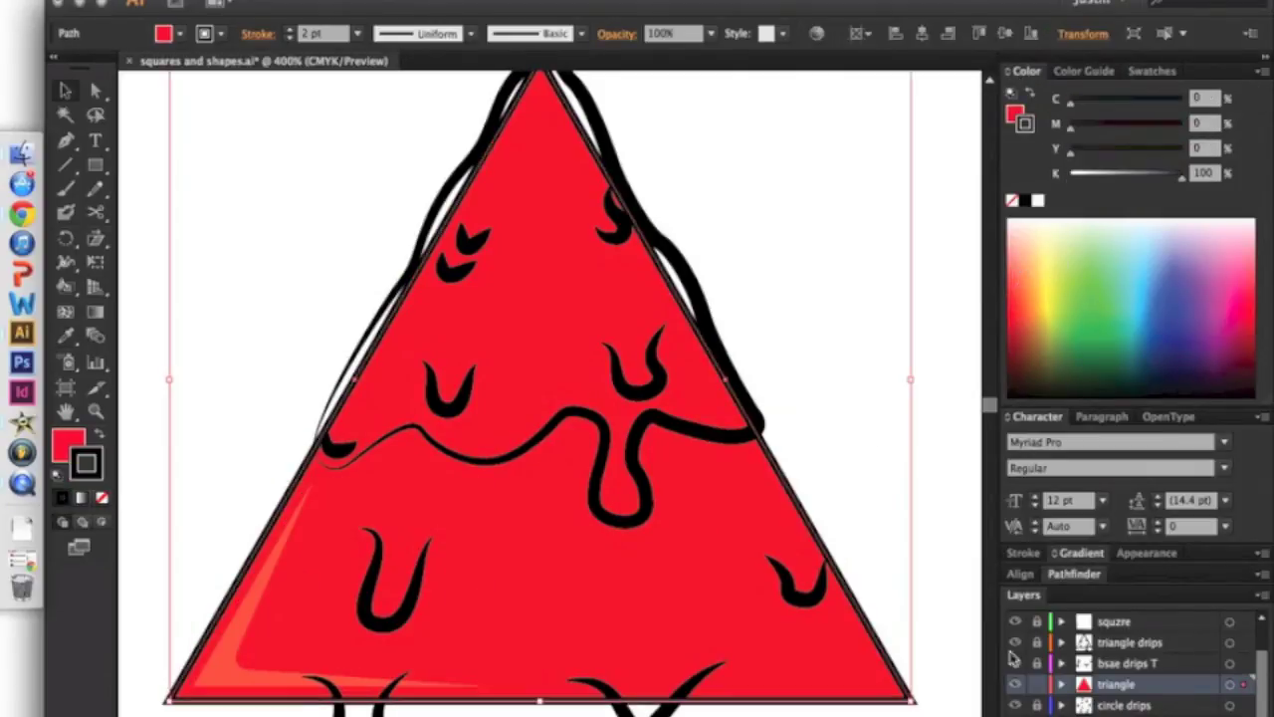
- Inspect the triangle's drips, zooming in on the bottom drip and back out
{"action": "key", "text": "ctrl+minus"}
{"action": "left_click", "coordinate": [652, 600]}
{"action": "left_click", "coordinate": [588, 647]}
{"action": "left_click_drag", "start_coordinate": [455, 526], "coordinate": [746, 637]}
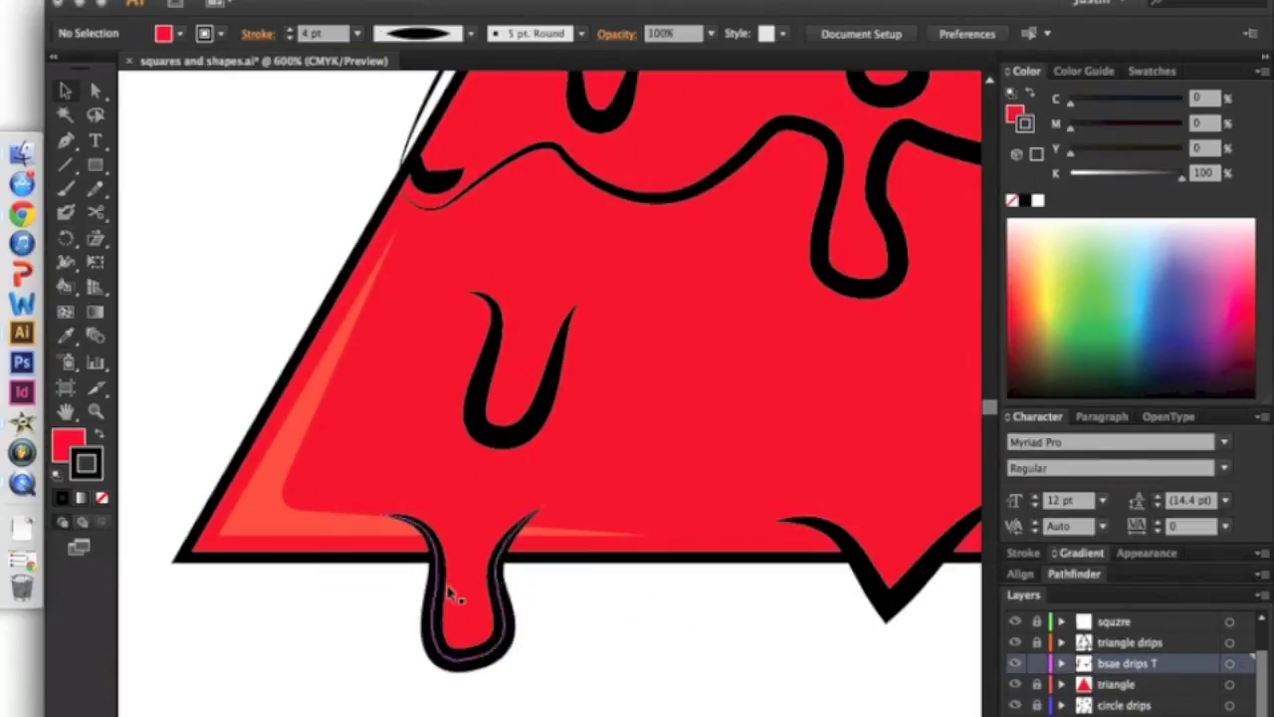
{"action": "key", "text": "ctrl+minus"}
{"action": "key", "text": "ctrl+minus"}
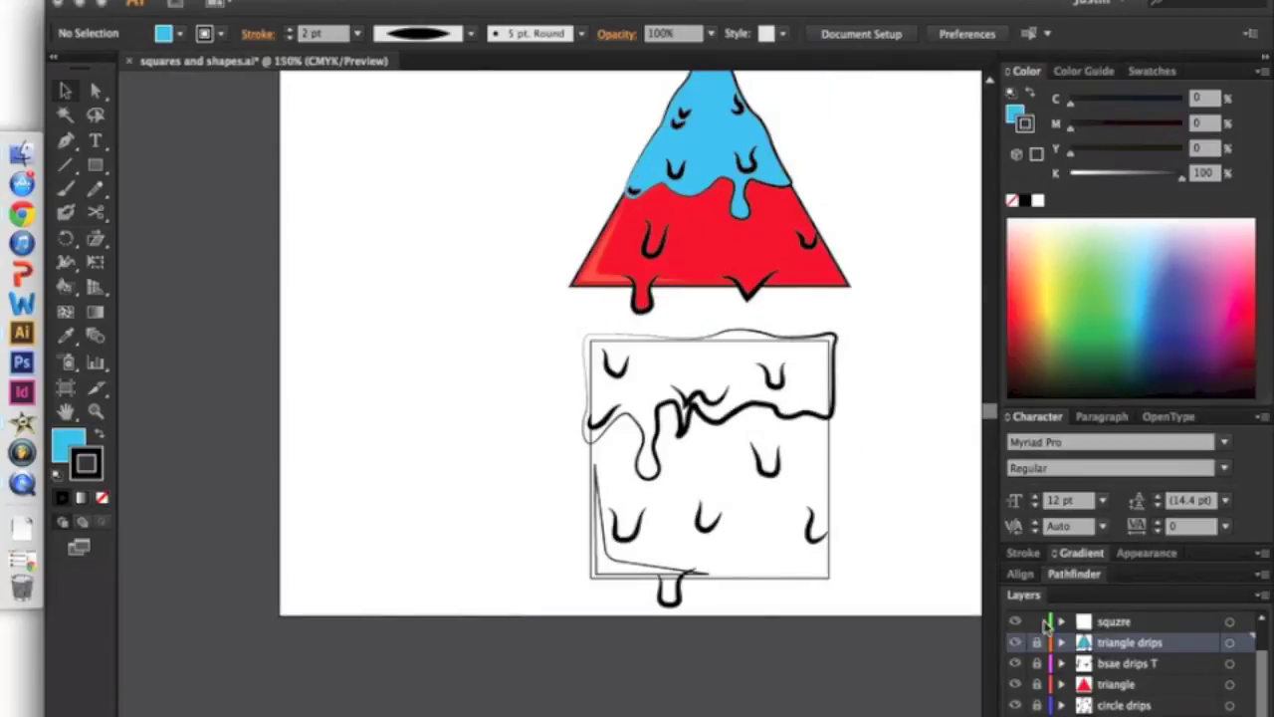
- Fill the square yellow, add a pale yellow lower-left highlight, and select its base drips
{"action": "left_click", "coordinate": [708, 458]}
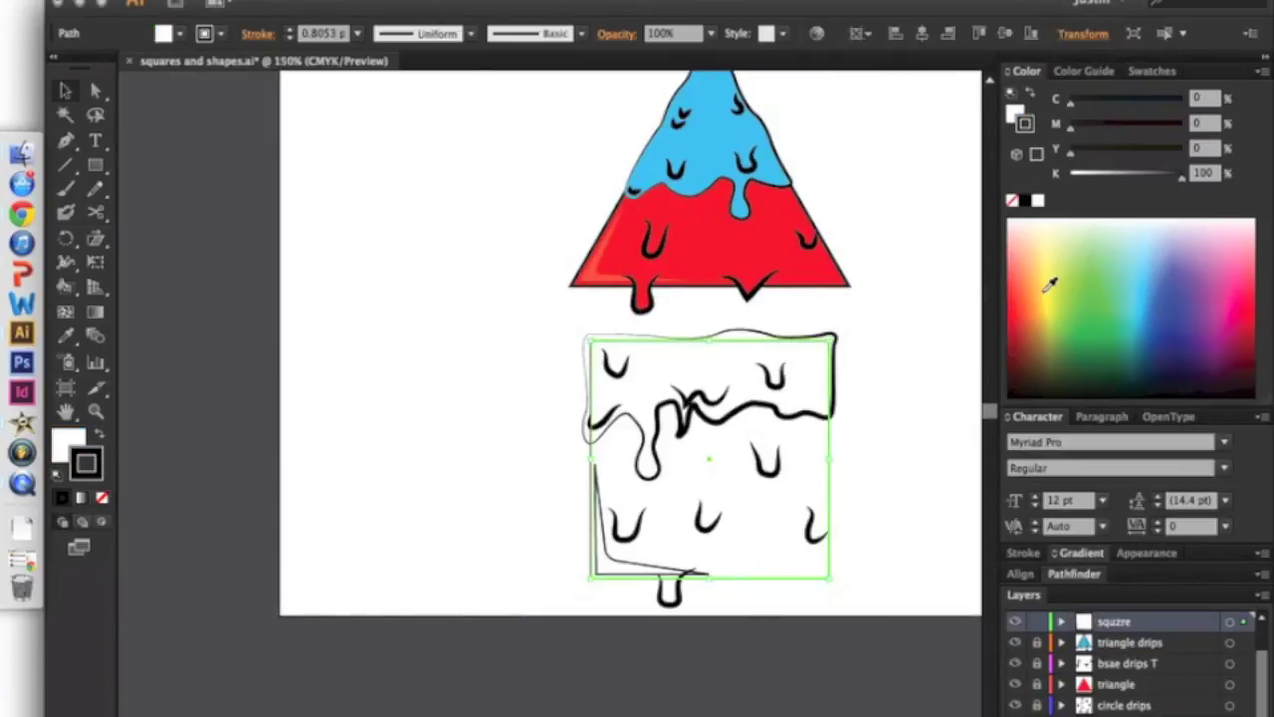
{"action": "left_click", "coordinate": [1244, 269]}
{"action": "left_click", "coordinate": [1055, 261]}
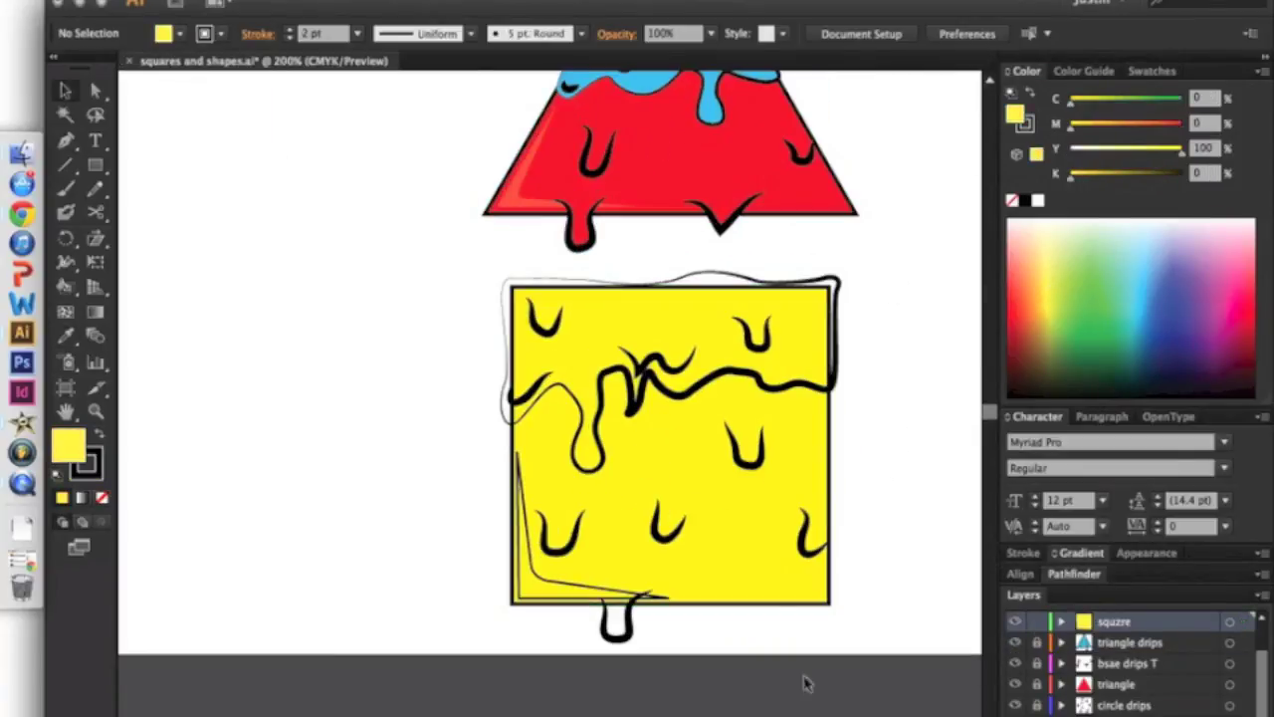
{"action": "left_click_drag", "start_coordinate": [669, 597], "coordinate": [597, 594]}
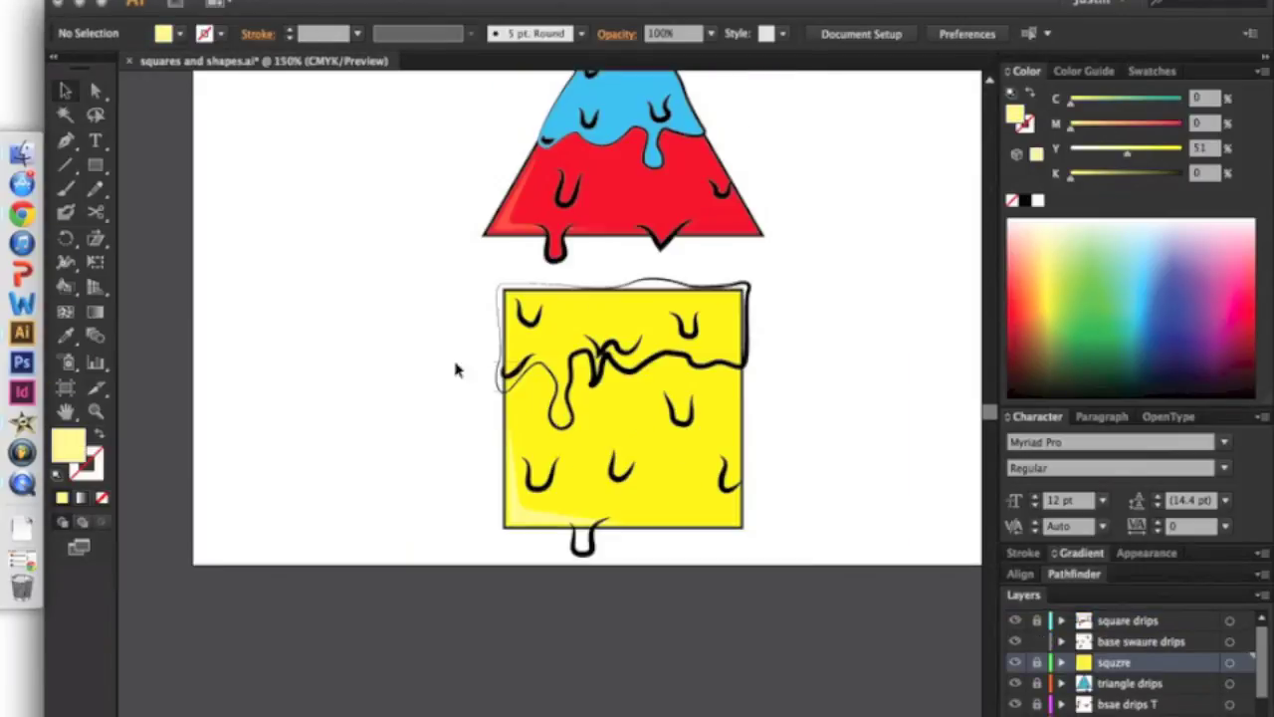
{"action": "left_click", "coordinate": [727, 526]}
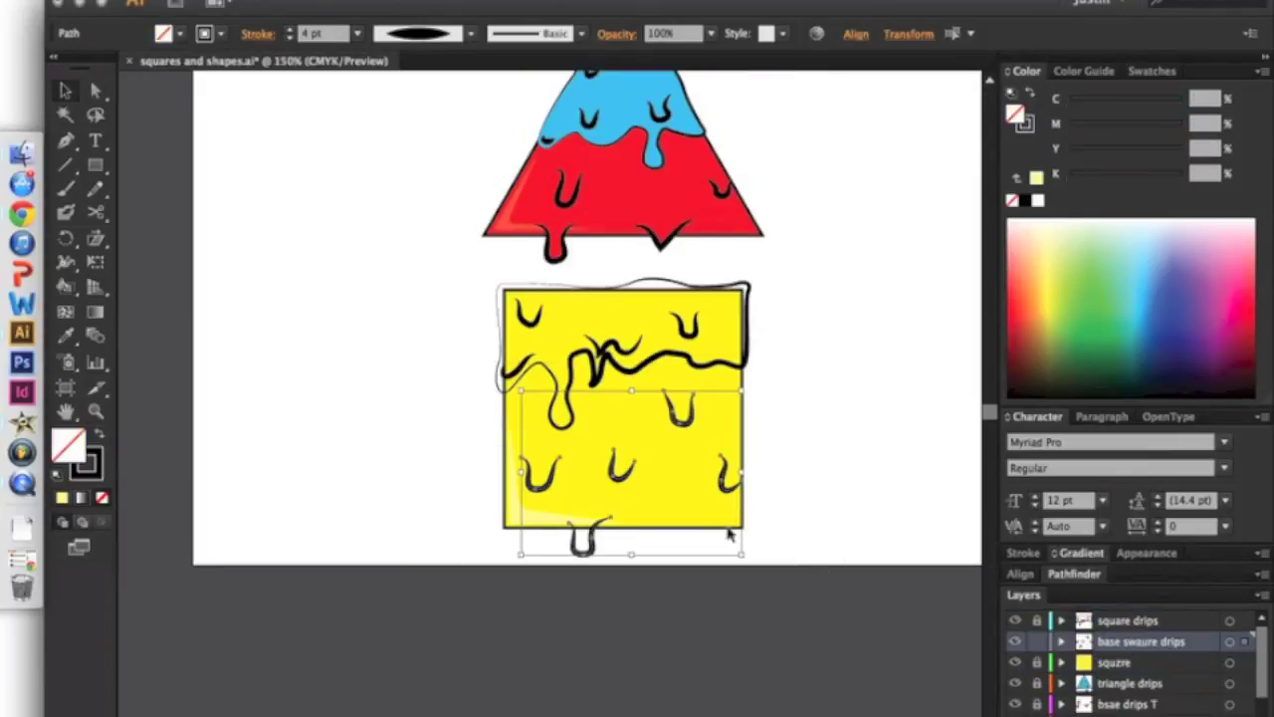
- Zoom in to select the bottom drip below the square, then zoom back out
{"action": "key", "text": "ctrl+plus"}
{"action": "key", "text": "ctrl+plus"}
{"action": "left_click", "coordinate": [567, 471]}
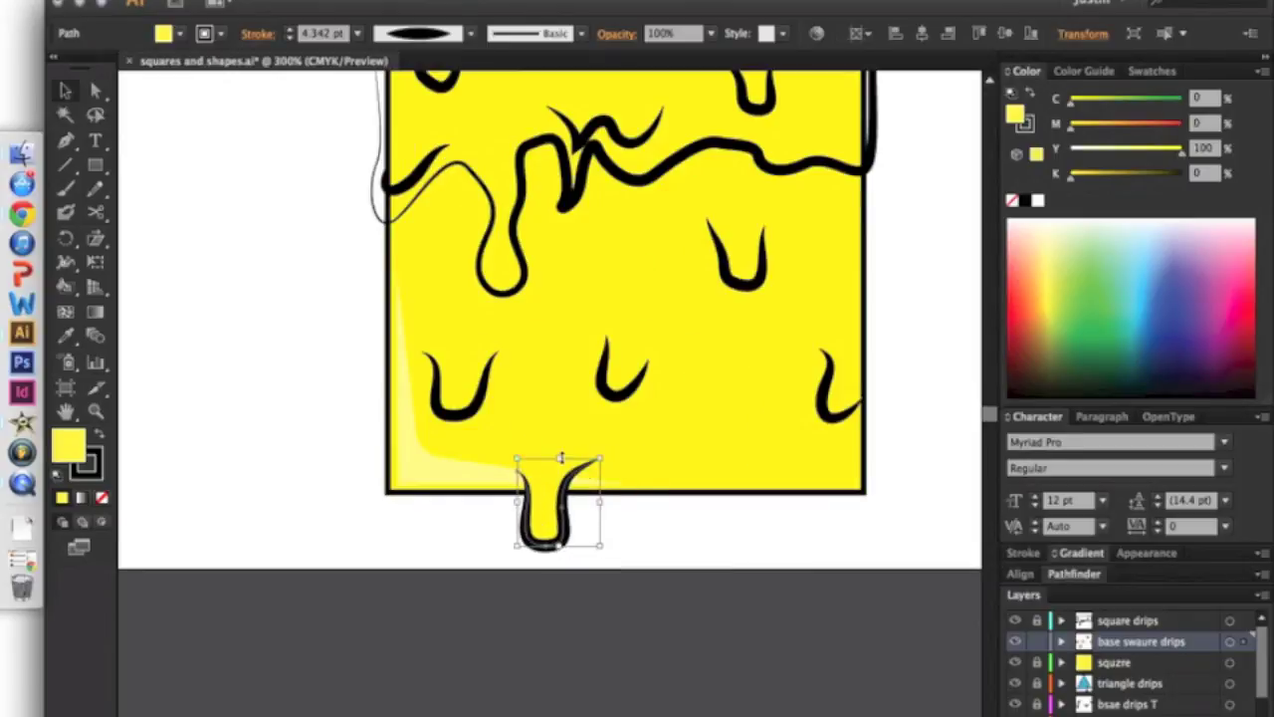
{"action": "left_click", "coordinate": [603, 554]}
{"action": "key", "text": "ctrl+minus"}
- Fill the square's top drips red with a 2 pt black outline
{"action": "left_click", "coordinate": [1042, 622]}
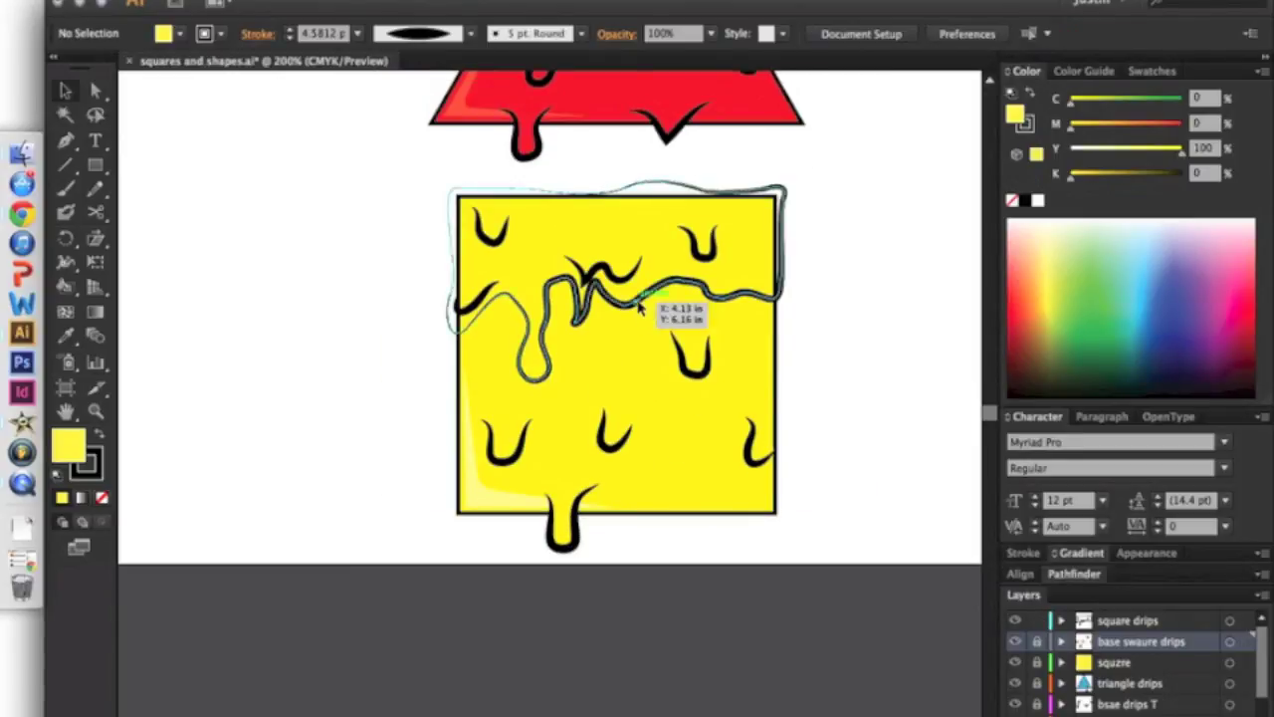
{"action": "left_click", "coordinate": [687, 298]}
{"action": "key", "text": "ctrl+minus"}
{"action": "left_click", "coordinate": [657, 189]}
{"action": "key", "text": "ctrl+plus"}
{"action": "key", "text": "ctrl+shift+a"}
- Thicken the top drips' outline to 4 pt
{"action": "left_click", "coordinate": [754, 376]}
{"action": "key", "text": "ctrl+shift+a"}
{"action": "left_click", "coordinate": [774, 355]}
{"action": "left_click", "coordinate": [471, 33]}
{"action": "key", "text": "ctrl+shift+a"}
- Give the top drips' outline a tapered width profile, then zoom out to the artboard
{"action": "left_click", "coordinate": [768, 345]}
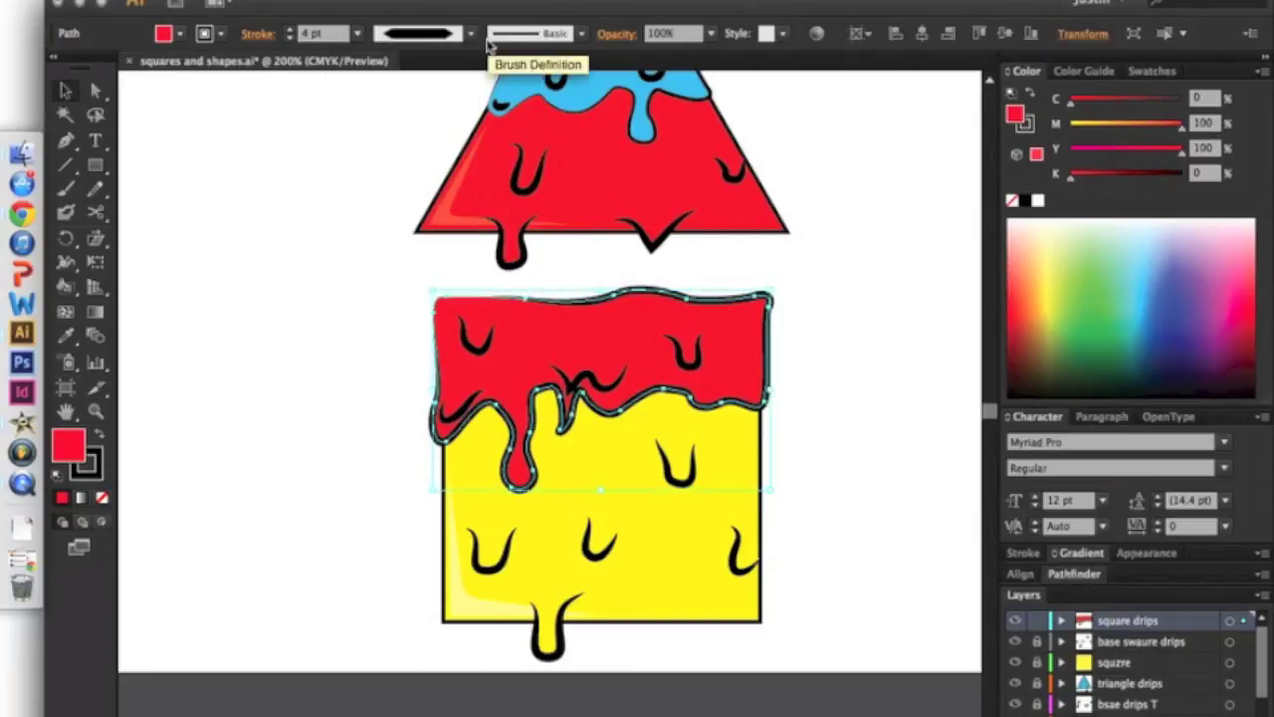
{"action": "left_click", "coordinate": [418, 33]}
{"action": "left_click", "coordinate": [384, 285]}
{"action": "left_click", "coordinate": [418, 33]}
{"action": "left_click", "coordinate": [406, 254]}
{"action": "key", "text": "ctrl+shift+a"}
{"action": "left_click", "coordinate": [418, 33]}
{"action": "scroll", "coordinate": [816, 511], "scroll_direction": "up", "scroll_amount": 3}
{"action": "key", "text": "ctrl+minus"}
{"action": "key", "text": "ctrl+minus"}
{"action": "key", "text": "ctrl+minus"}
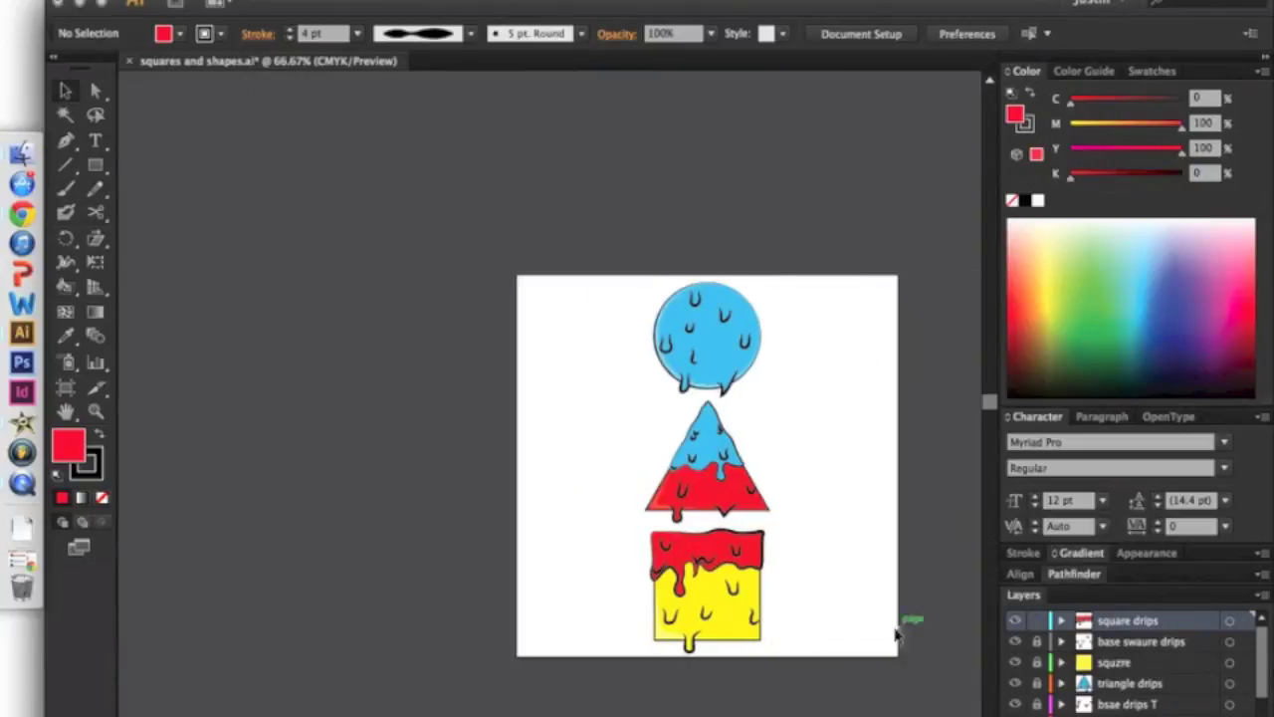
- Check the triangle drips' outline width profile at 100% view without changing it
{"action": "key", "text": "ctrl+plus"}
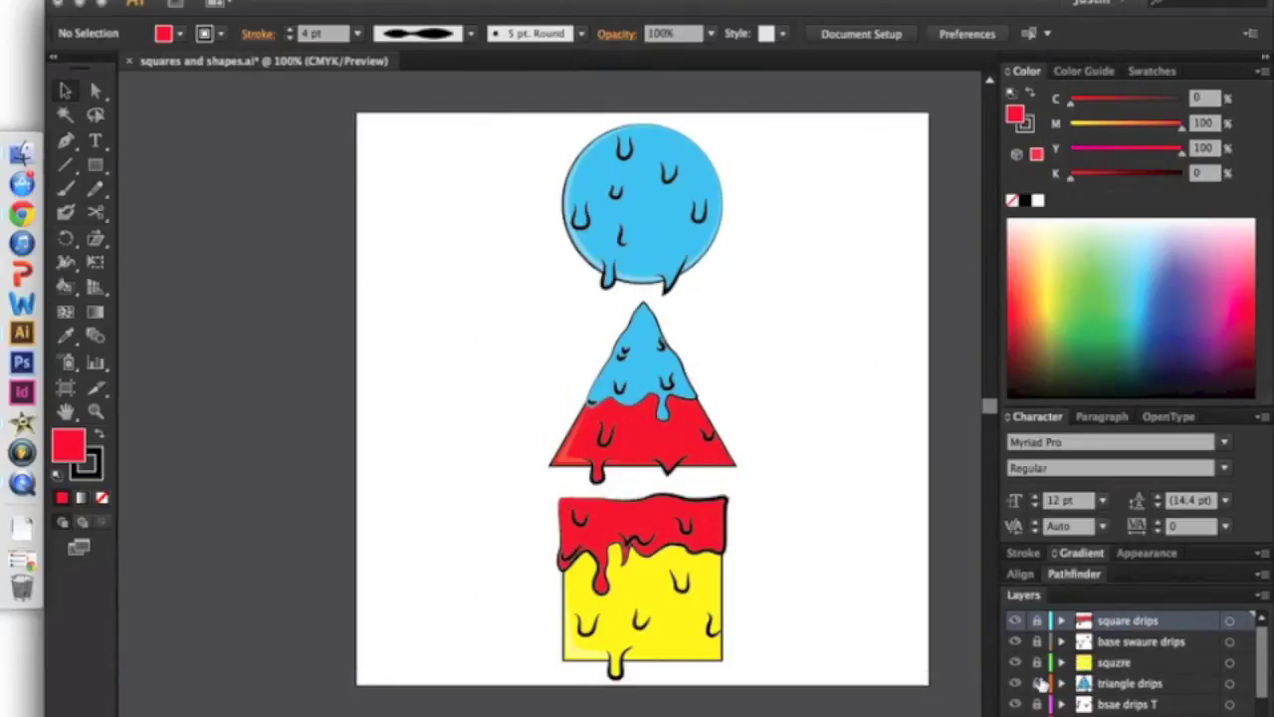
{"action": "left_click", "coordinate": [642, 378]}
{"action": "left_click", "coordinate": [418, 33]}
{"action": "left_click", "coordinate": [500, 276]}
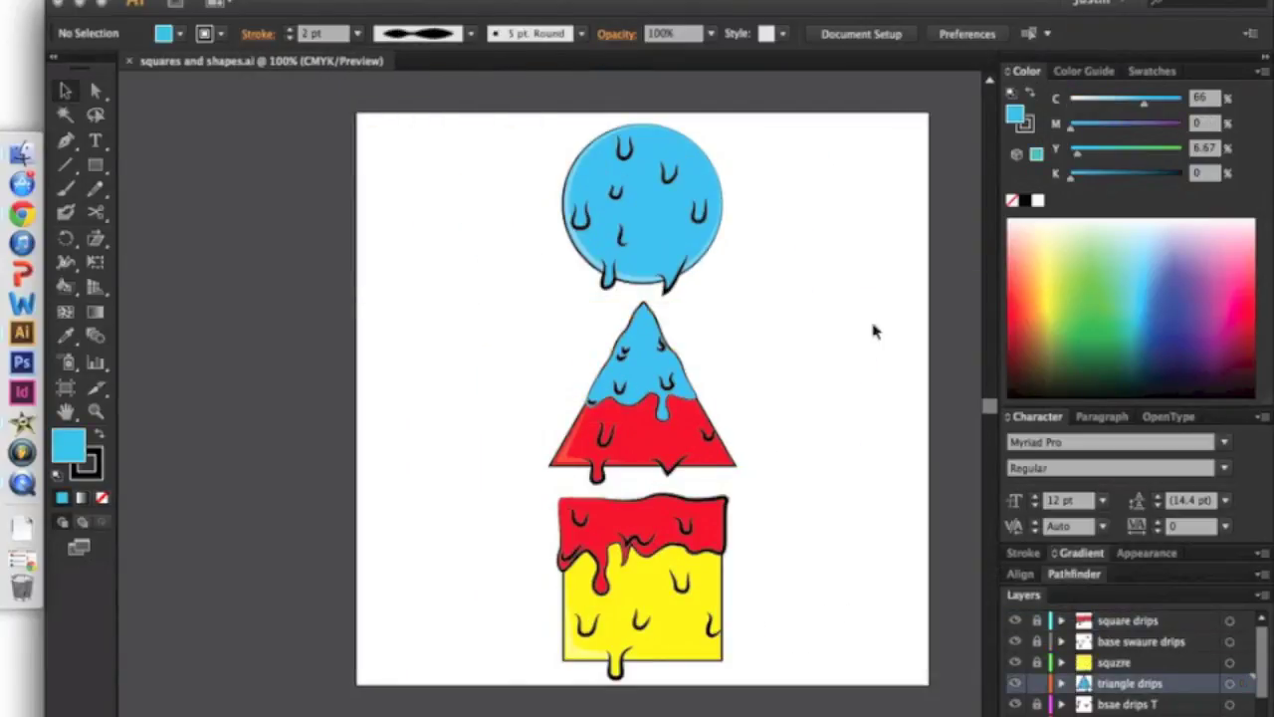
{"action": "scroll", "coordinate": [1183, 690], "scroll_direction": "down", "scroll_amount": 2}
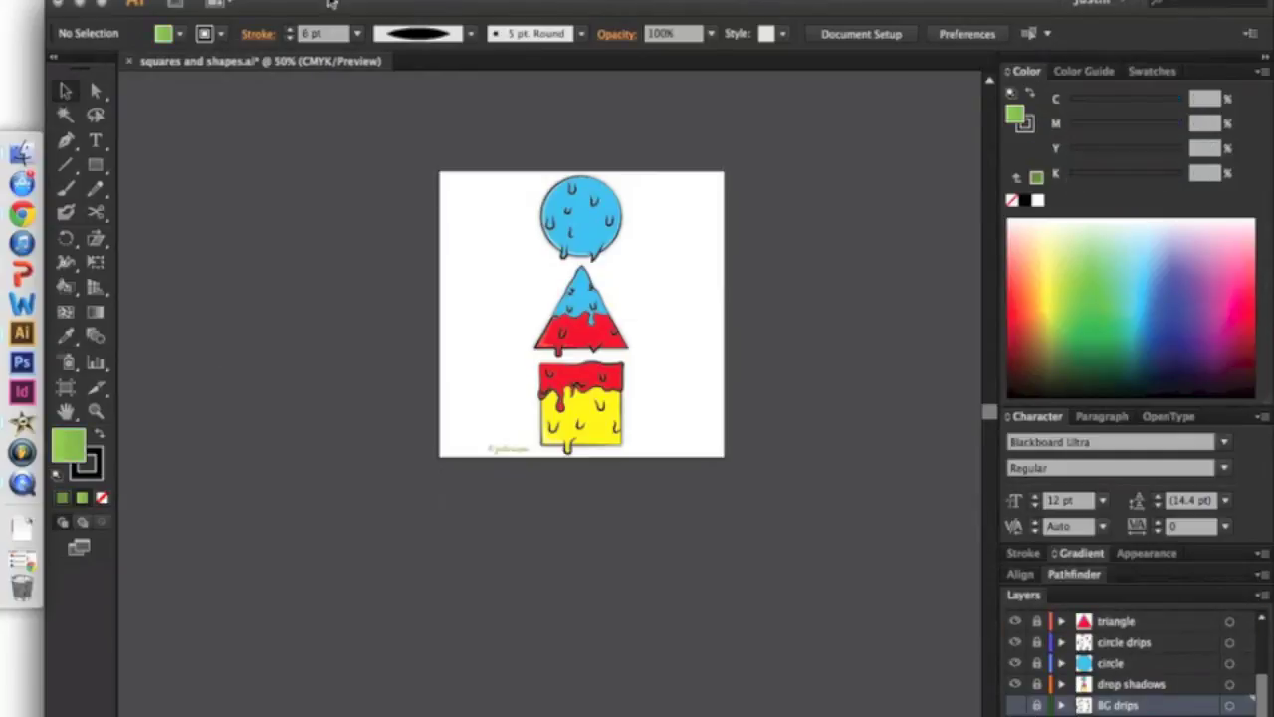
- Export the artwork with Save for Web and save the optimized image
{"action": "left_click", "coordinate": [199, 193]}
{"action": "left_click", "coordinate": [1173, 688]}
{"action": "left_click", "coordinate": [754, 685]}
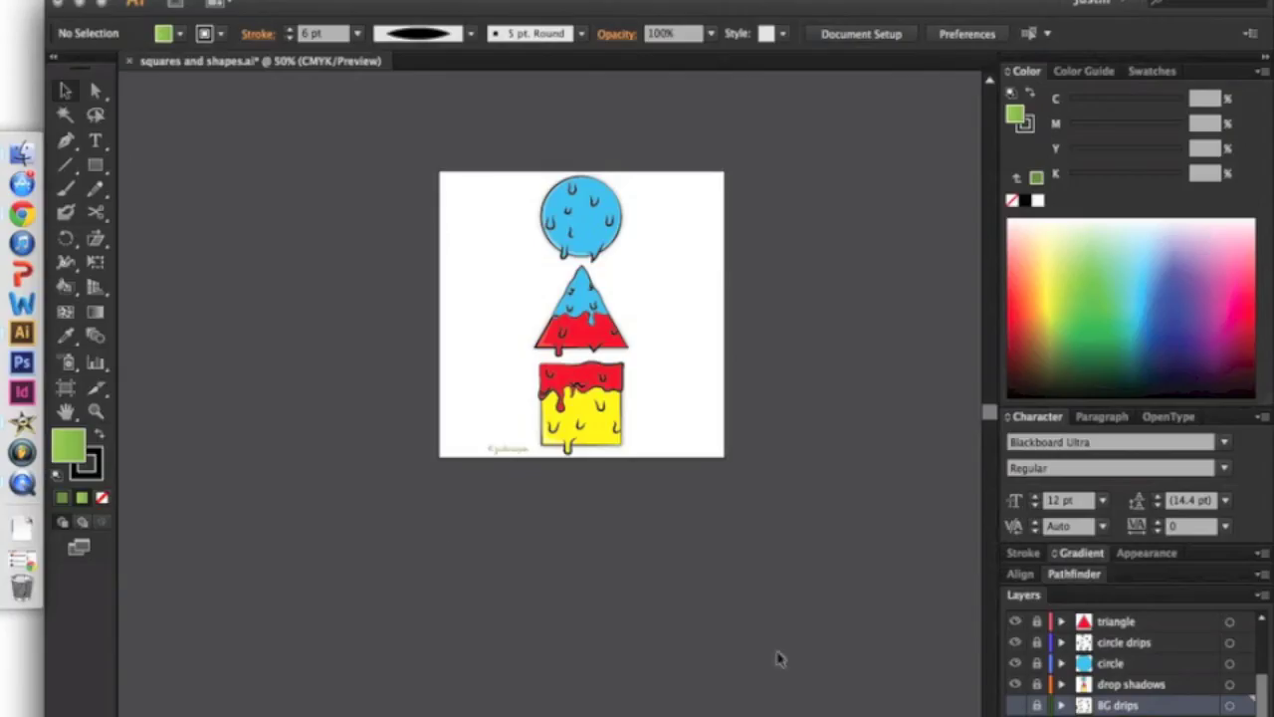